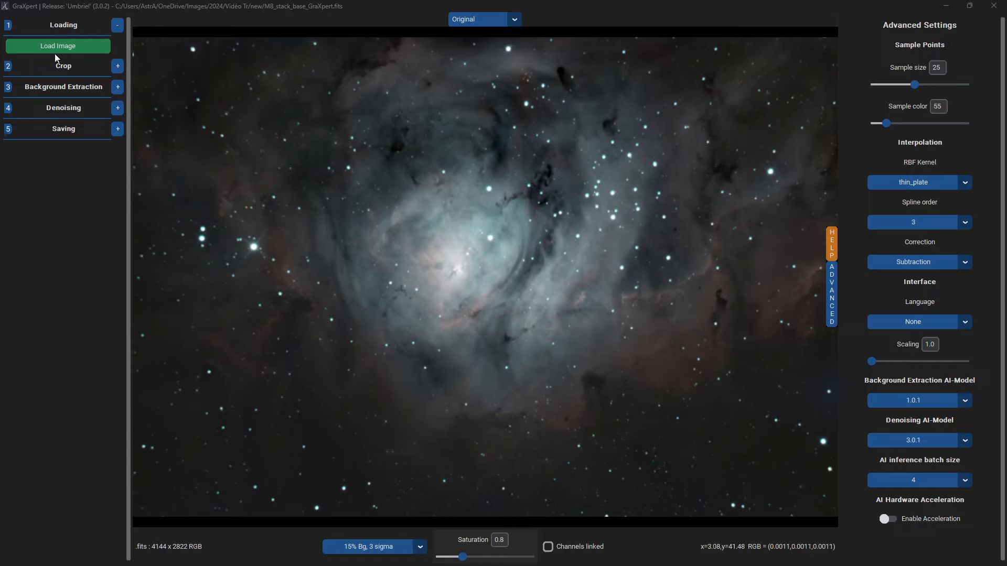
Check the available image display versions and keep the denoising AI model at 3.0.1.
{"action": "left_click", "coordinate": [514, 20]}
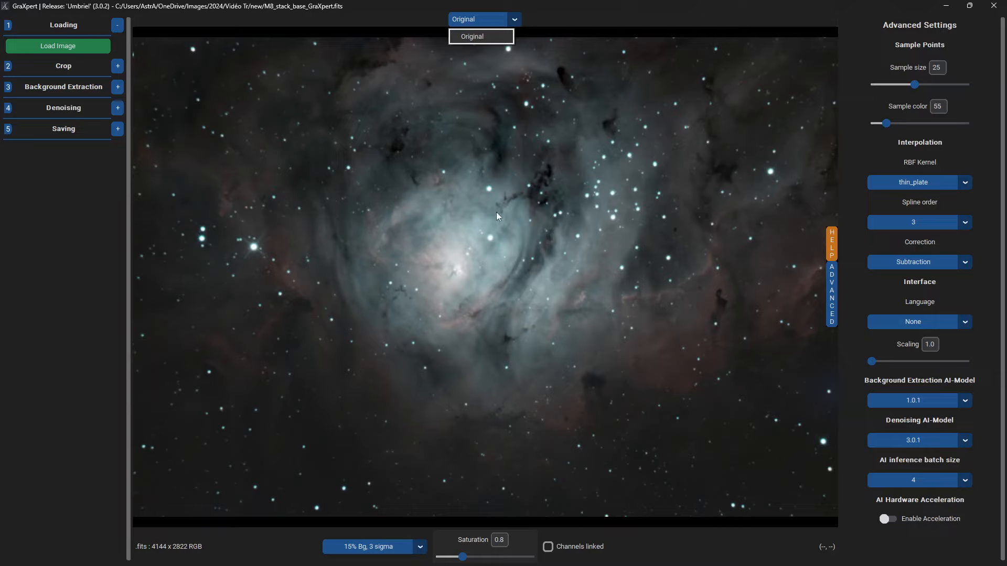
{"action": "left_click", "coordinate": [100, 314]}
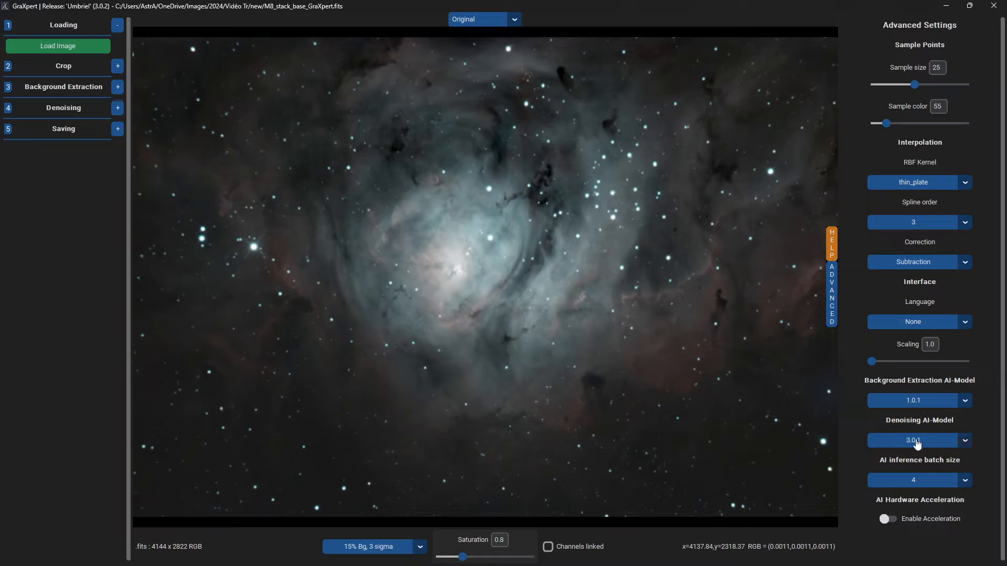
{"action": "left_click", "coordinate": [962, 442]}
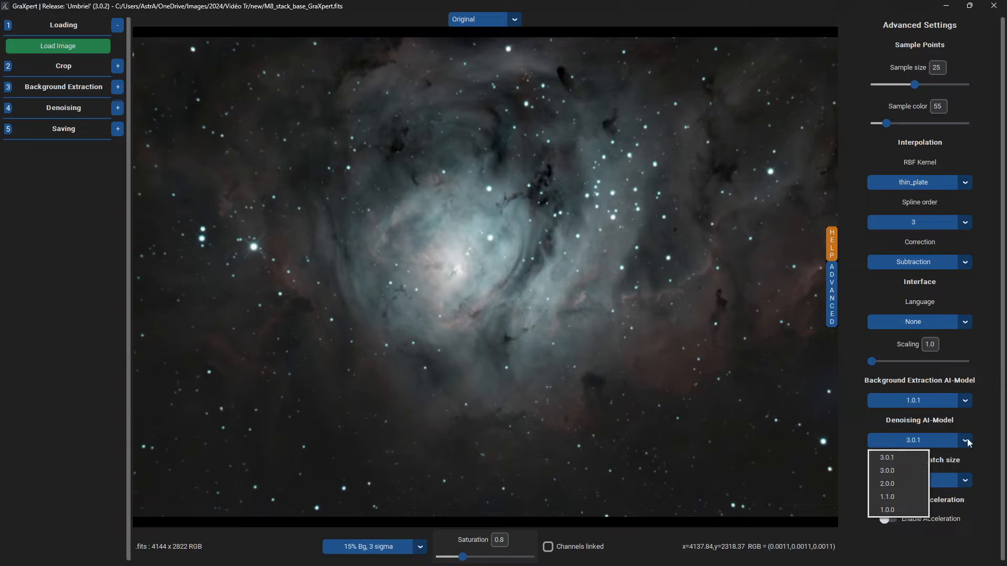
{"action": "left_click", "coordinate": [894, 463]}
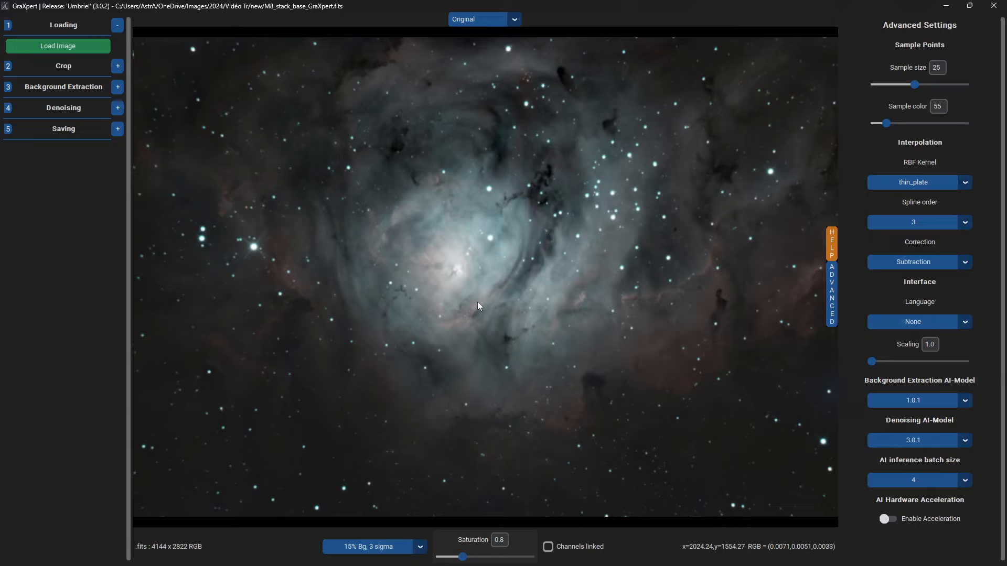
Set the background extraction's interpolation method to RBF.
{"action": "left_click", "coordinate": [118, 87]}
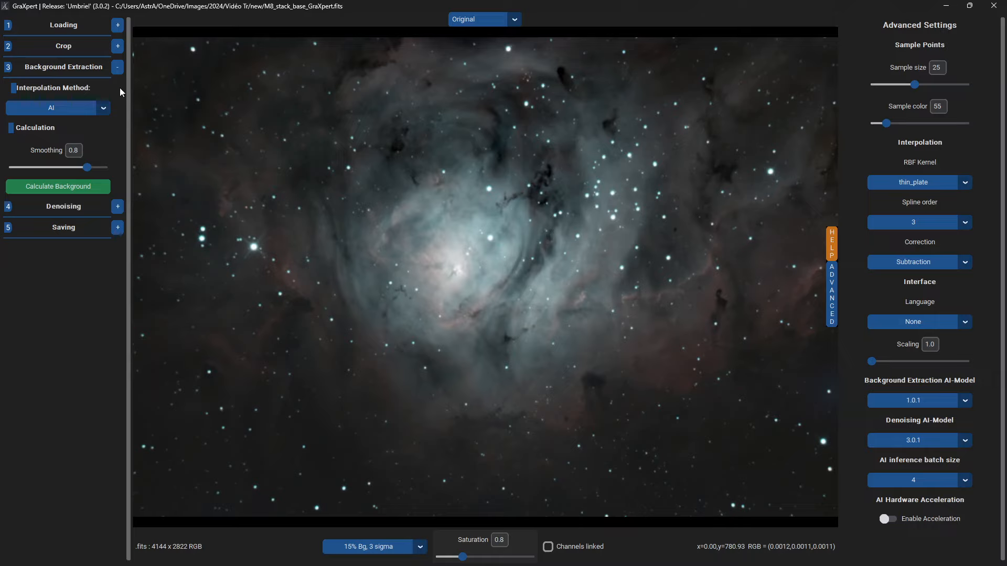
{"action": "left_click", "coordinate": [39, 108]}
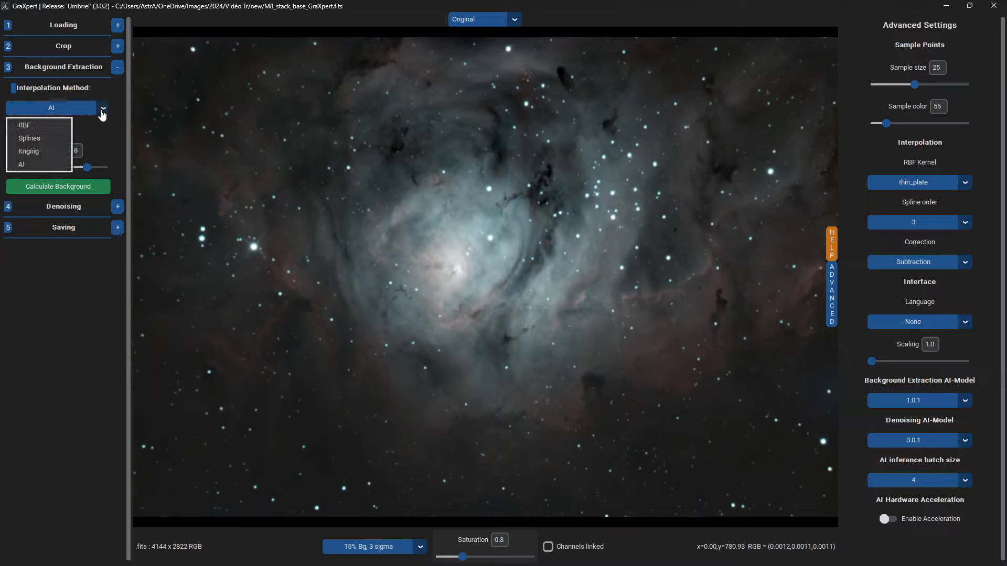
{"action": "left_click", "coordinate": [41, 129]}
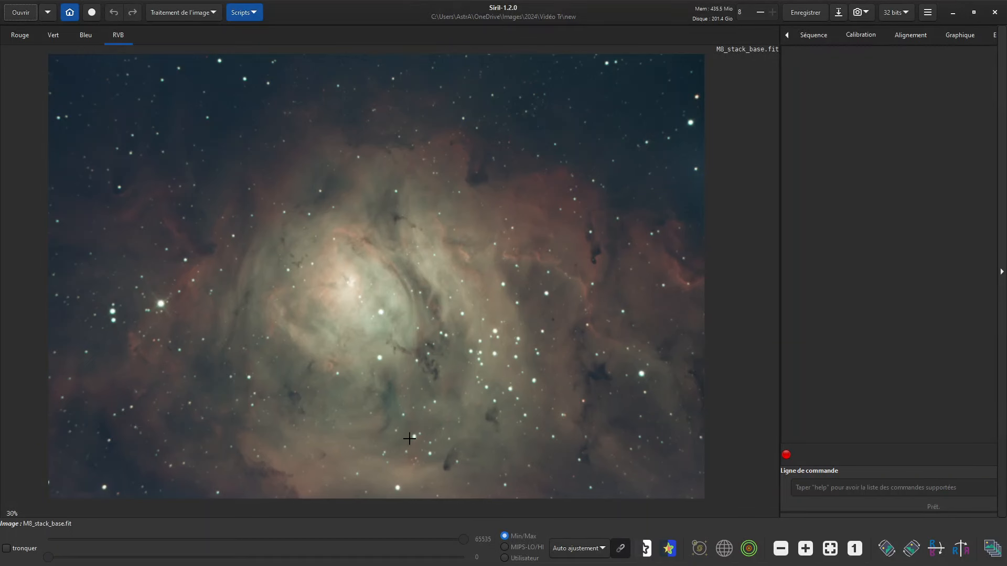
Compare the blue, green and red channels of M8_stack_base.fit in Siril, ending on the blue channel.
{"action": "left_click", "coordinate": [88, 35]}
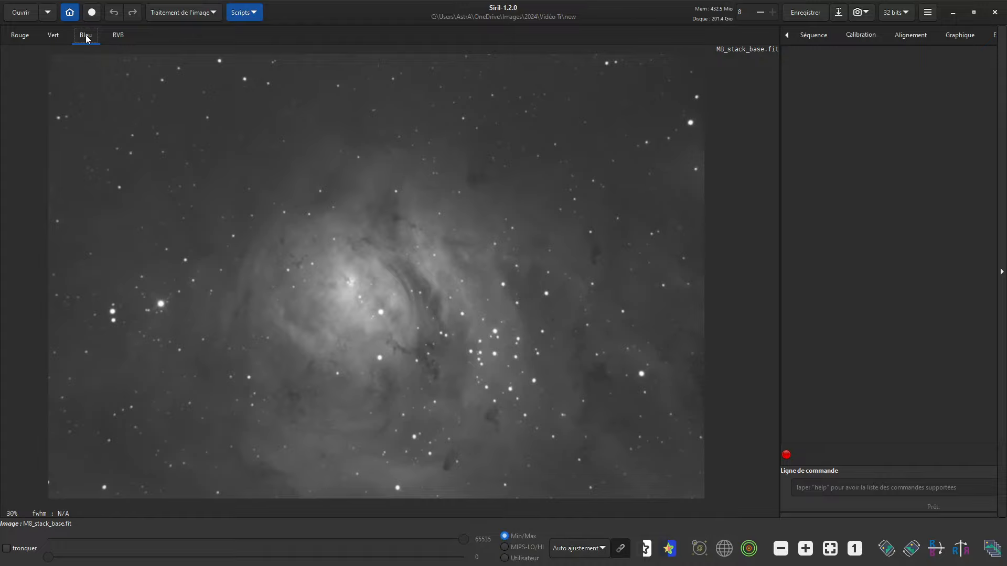
{"action": "left_click", "coordinate": [58, 37]}
{"action": "left_click", "coordinate": [21, 37]}
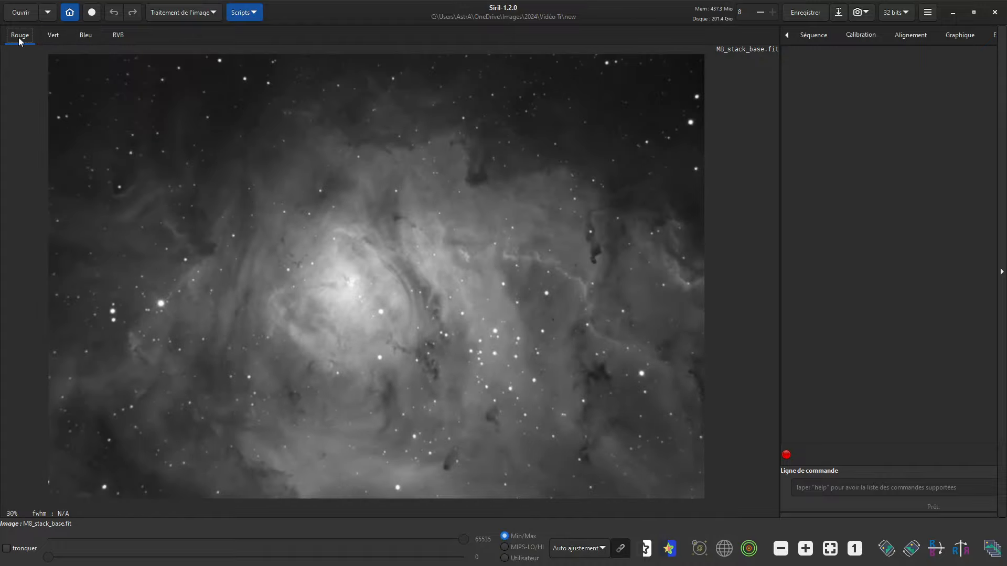
{"action": "left_click", "coordinate": [47, 34]}
{"action": "left_click", "coordinate": [86, 35]}
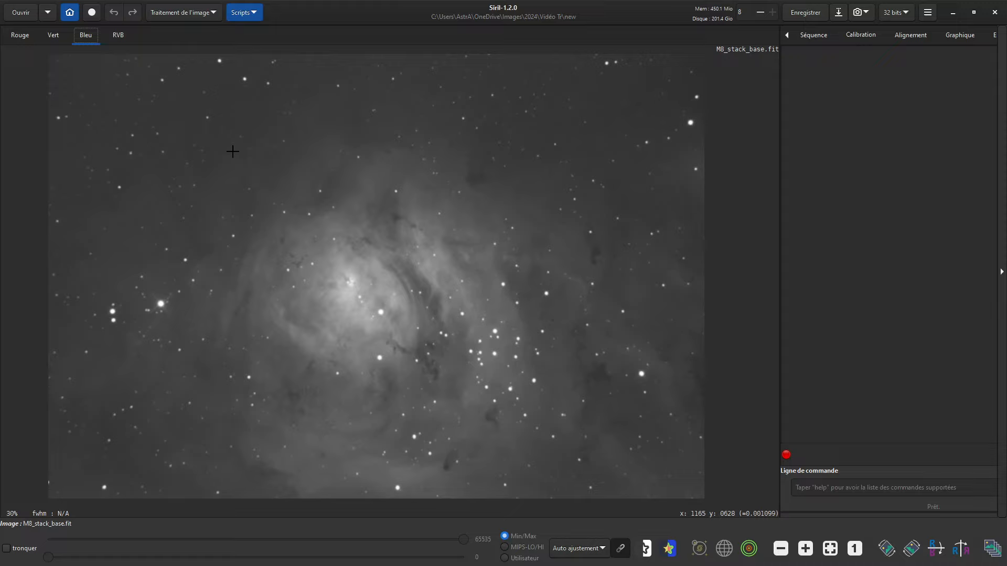
Switch back to GraXpert and set the background extraction's interpolation method to AI.
{"action": "left_click", "coordinate": [953, 12]}
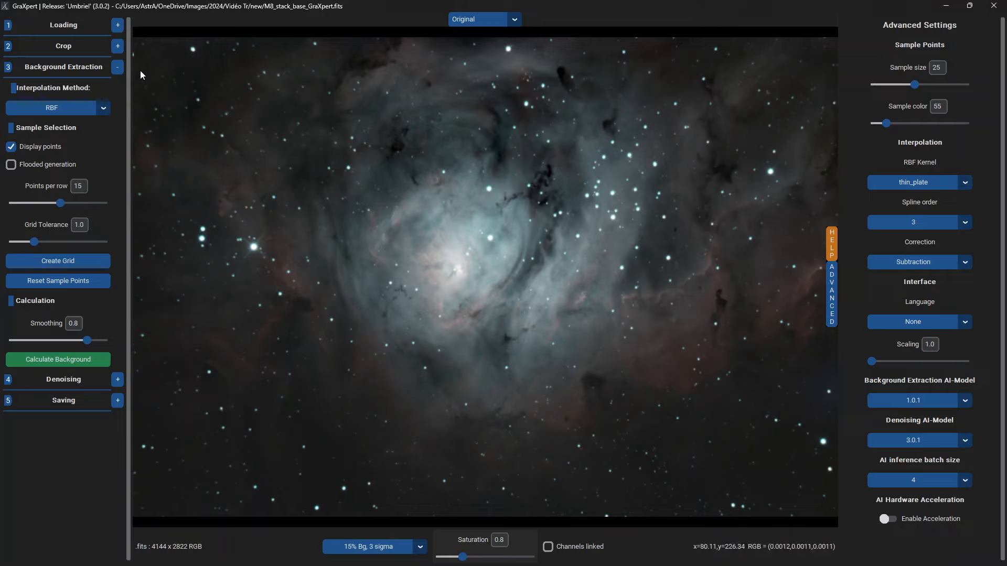
{"action": "left_click", "coordinate": [104, 109]}
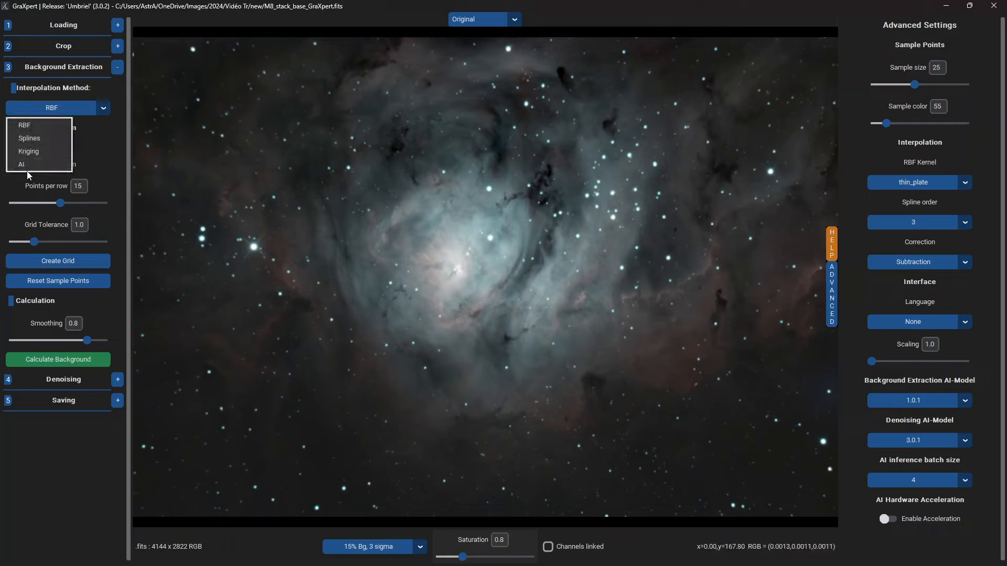
{"action": "left_click", "coordinate": [31, 168]}
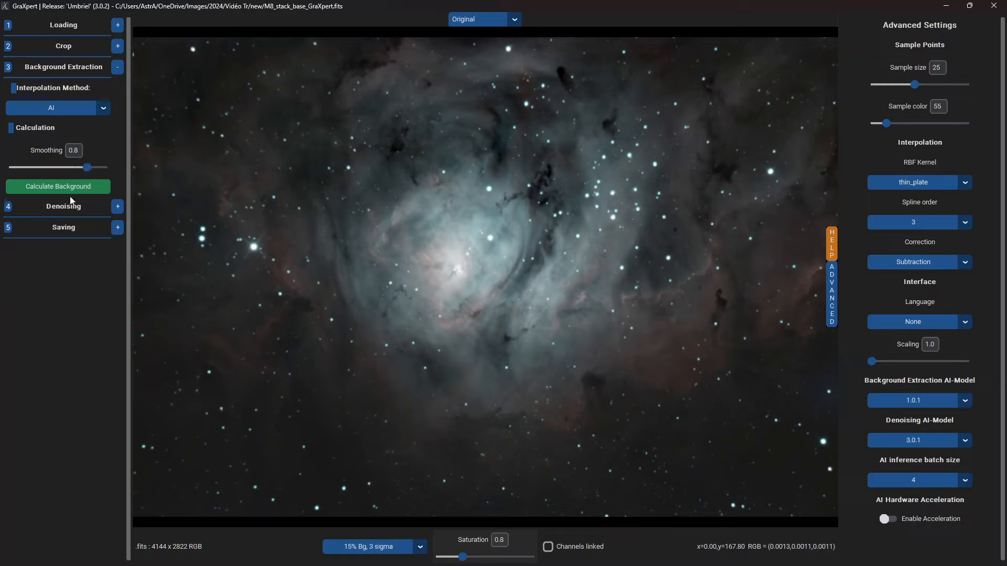
Review the denoising settings, AI inference batch sizes, saving options and display stretch presets.
{"action": "left_click", "coordinate": [116, 208]}
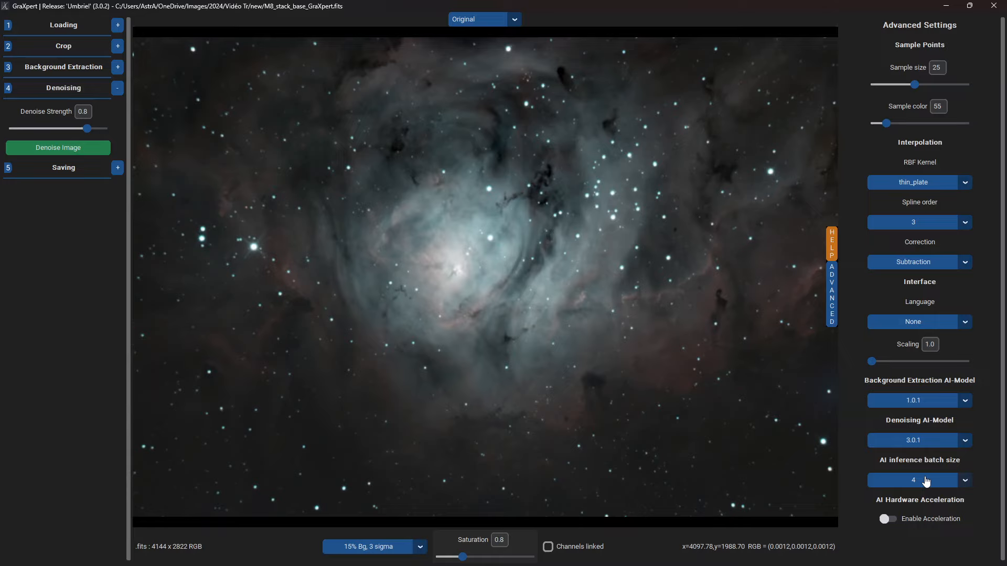
{"action": "left_click", "coordinate": [965, 481]}
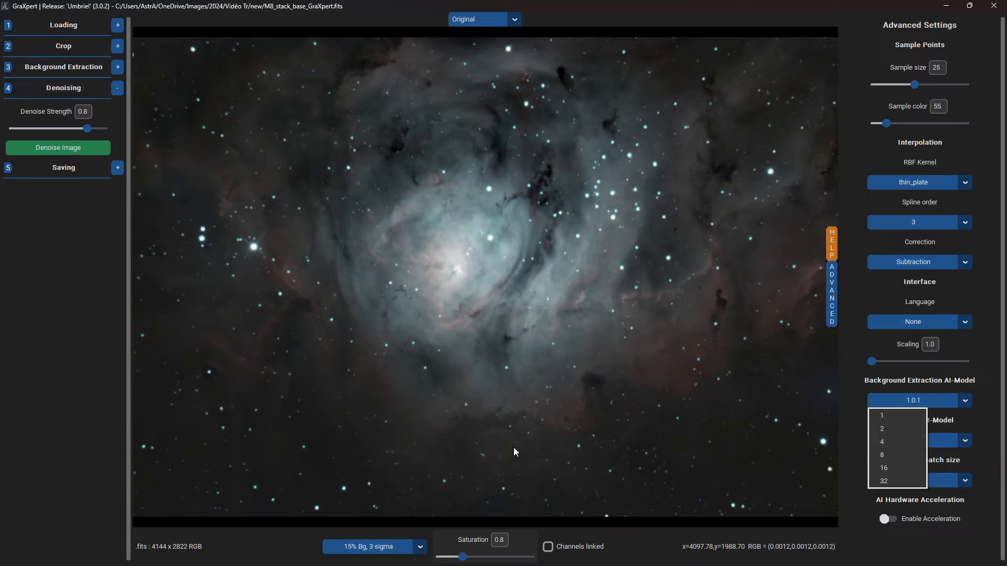
{"action": "left_click", "coordinate": [70, 342]}
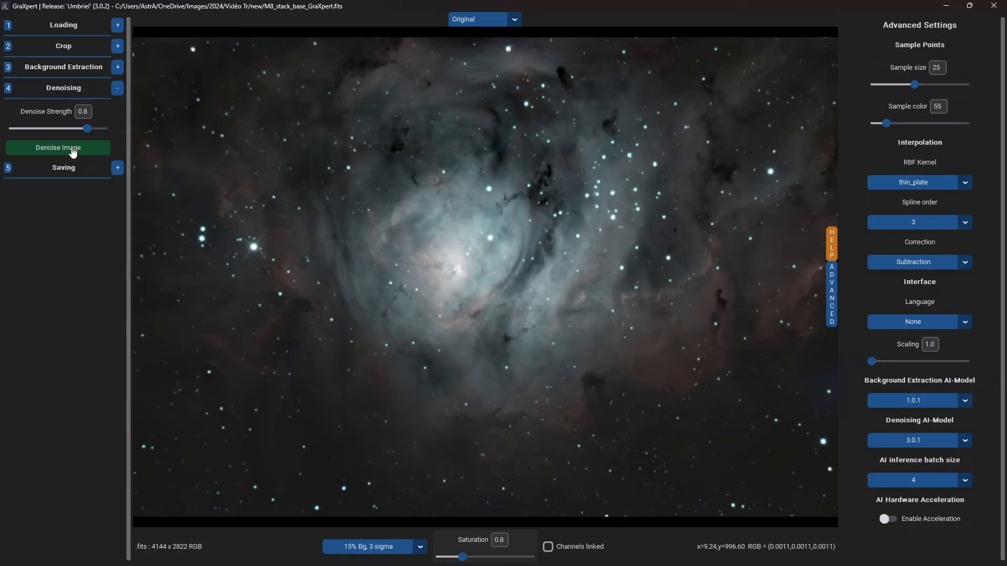
{"action": "left_click", "coordinate": [116, 168]}
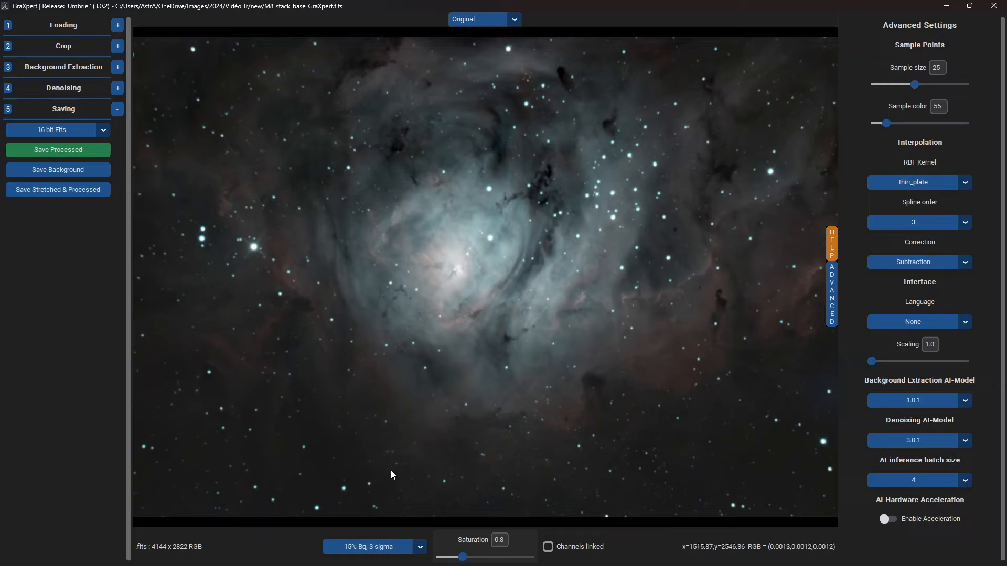
{"action": "left_click", "coordinate": [420, 549]}
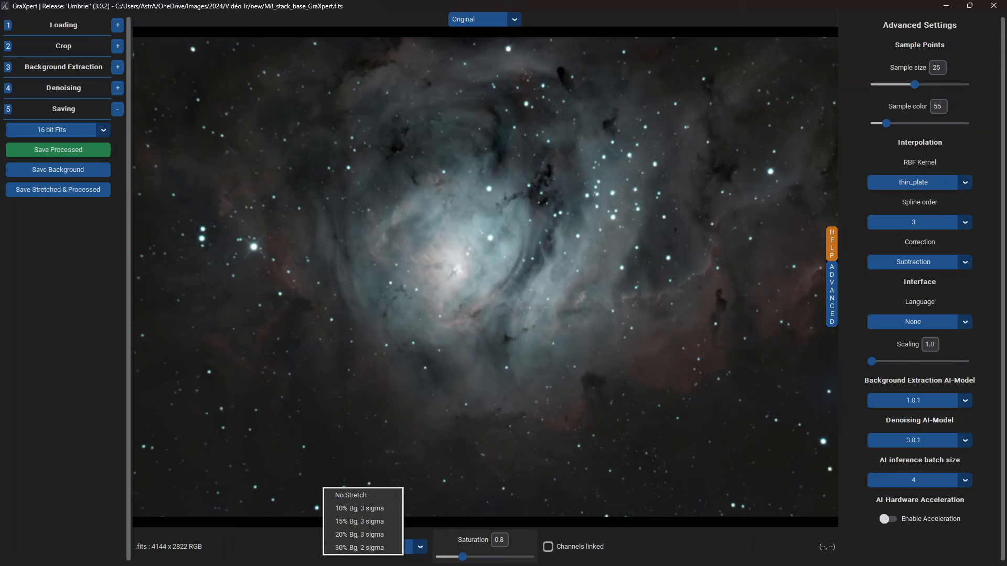
Switch to Siril, return to the RGB view and open M8_stack_base_GraXpert.fits.
{"action": "key", "text": "alt+Tab"}
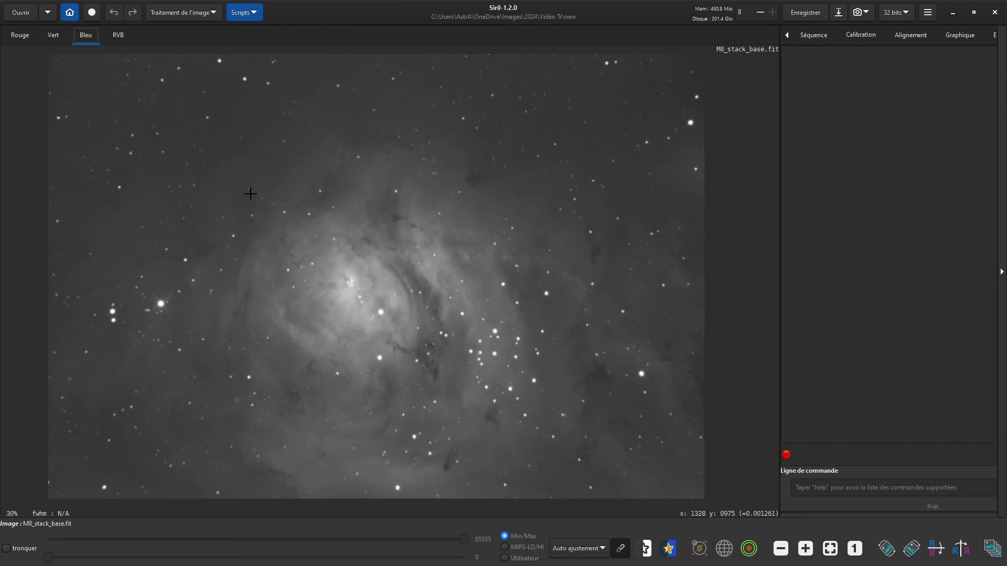
{"action": "left_click", "coordinate": [117, 37]}
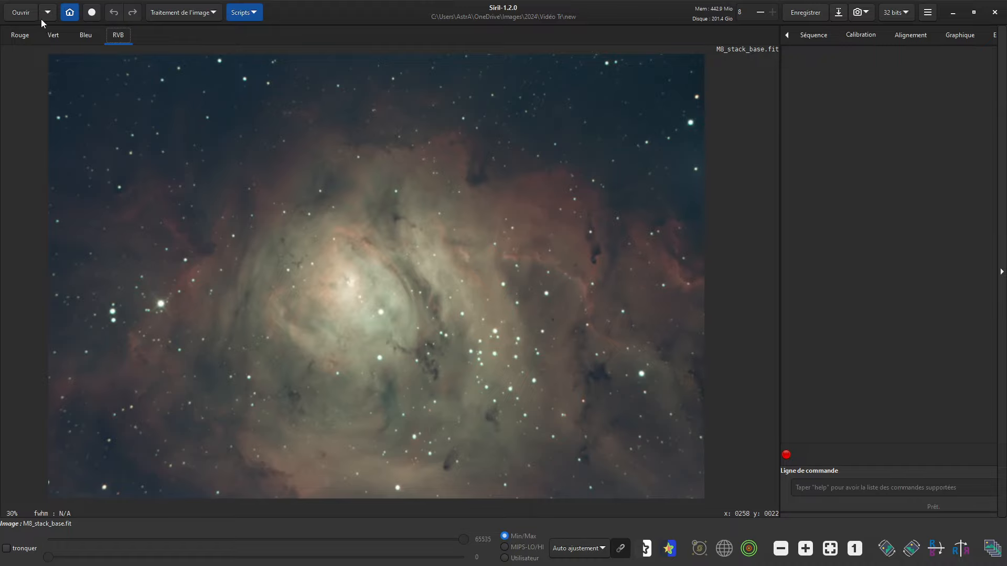
{"action": "left_click", "coordinate": [15, 14]}
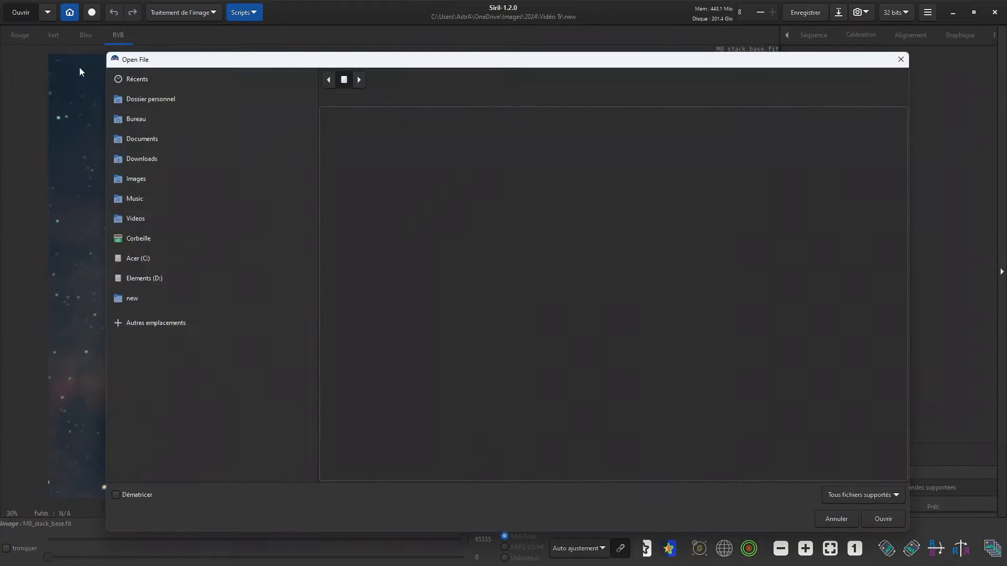
{"action": "left_click", "coordinate": [394, 112]}
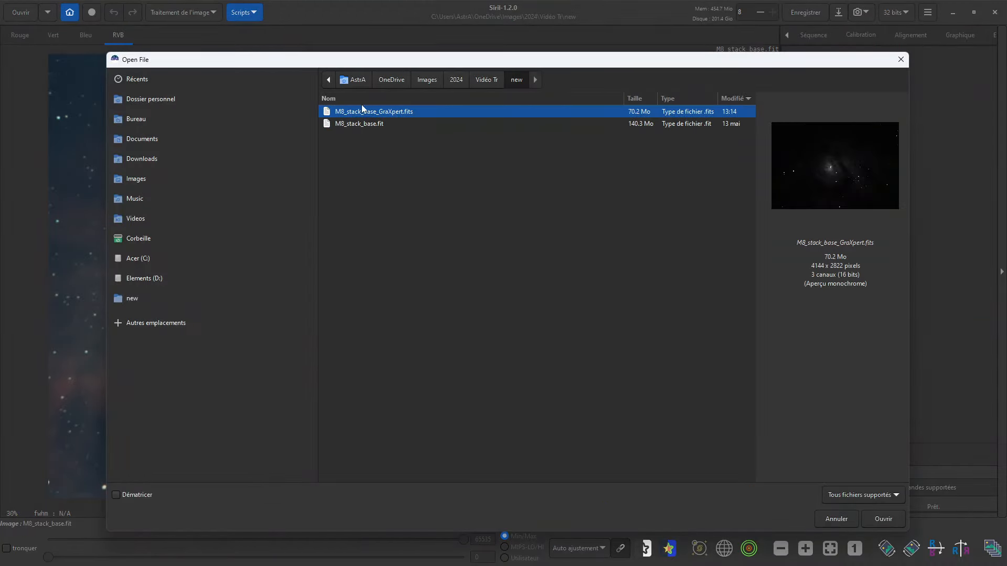
{"action": "left_click", "coordinate": [886, 520]}
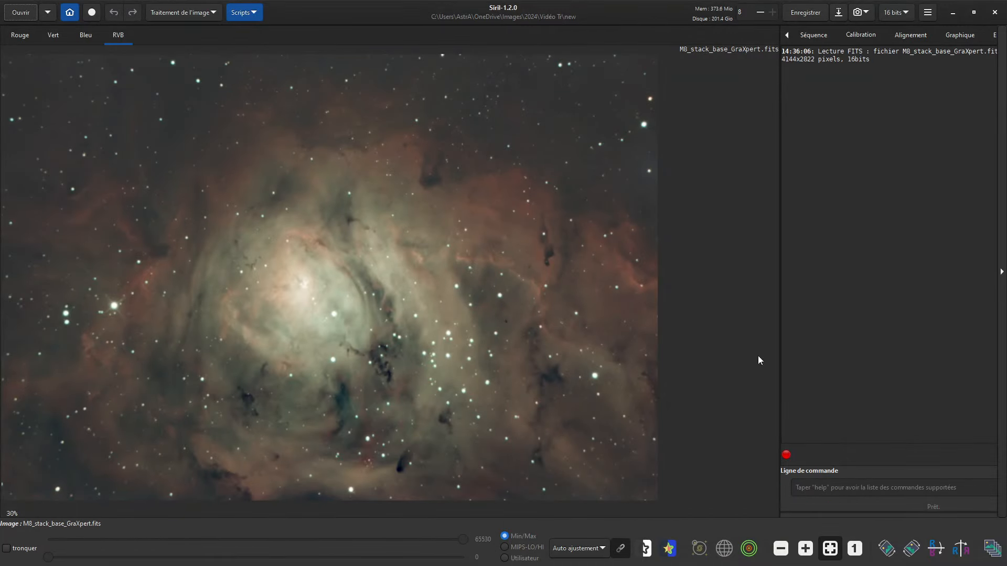
Compare the image in linear display mode (Linéaire) with the automatic stretch (Auto ajustement).
{"action": "left_click", "coordinate": [586, 551]}
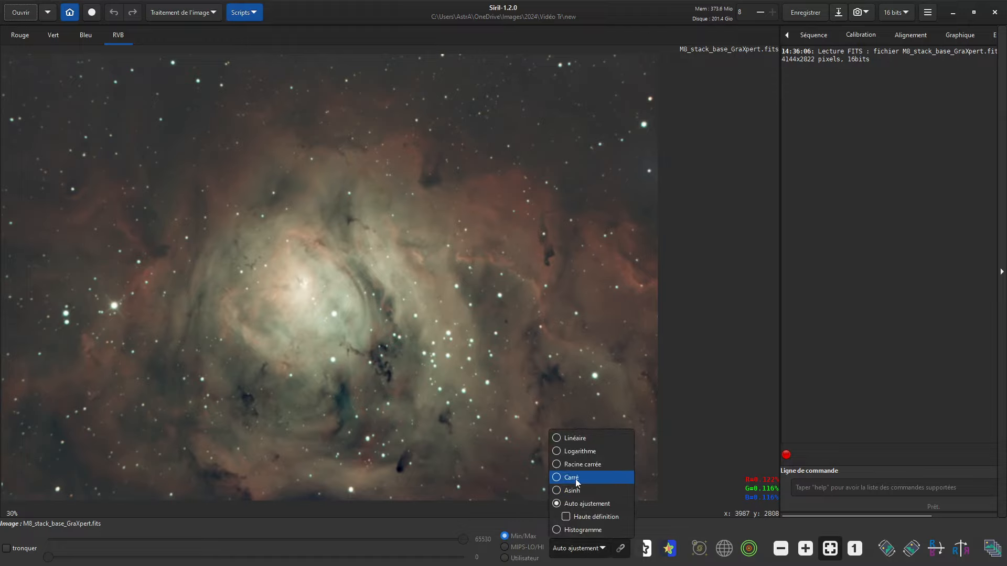
{"action": "left_click", "coordinate": [575, 440]}
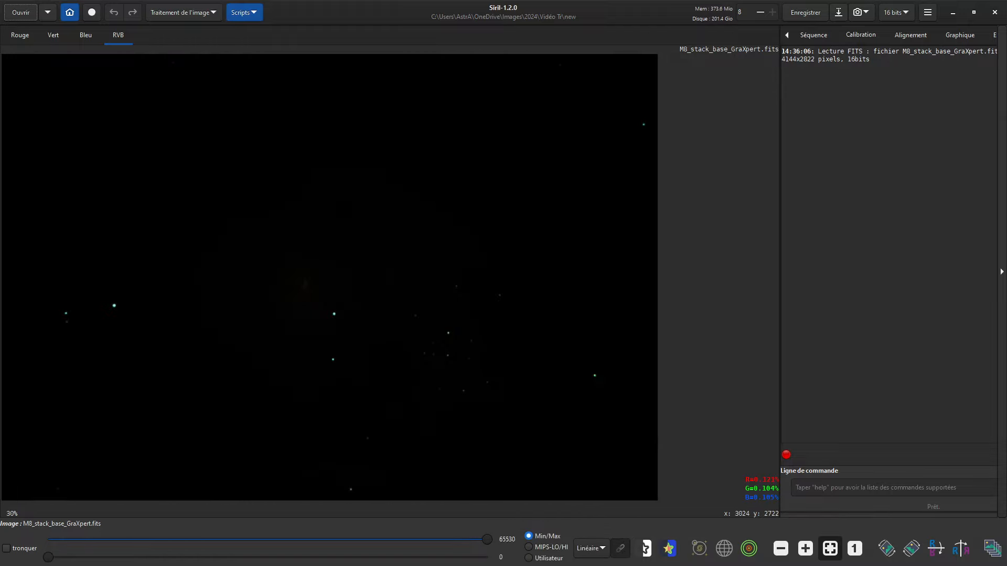
{"action": "left_click", "coordinate": [587, 548]}
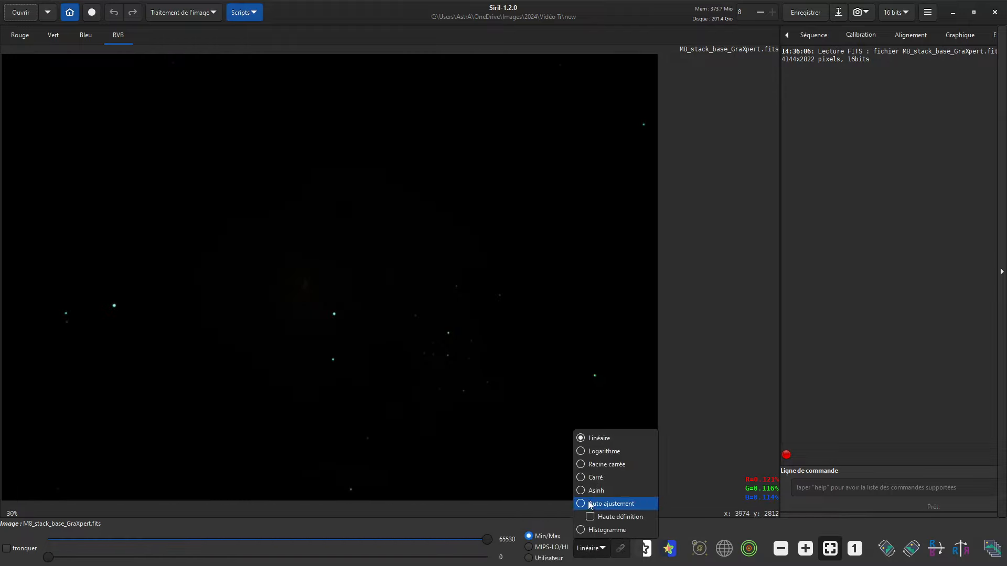
{"action": "left_click", "coordinate": [589, 501]}
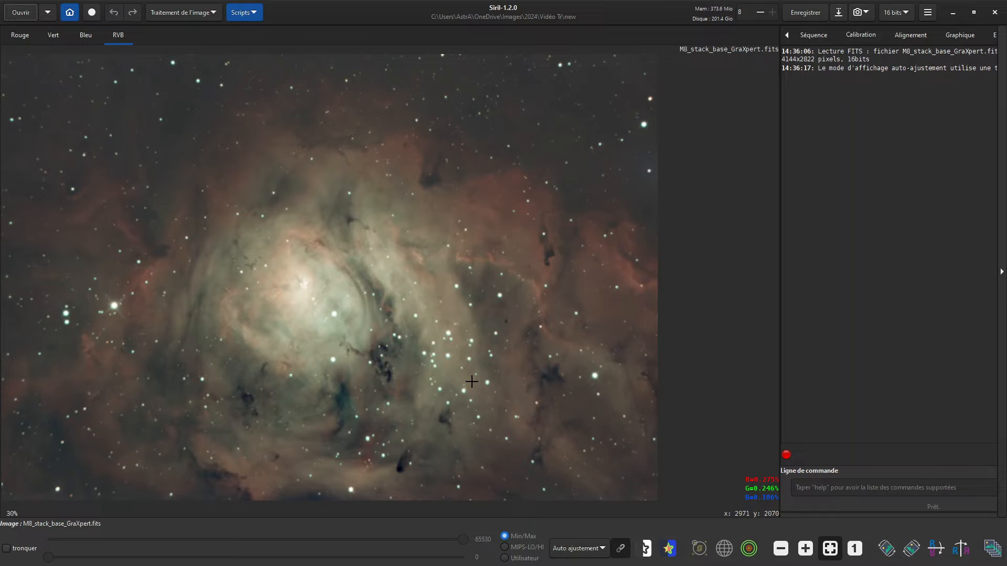
Run photometric colour calibration on the image using the SIMBAD result M 8 and the NOMAD catalogue, and close its dialog.
{"action": "left_click", "coordinate": [188, 12]}
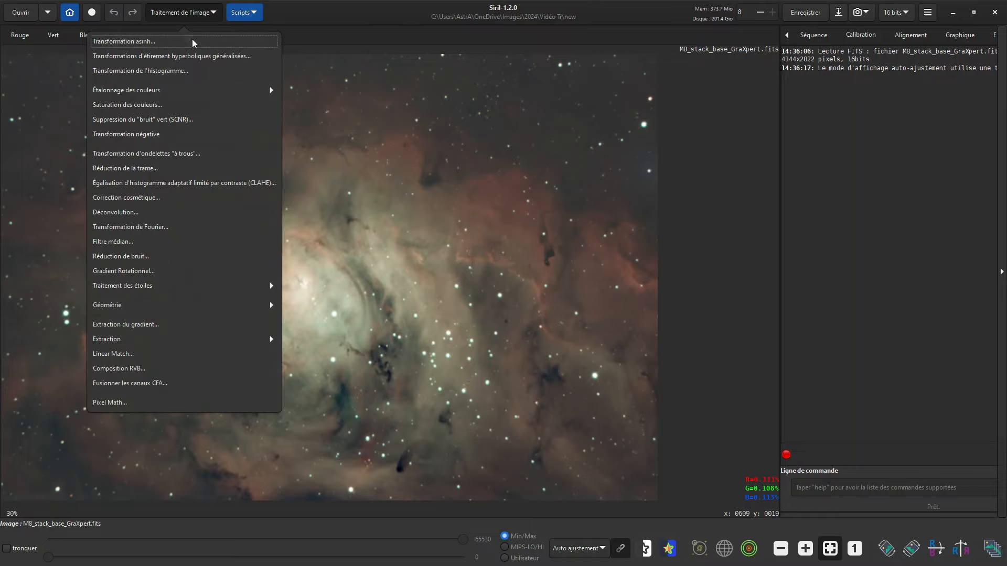
{"action": "left_click", "coordinate": [186, 91]}
{"action": "left_click", "coordinate": [166, 74]}
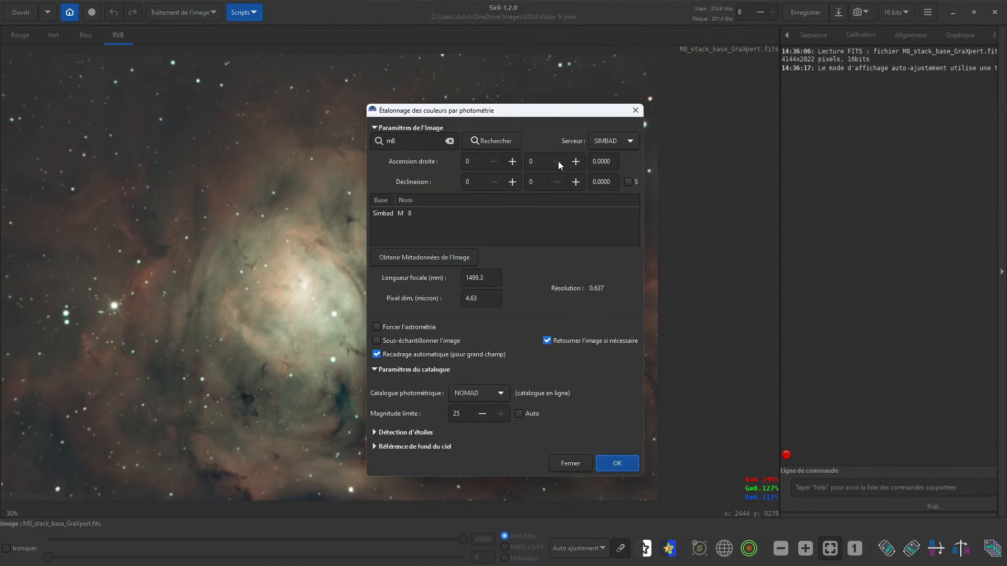
{"action": "left_click", "coordinate": [411, 216]}
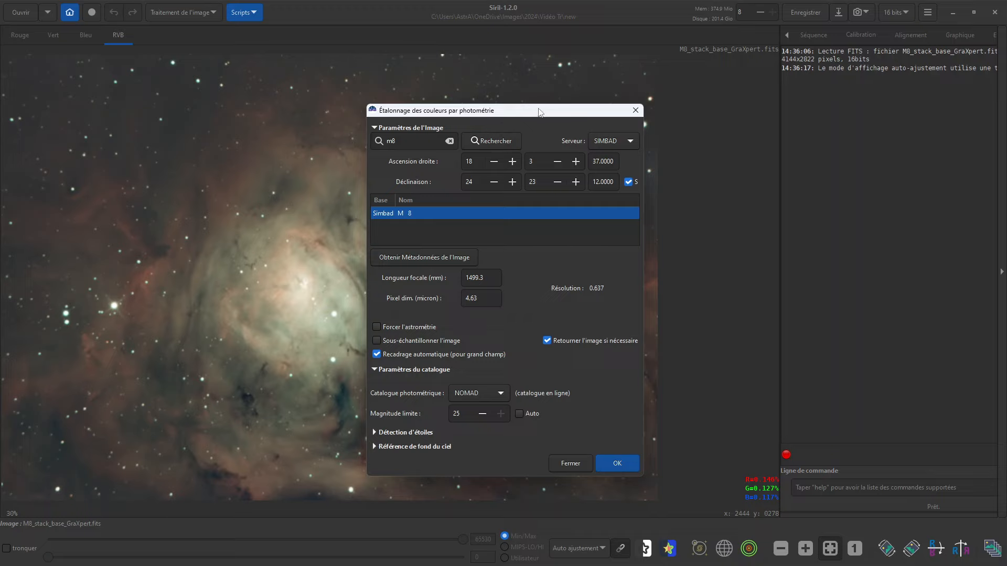
{"action": "left_click_drag", "start_coordinate": [538, 109], "coordinate": [560, 78]}
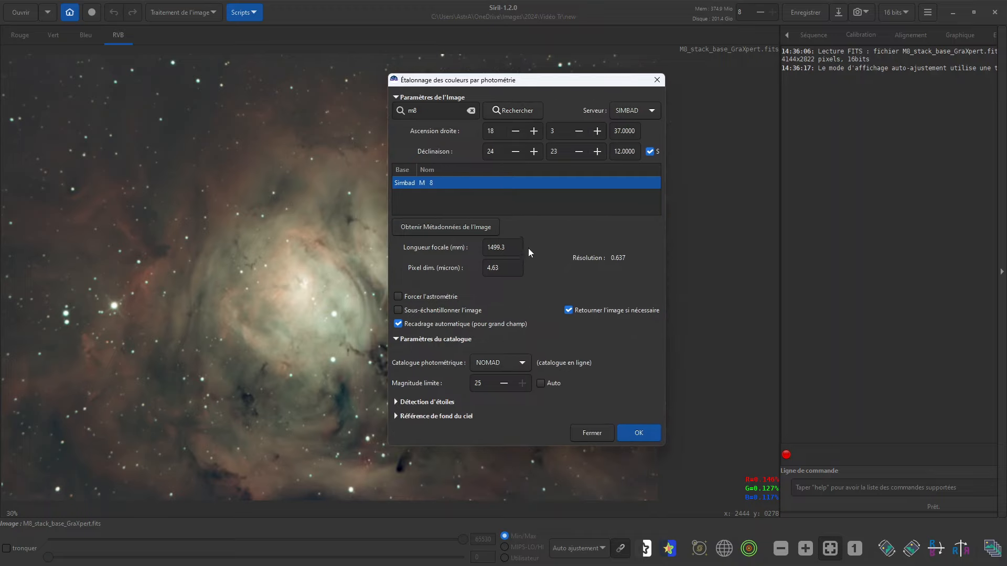
{"action": "left_click", "coordinate": [638, 433]}
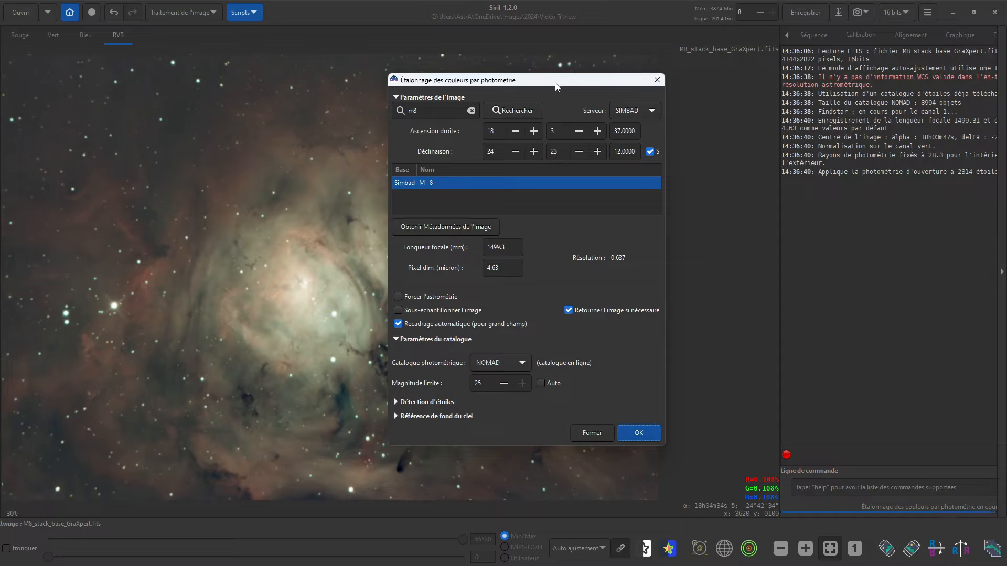
{"action": "left_click", "coordinate": [603, 433]}
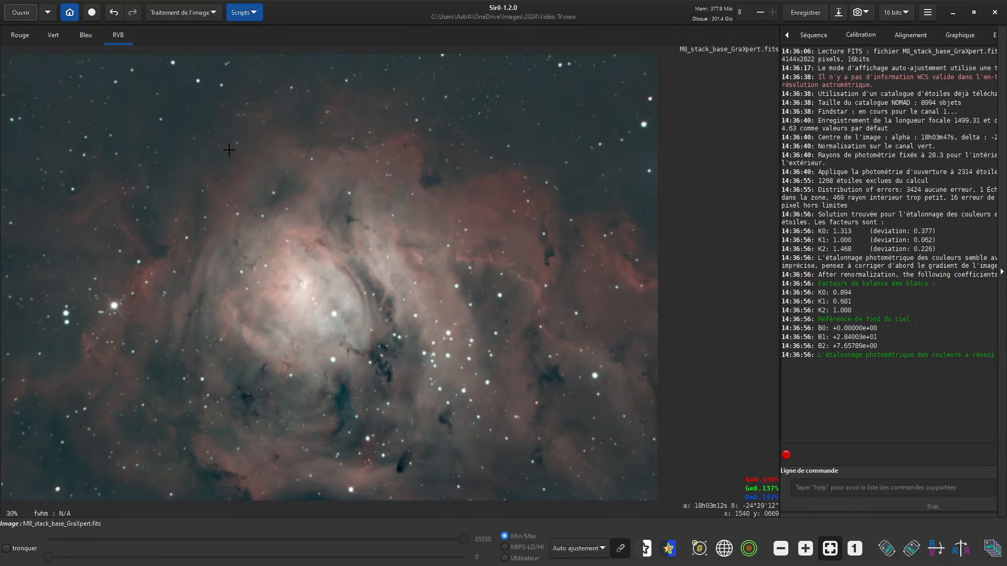
Compare the image with and without the photometric colour calibration, and leave the calibration undone.
{"action": "left_click", "coordinate": [113, 12]}
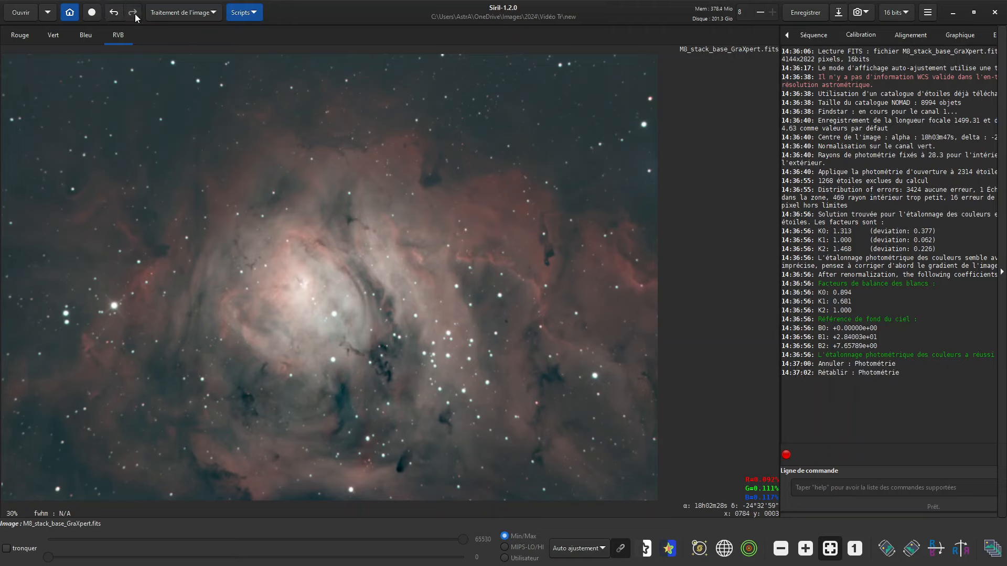
{"action": "left_click", "coordinate": [115, 13]}
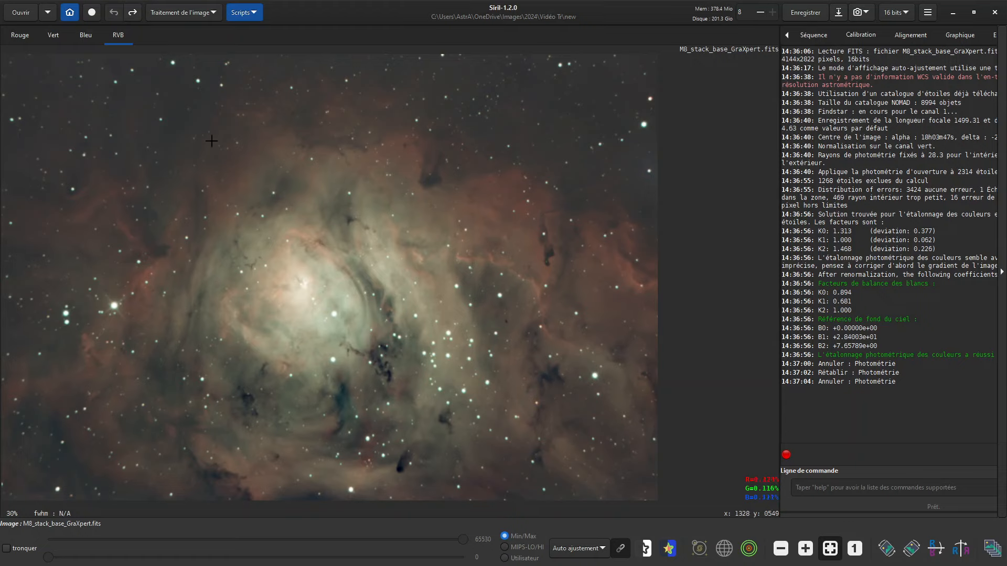
Redo the photometric colour calibration and switch the image display mode to Linéaire.
{"action": "left_click", "coordinate": [134, 13]}
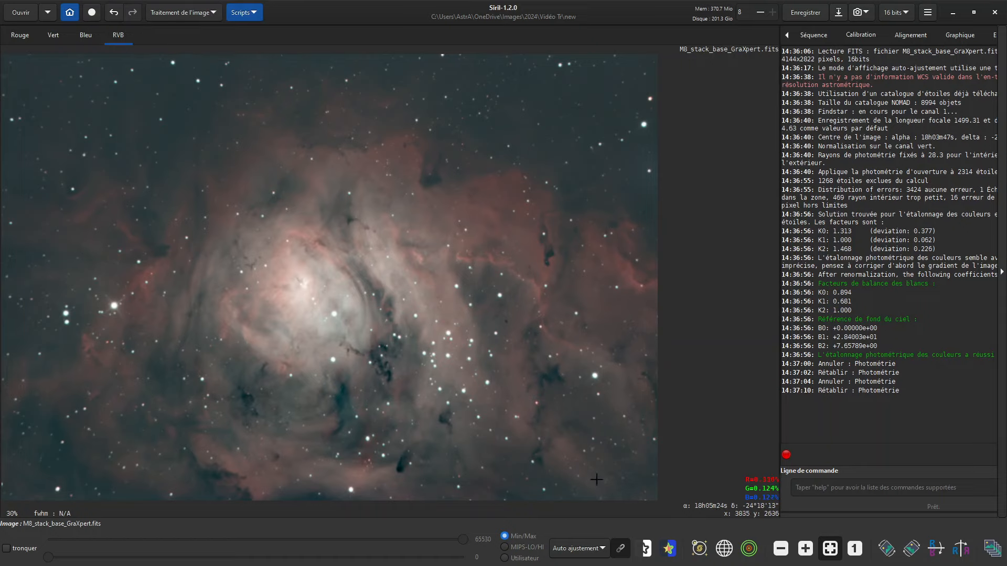
{"action": "left_click", "coordinate": [560, 551]}
{"action": "left_click", "coordinate": [566, 439]}
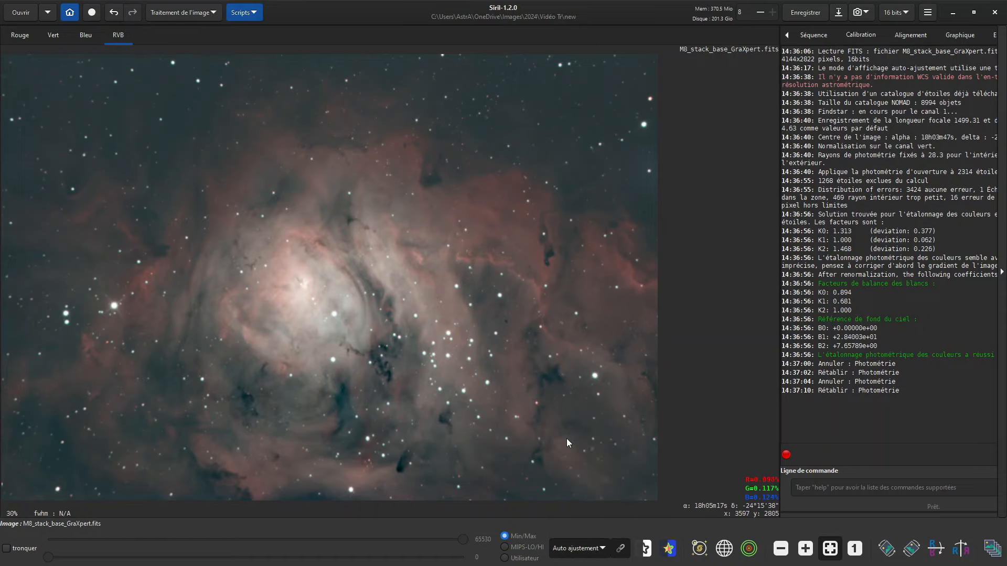
Preview the automatic stretch in the histogram transformation with a resized dialog, and close it without applying.
{"action": "left_click", "coordinate": [210, 12]}
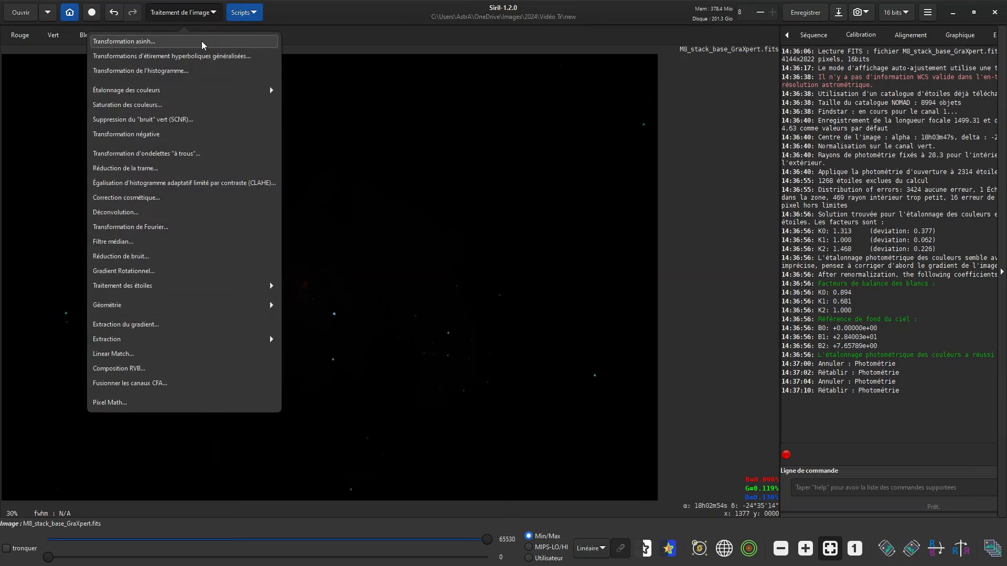
{"action": "left_click", "coordinate": [177, 74]}
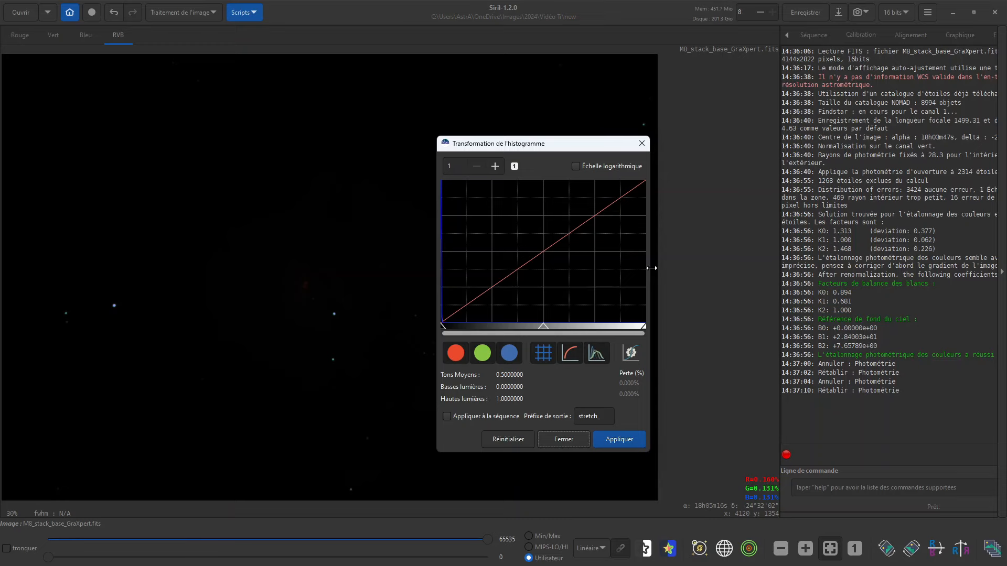
{"action": "left_click_drag", "start_coordinate": [650, 270], "coordinate": [859, 268]}
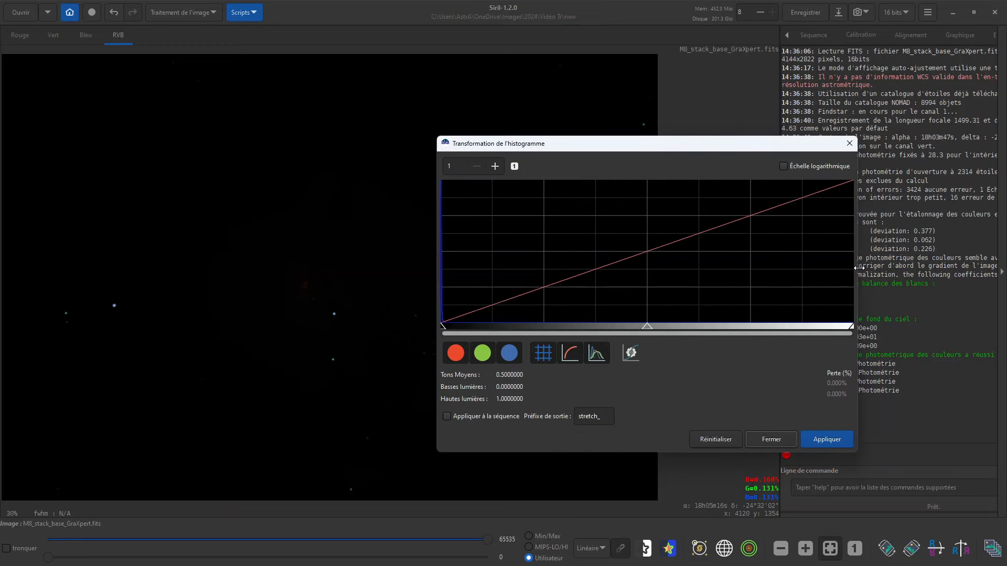
{"action": "left_click", "coordinate": [631, 353]}
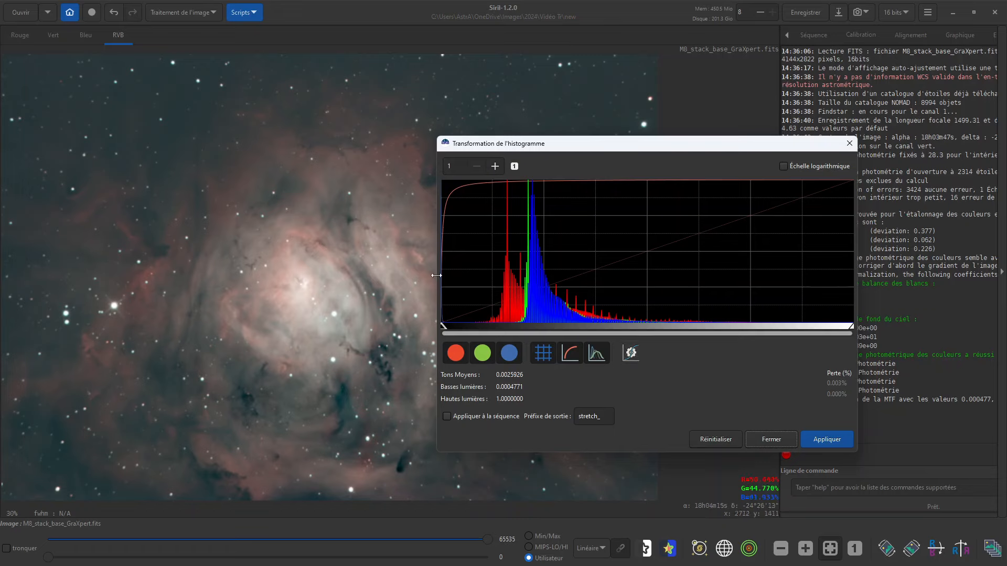
{"action": "left_click_drag", "start_coordinate": [436, 275], "coordinate": [644, 256]}
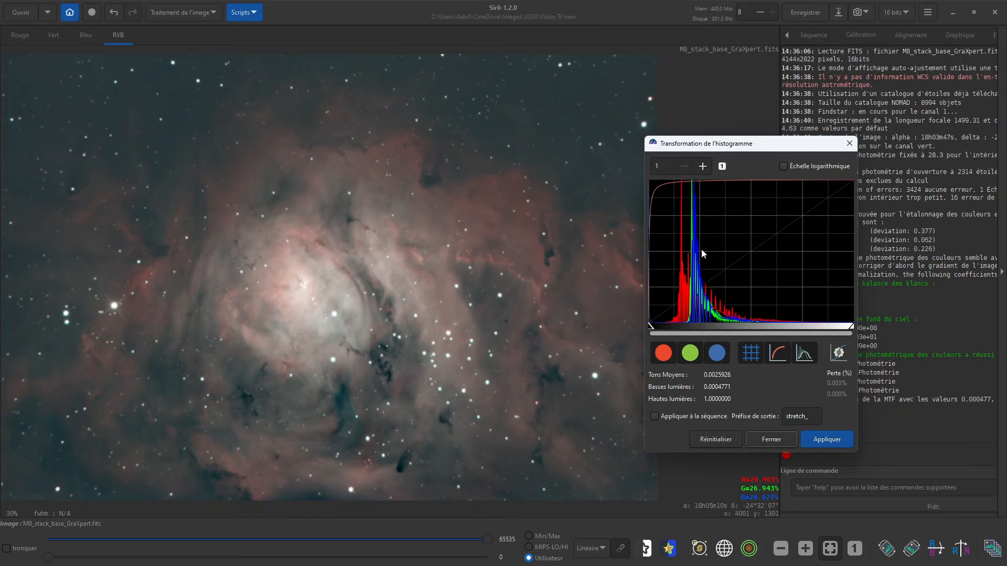
{"action": "left_click", "coordinate": [771, 440]}
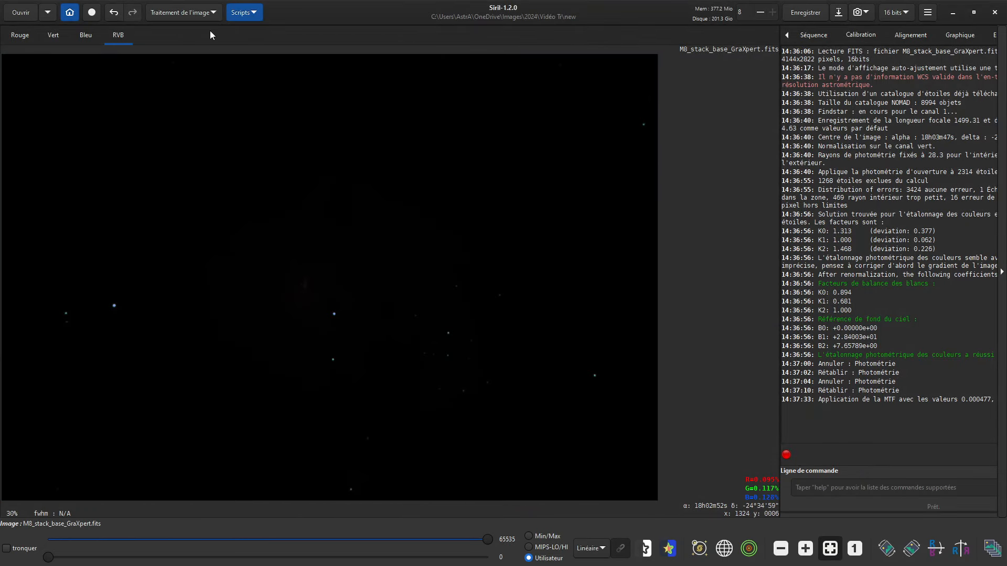
Stretch the image with the histogram transformation, applying midtones of about 0.14.
{"action": "left_click", "coordinate": [198, 14]}
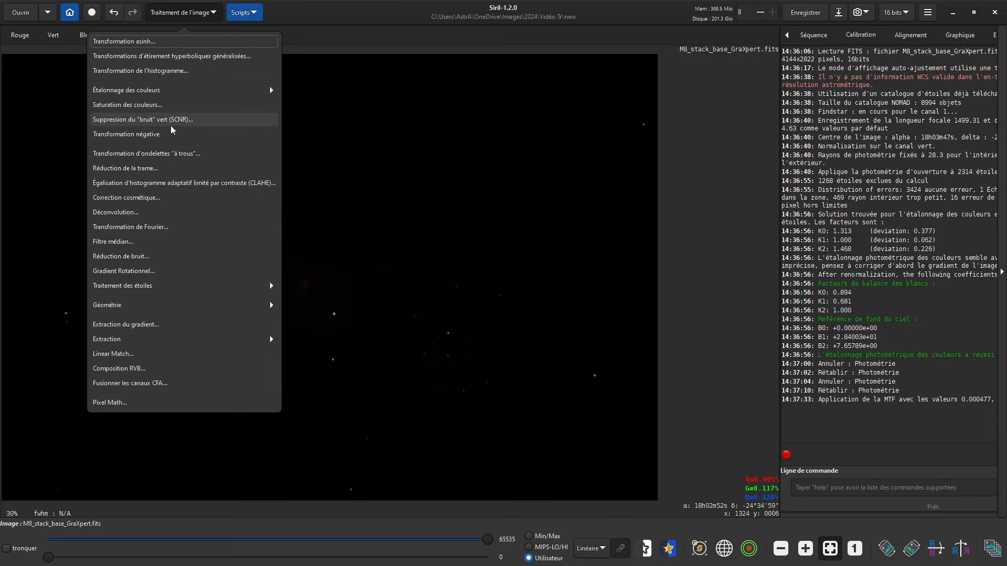
{"action": "left_click", "coordinate": [160, 73]}
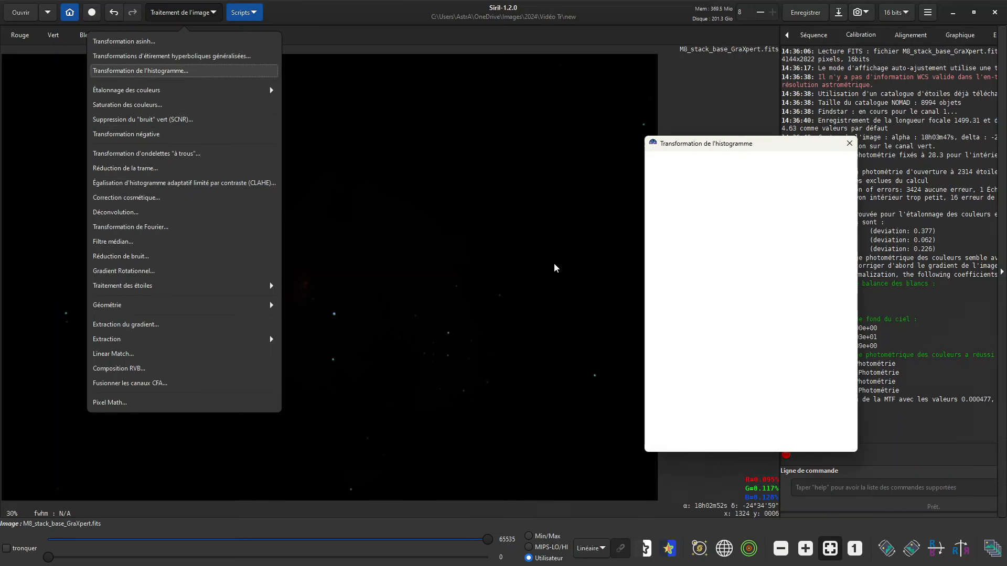
{"action": "left_click_drag", "start_coordinate": [751, 326], "coordinate": [676, 326]}
{"action": "left_click", "coordinate": [826, 439]}
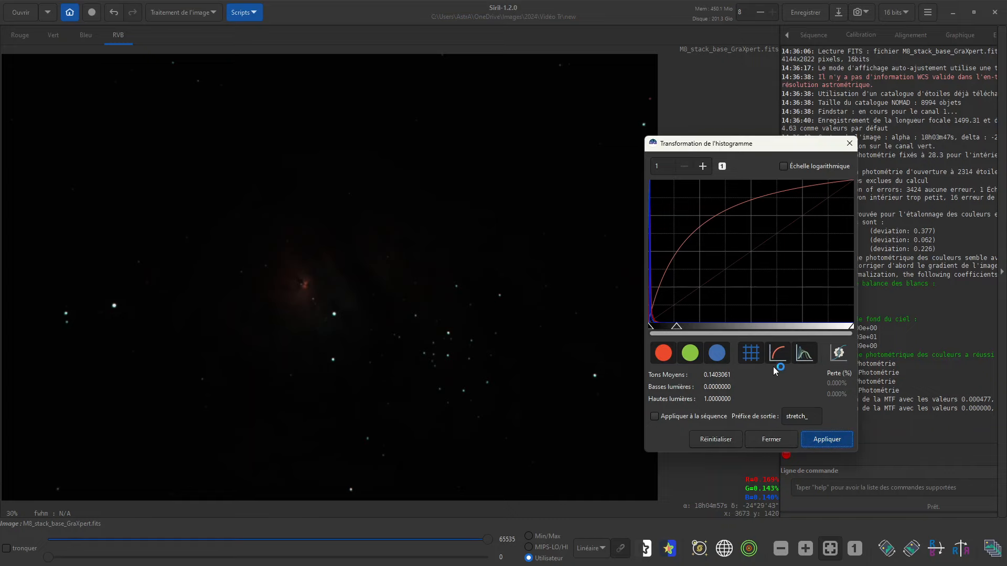
Apply a second histogram stretch with midtones of about 0.15 and close the dialog.
{"action": "left_click_drag", "start_coordinate": [751, 326], "coordinate": [679, 326]}
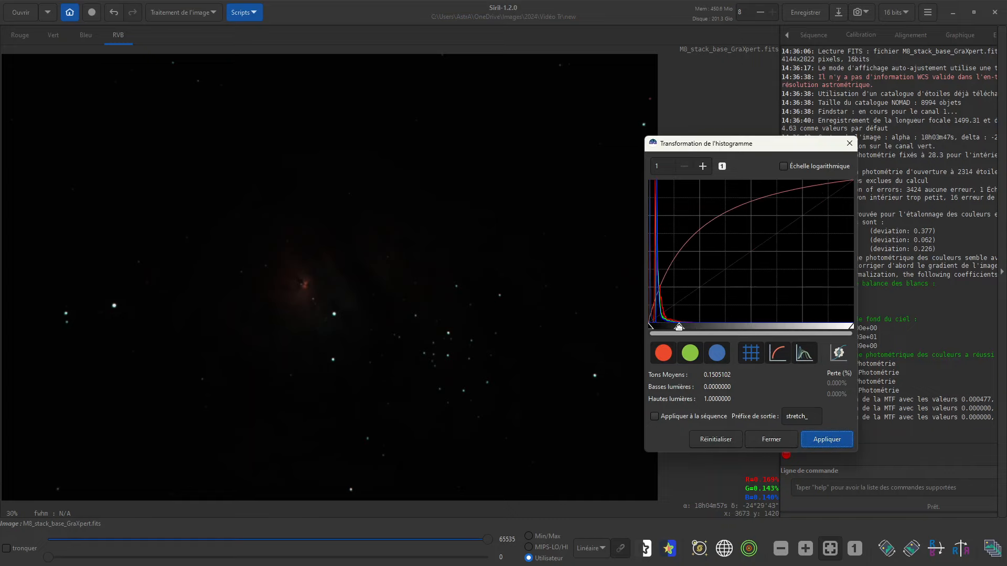
{"action": "left_click", "coordinate": [821, 440]}
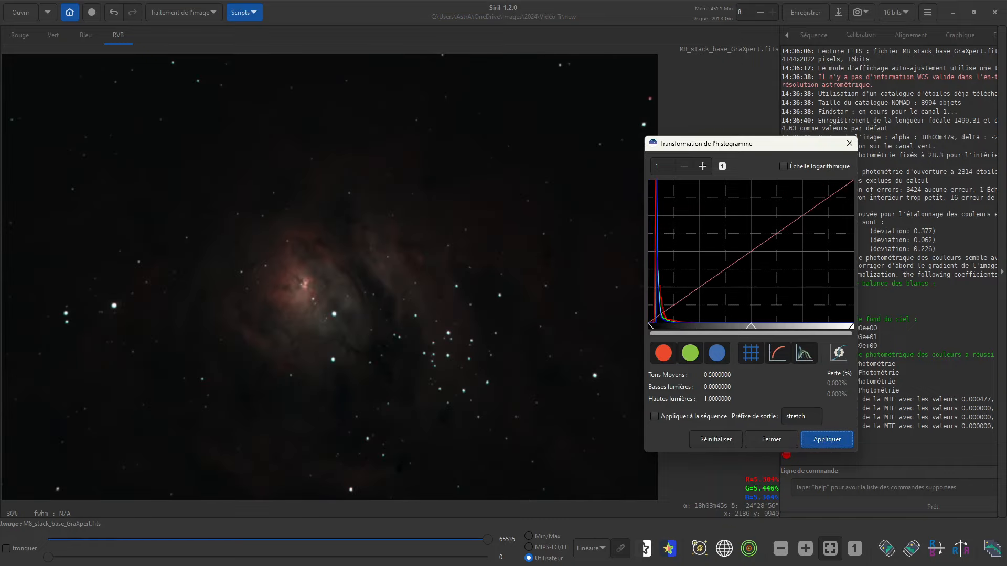
{"action": "left_click", "coordinate": [758, 439]}
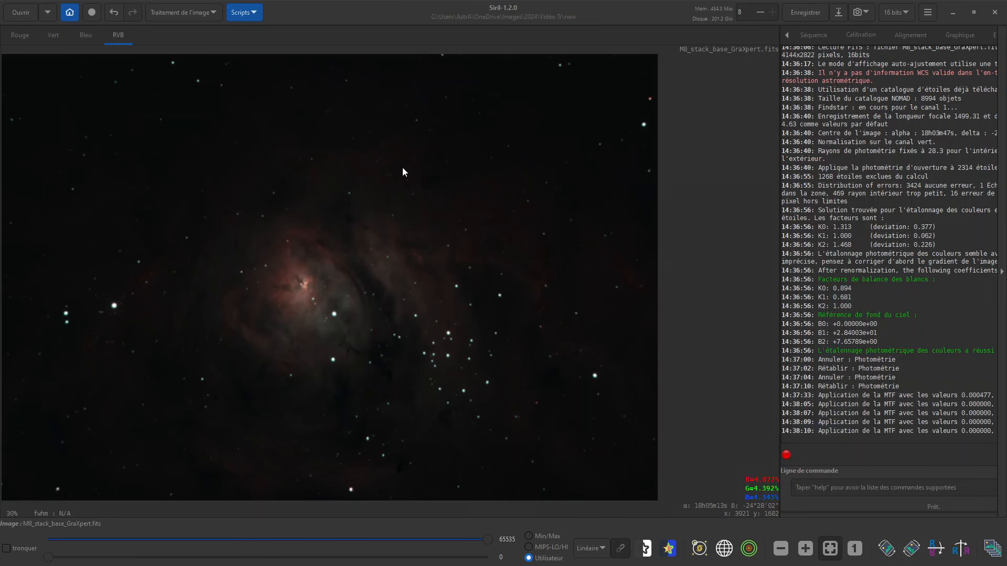
Remove the green noise with SCNR using Neutre Moyen protection and preserved luminosity, and close the dialog.
{"action": "left_click", "coordinate": [197, 14]}
{"action": "left_click", "coordinate": [180, 122]}
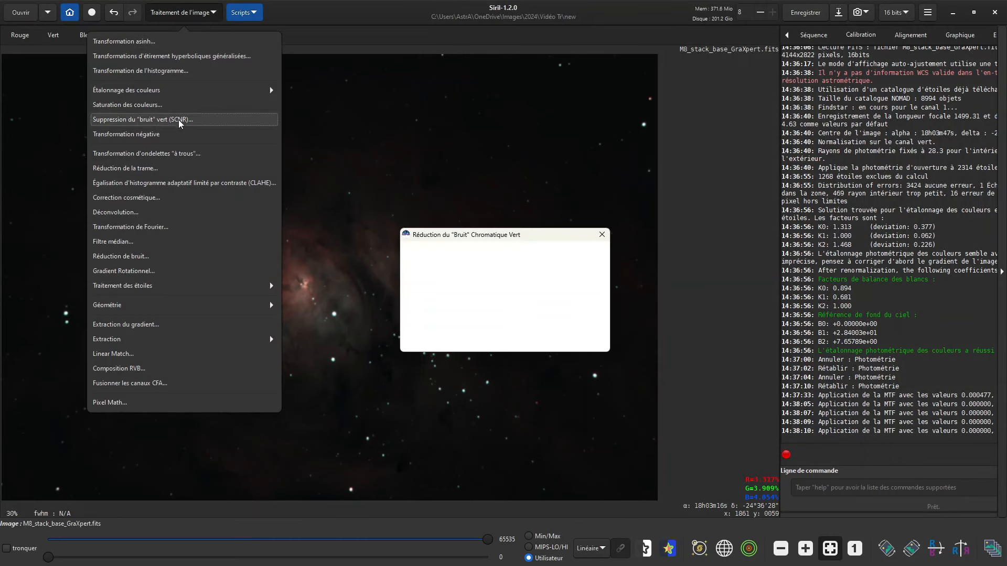
{"action": "left_click", "coordinate": [588, 338]}
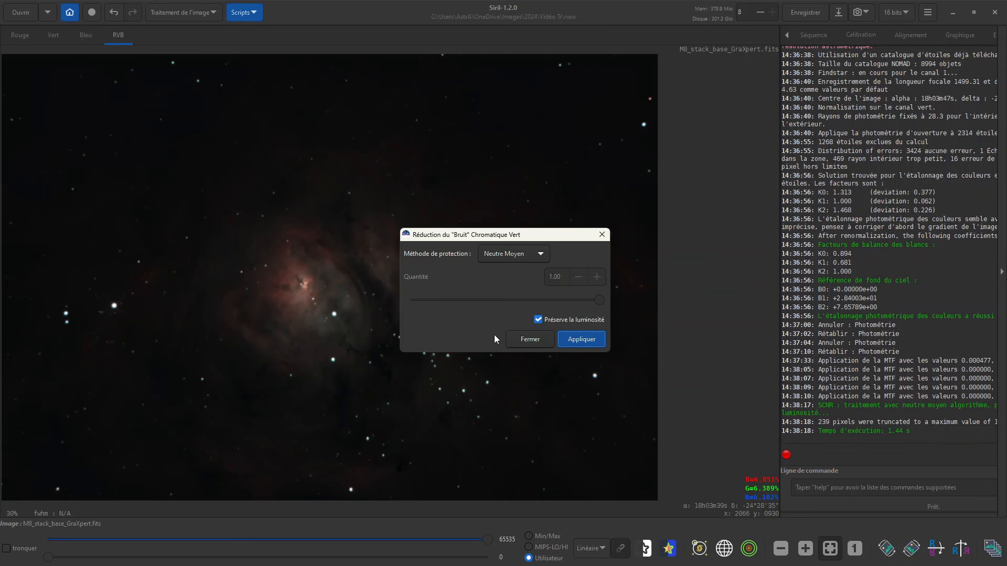
{"action": "left_click", "coordinate": [534, 341]}
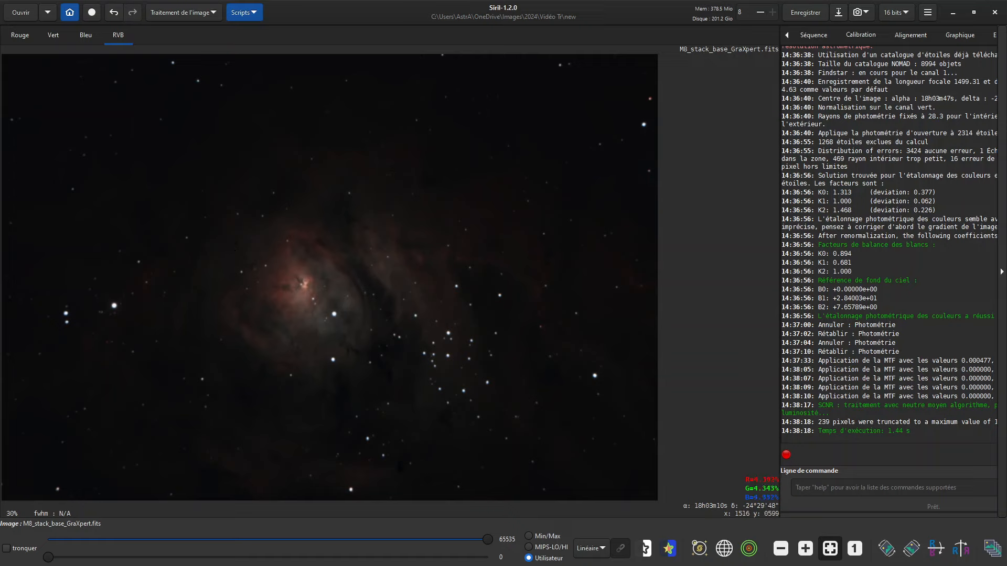
Undo the green noise removal and the second histogram stretch.
{"action": "left_click", "coordinate": [208, 11]}
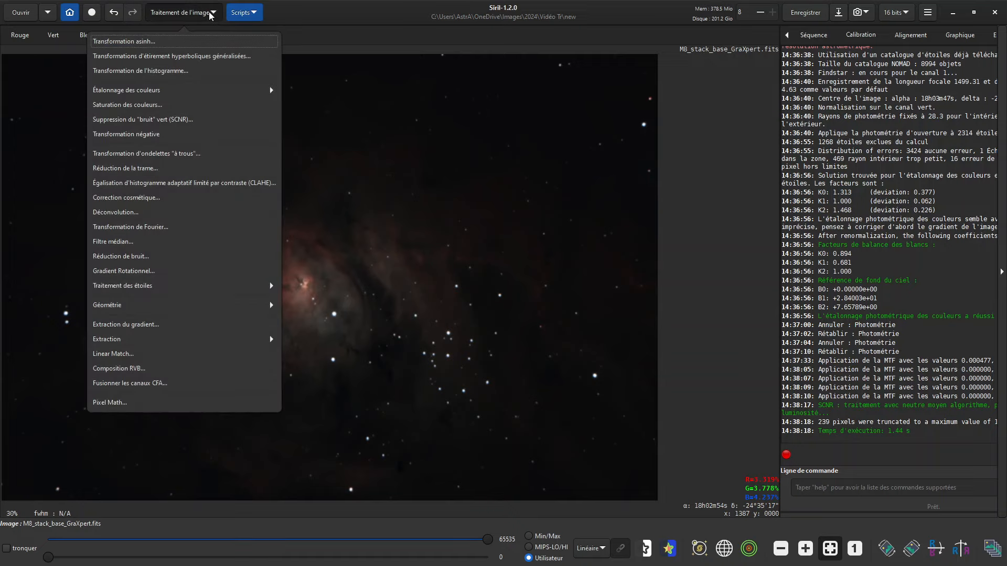
{"action": "left_click", "coordinate": [116, 14]}
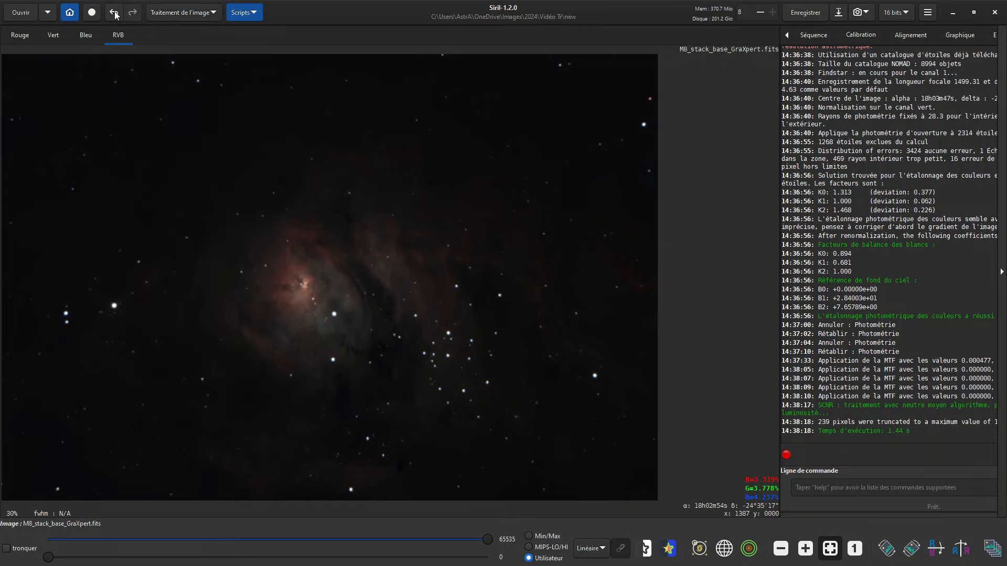
{"action": "left_click", "coordinate": [115, 14]}
{"action": "left_click", "coordinate": [115, 15]}
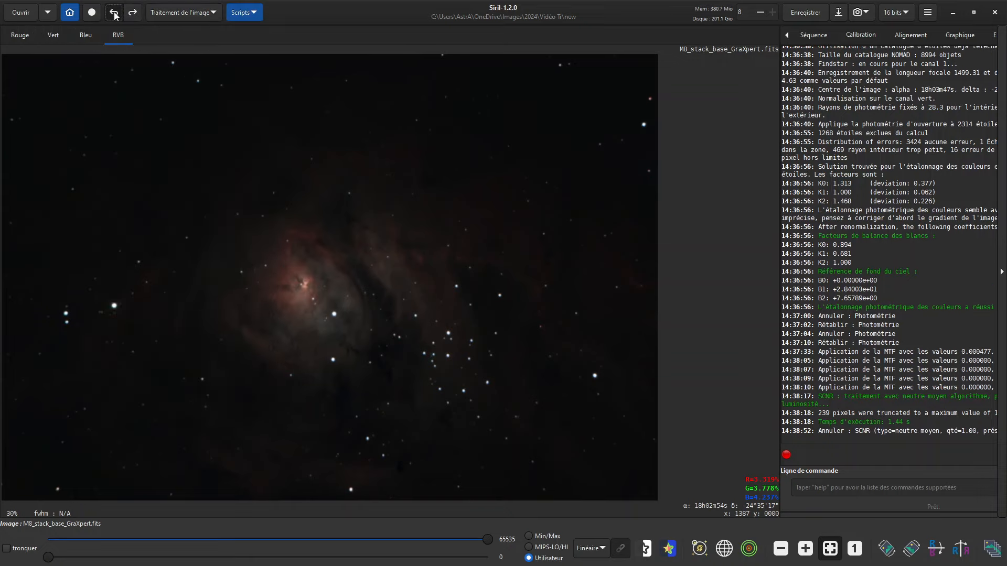
Apply the automatic stretch to the image with the histogram transformation and close the dialog.
{"action": "left_click", "coordinate": [198, 12]}
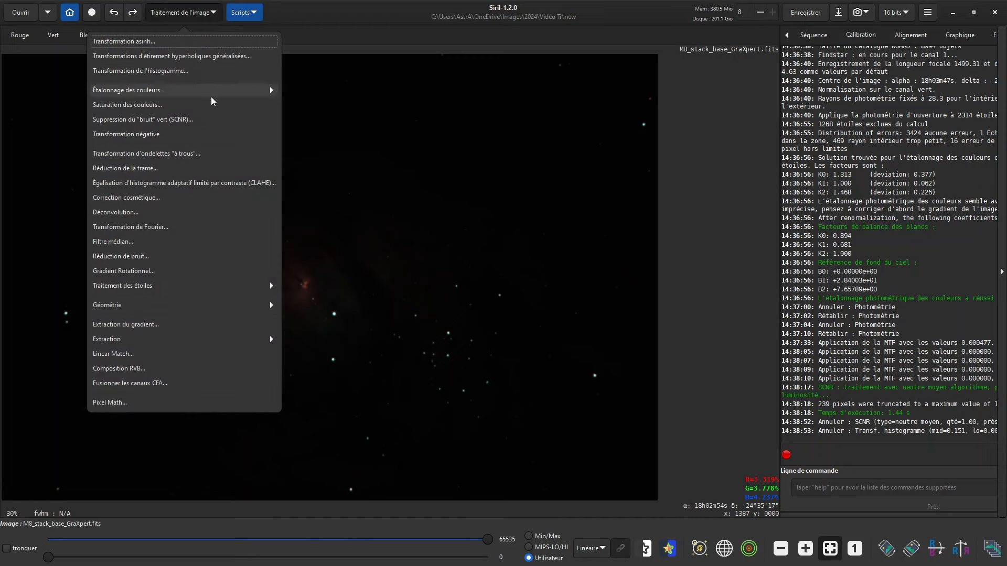
{"action": "left_click", "coordinate": [181, 71]}
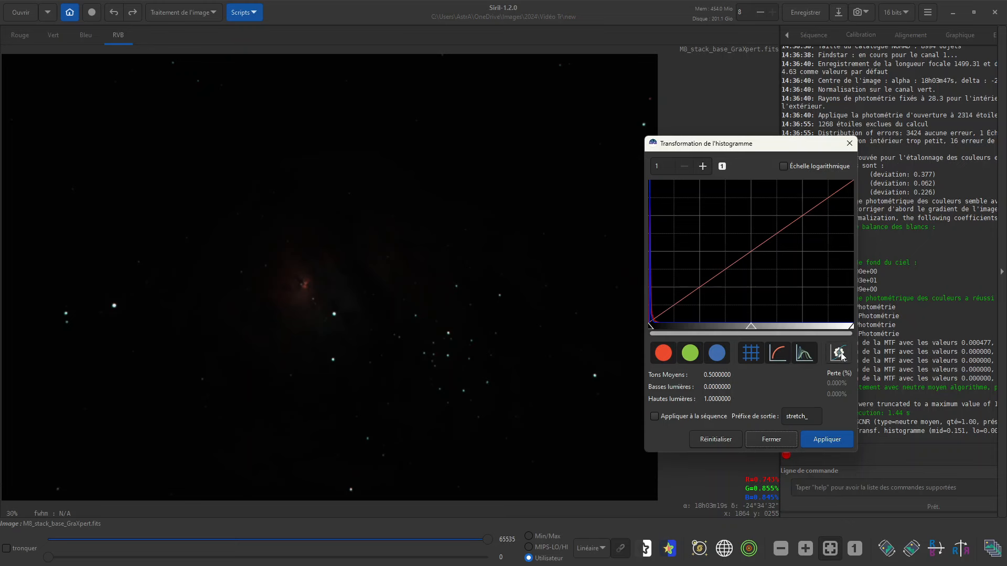
{"action": "left_click", "coordinate": [839, 353]}
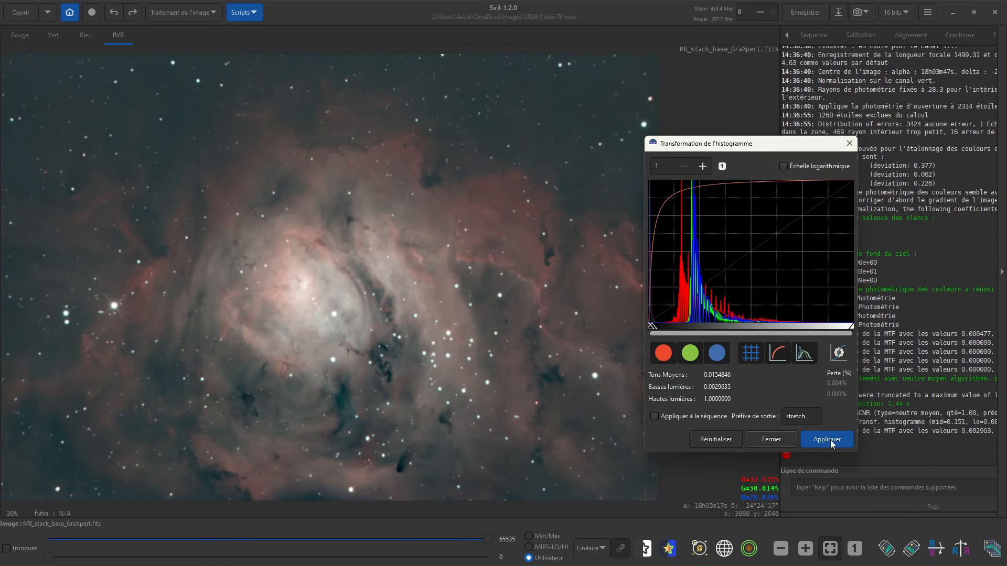
{"action": "left_click", "coordinate": [830, 439]}
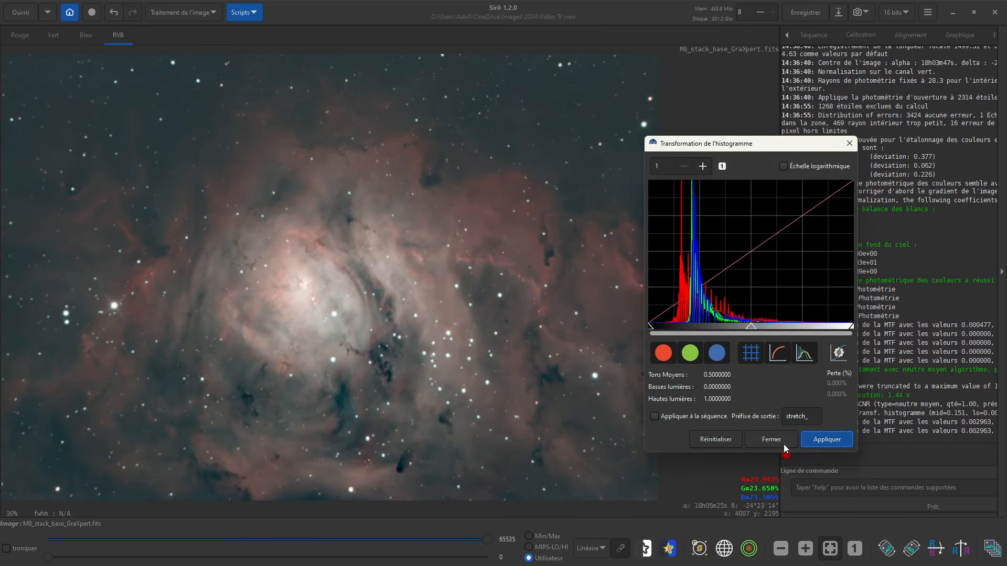
{"action": "left_click", "coordinate": [771, 440]}
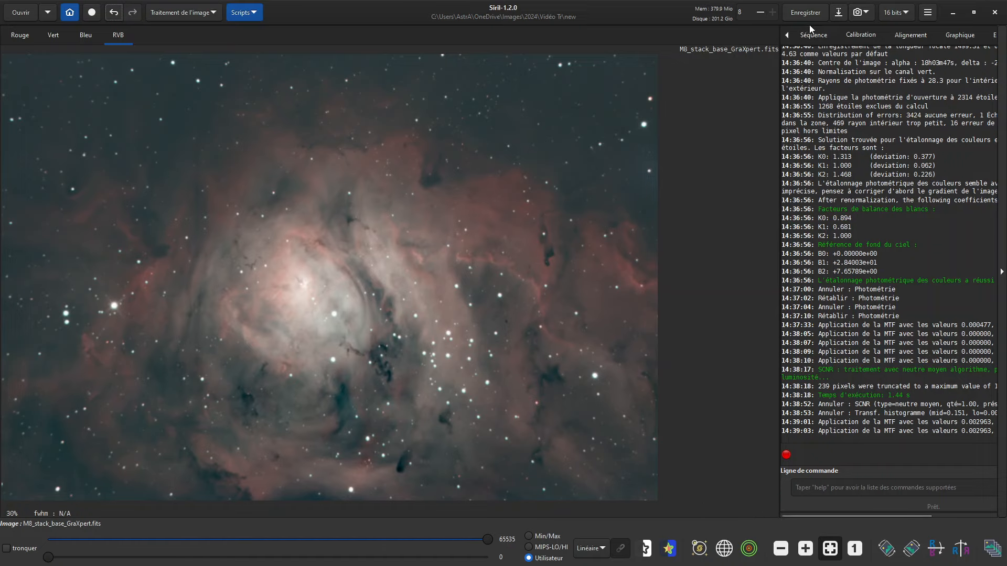
Save the stretched image as M8_stack_full.fits in the new folder, in 16-bit unsigned integer format.
{"action": "left_click", "coordinate": [838, 15]}
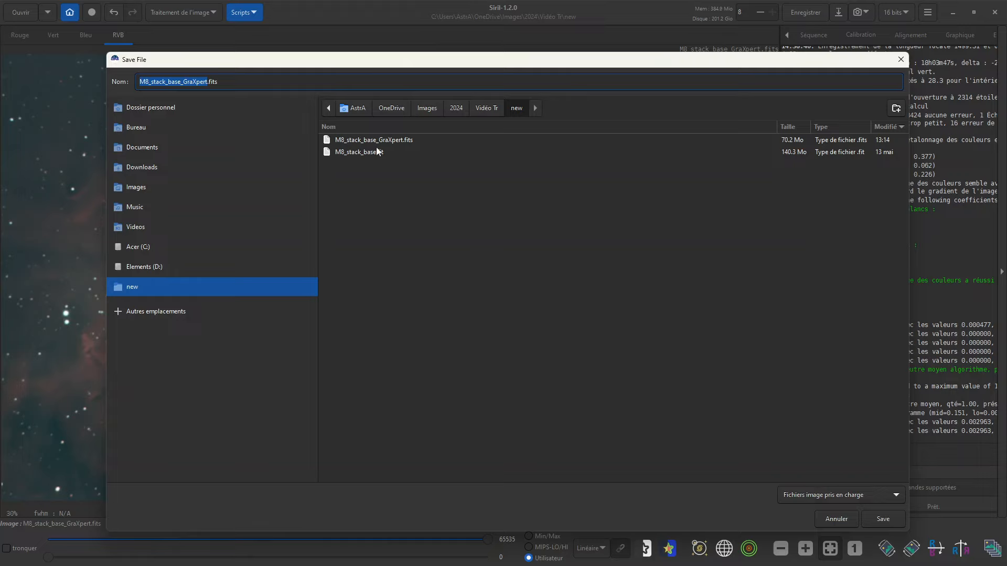
{"action": "left_click", "coordinate": [339, 153]}
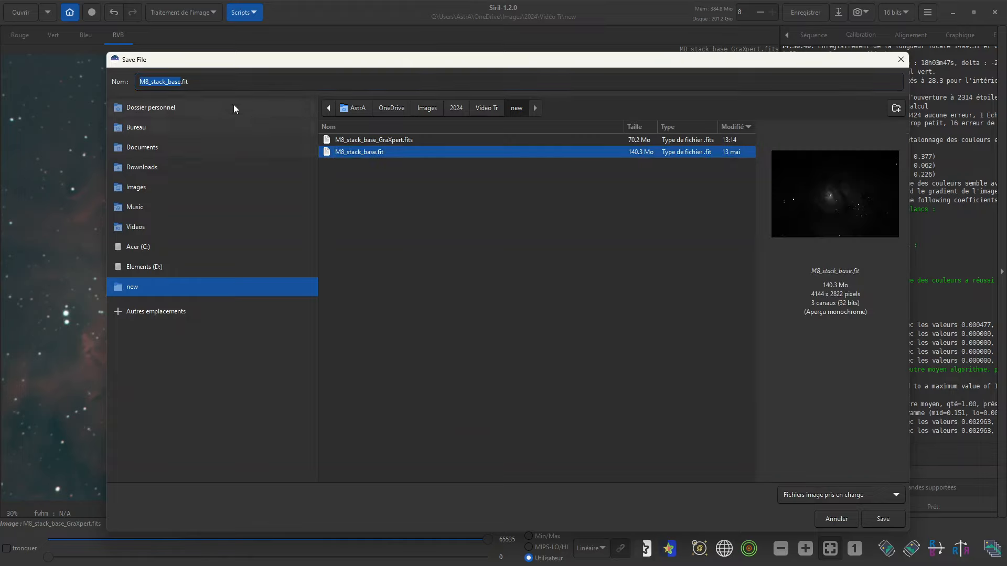
{"action": "left_click", "coordinate": [166, 81]}
{"action": "left_click_drag", "start_coordinate": [168, 81], "coordinate": [301, 82]}
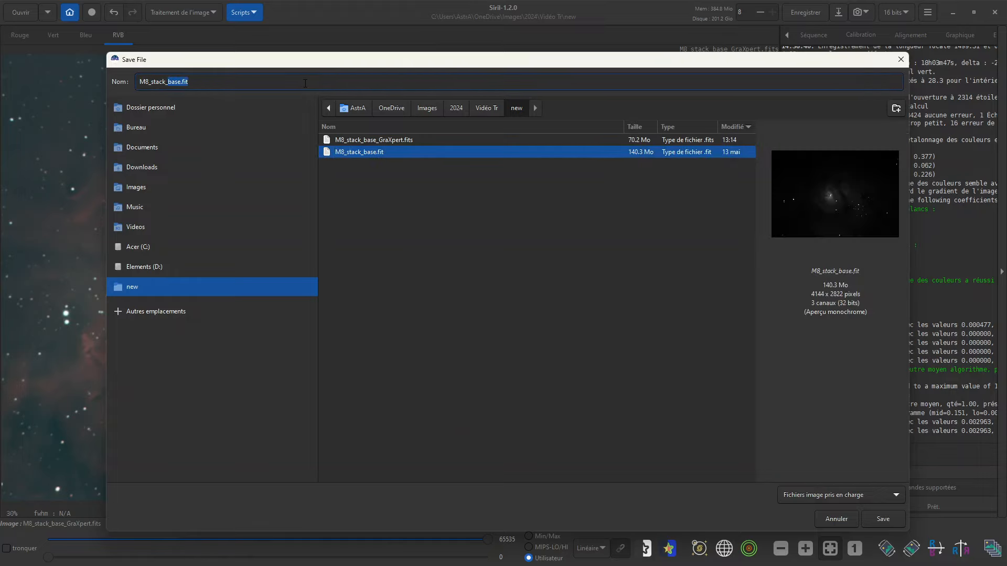
{"action": "type", "text": "fu"}
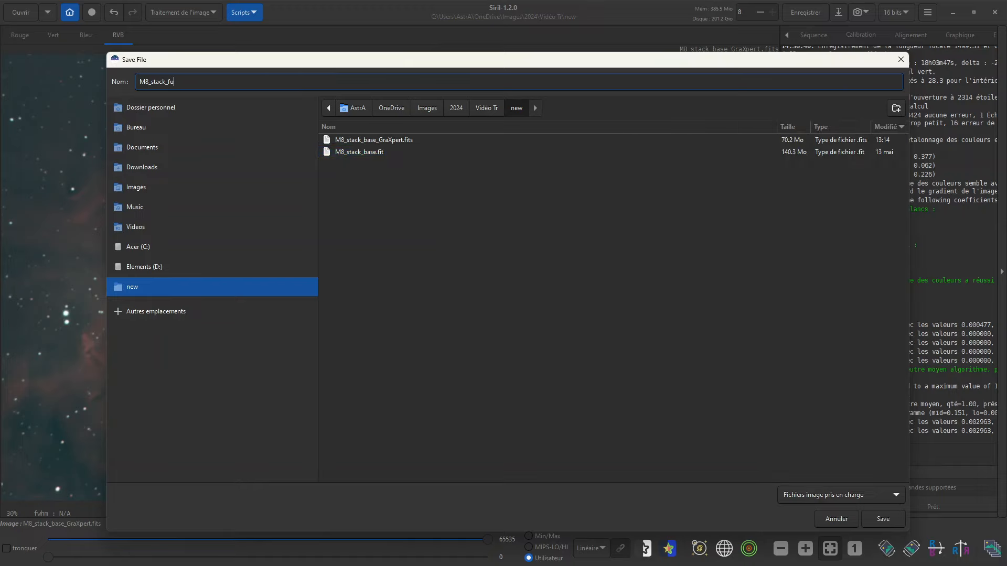
{"action": "type", "text": "ll.fits"}
{"action": "key", "text": "Return"}
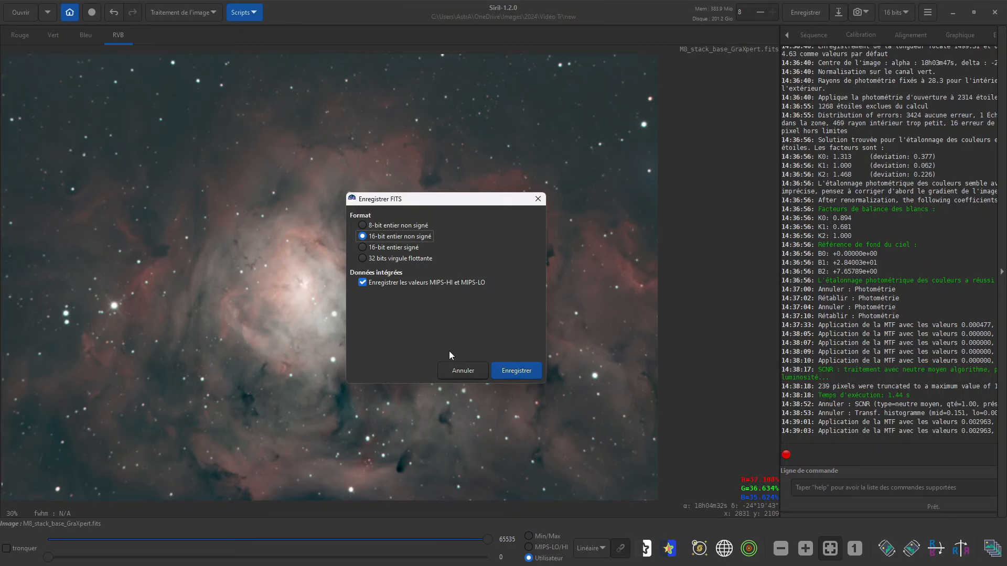
{"action": "left_click", "coordinate": [515, 372]}
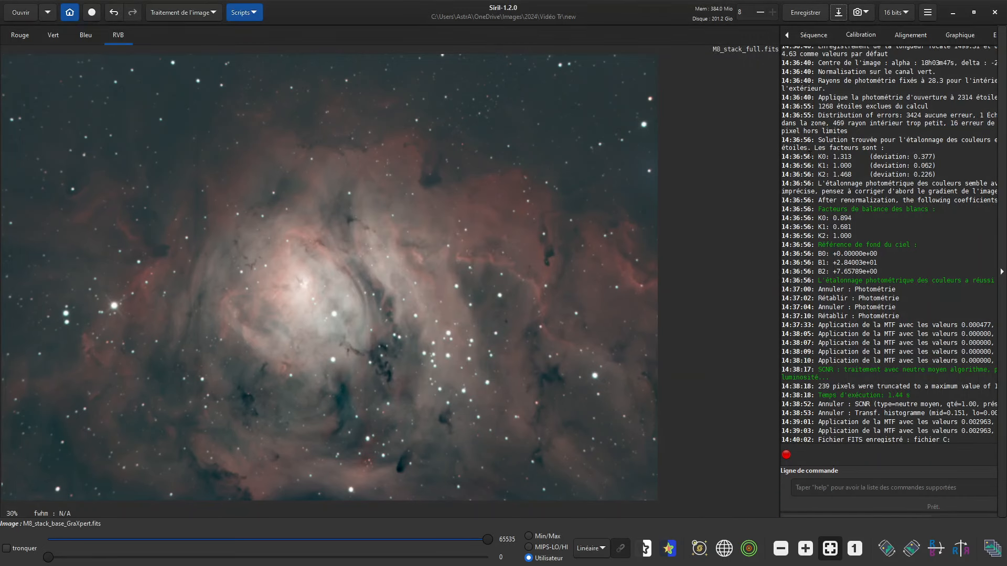
Save the stretched image also as M8_stack_full.tif, in 16-bit unsigned integer format without compression and with the ICC profile embedded.
{"action": "left_click", "coordinate": [838, 12]}
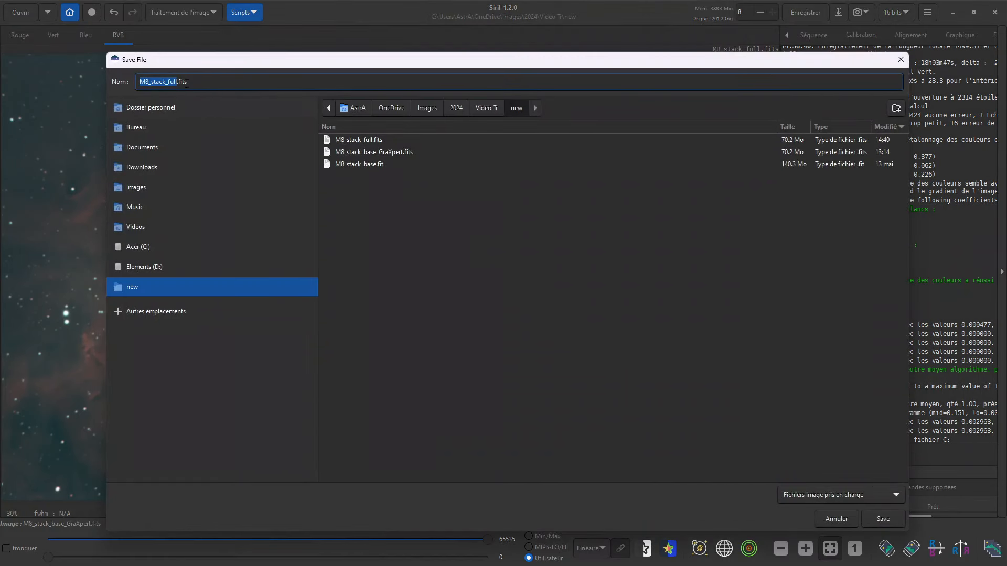
{"action": "left_click", "coordinate": [236, 80]}
{"action": "key", "text": "BackSpace"}
{"action": "key", "text": "BackSpace"}
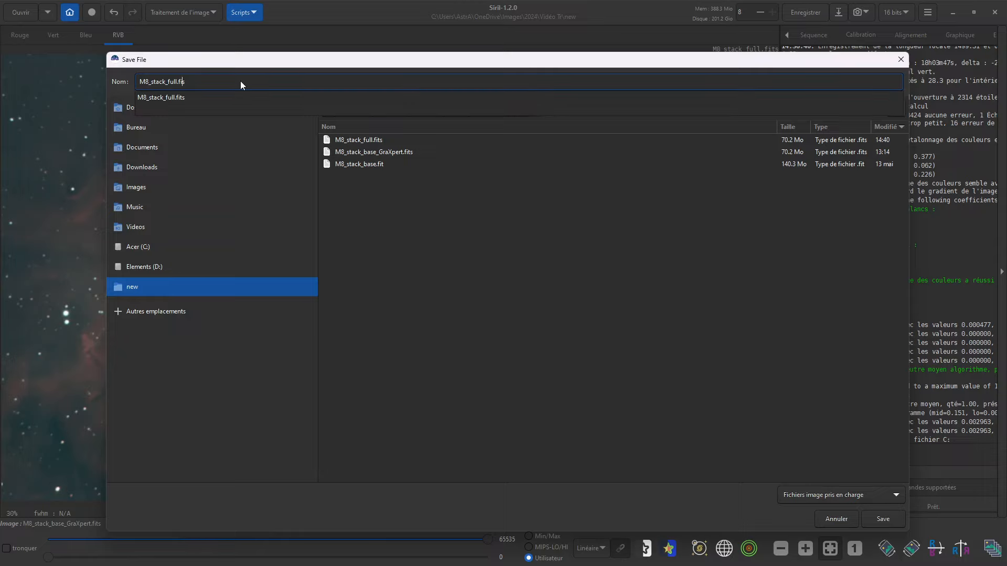
{"action": "key", "text": "BackSpace"}
{"action": "type", "text": "tif"}
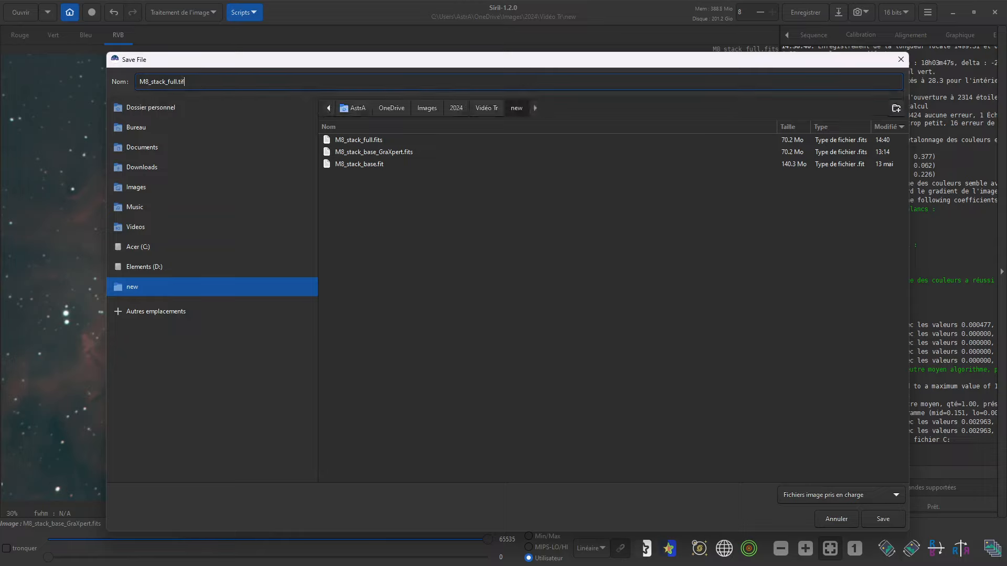
{"action": "left_click", "coordinate": [883, 523]}
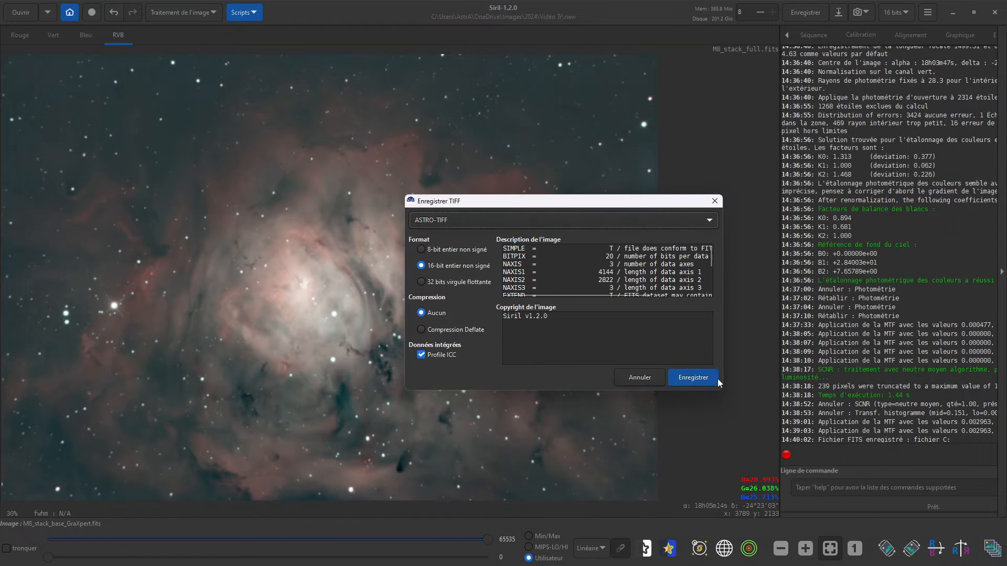
{"action": "left_click", "coordinate": [694, 378]}
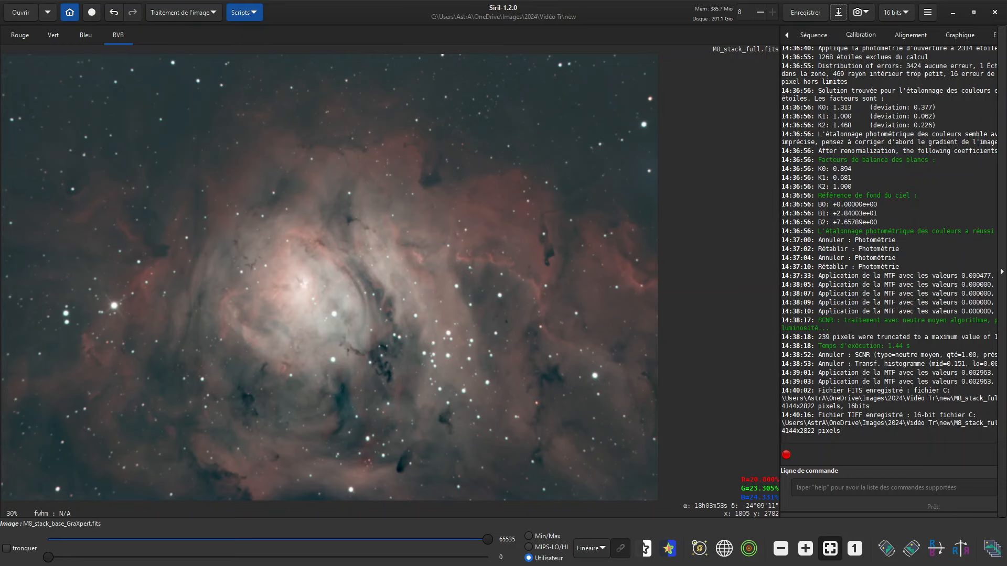
Switch to the StarNet++ GUI and load M8_stack_full.tif from the new folder as the input file.
{"action": "key", "text": "alt+Tab"}
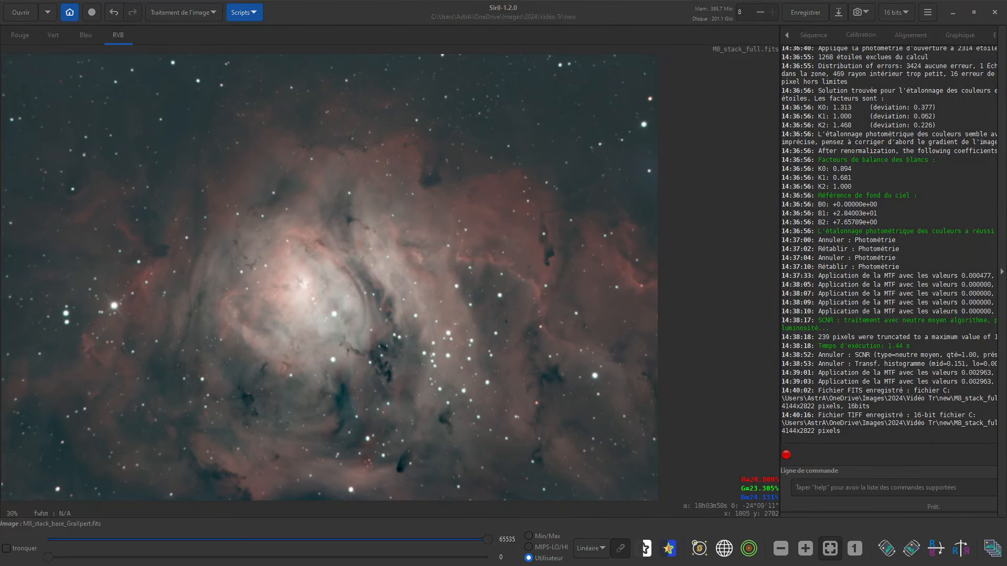
{"action": "left_click_drag", "start_coordinate": [431, 565], "coordinate": [362, 123]}
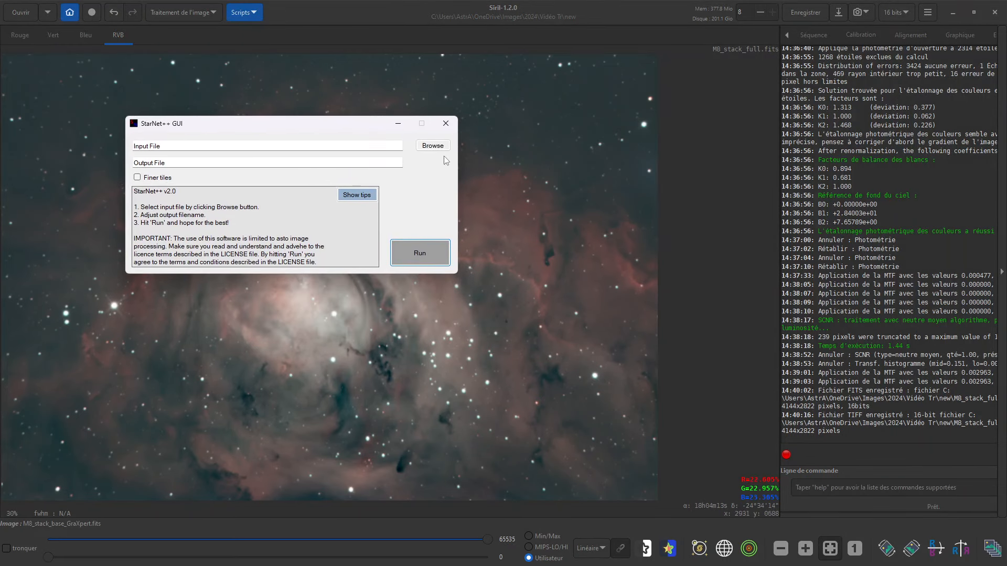
{"action": "left_click", "coordinate": [434, 147]}
{"action": "left_click", "coordinate": [335, 237]}
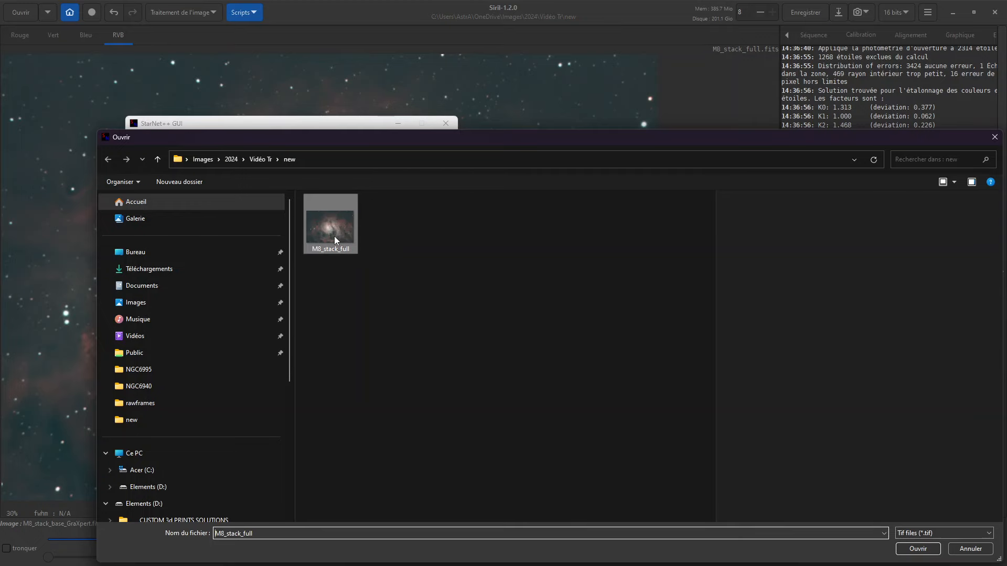
{"action": "left_click", "coordinate": [913, 550]}
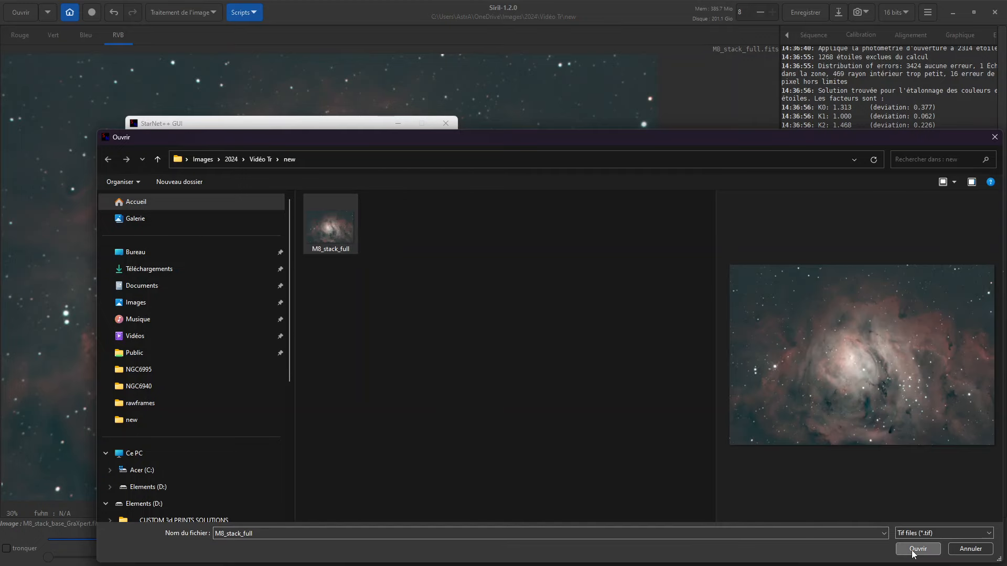
Name the output file M8_stack_starless.tif, enable finer tiles and run the star removal.
{"action": "left_click", "coordinate": [314, 162]}
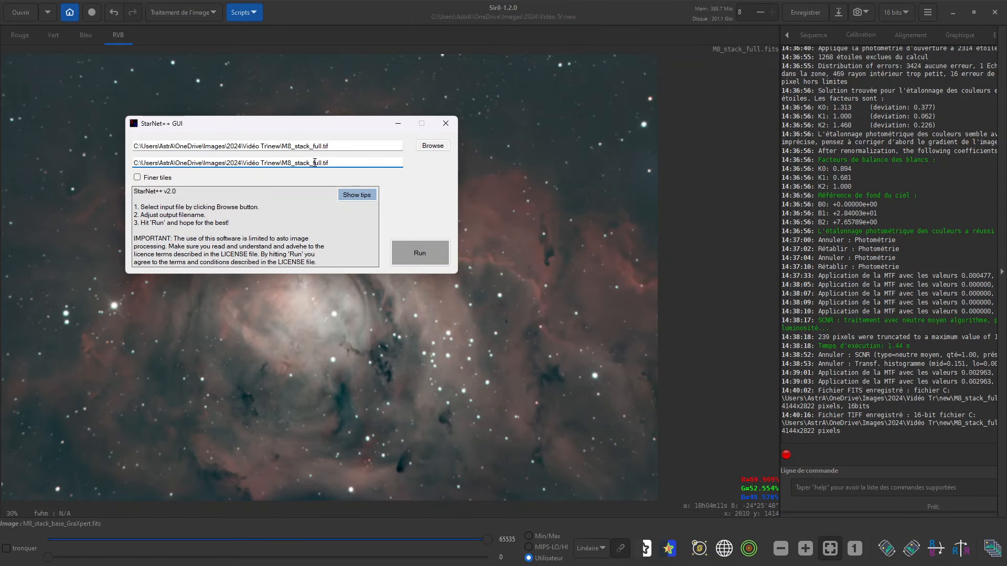
{"action": "left_click_drag", "start_coordinate": [314, 163], "coordinate": [322, 163]}
{"action": "type", "text": "starless"}
{"action": "left_click", "coordinate": [137, 177]}
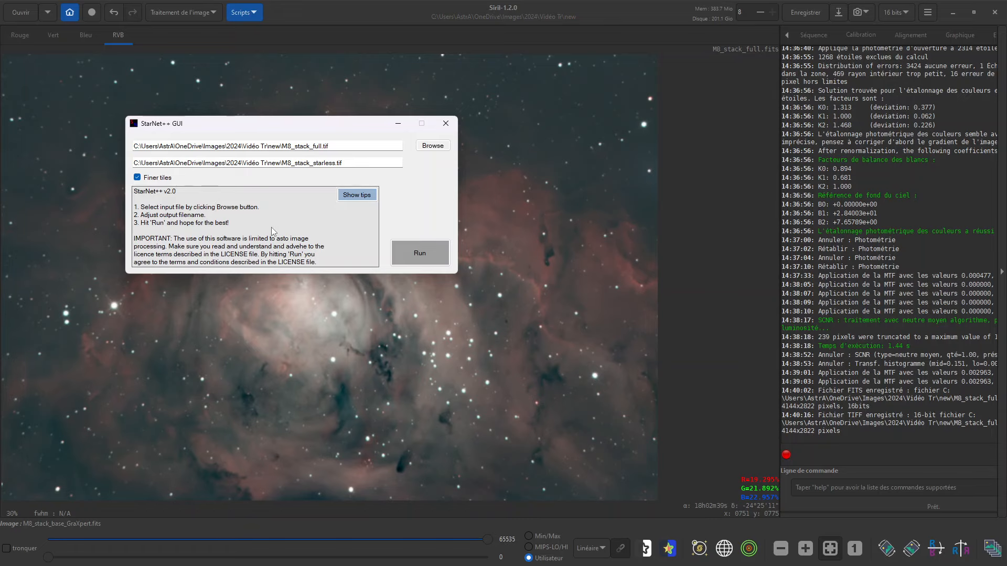
{"action": "left_click", "coordinate": [407, 249]}
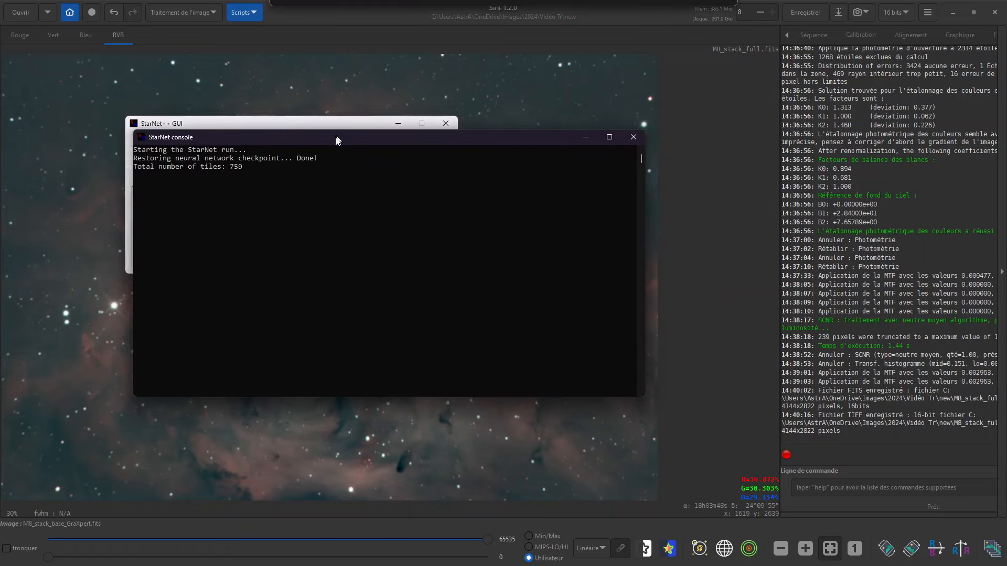
{"action": "left_click_drag", "start_coordinate": [314, 142], "coordinate": [542, 94]}
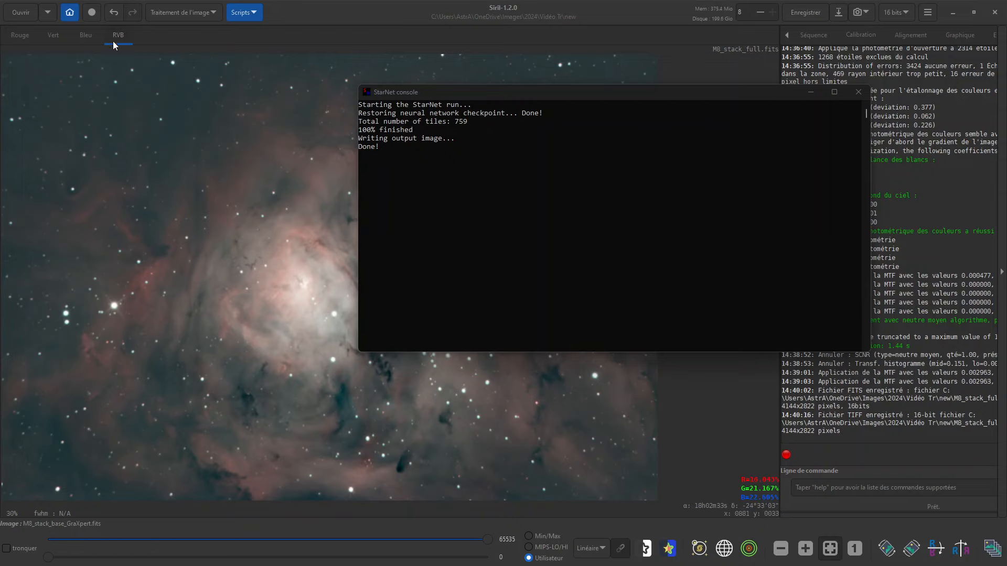
Open M8_stack_starless.tif in Siril and save it as M8_stack_starless.fits in the new folder.
{"action": "left_click", "coordinate": [23, 15]}
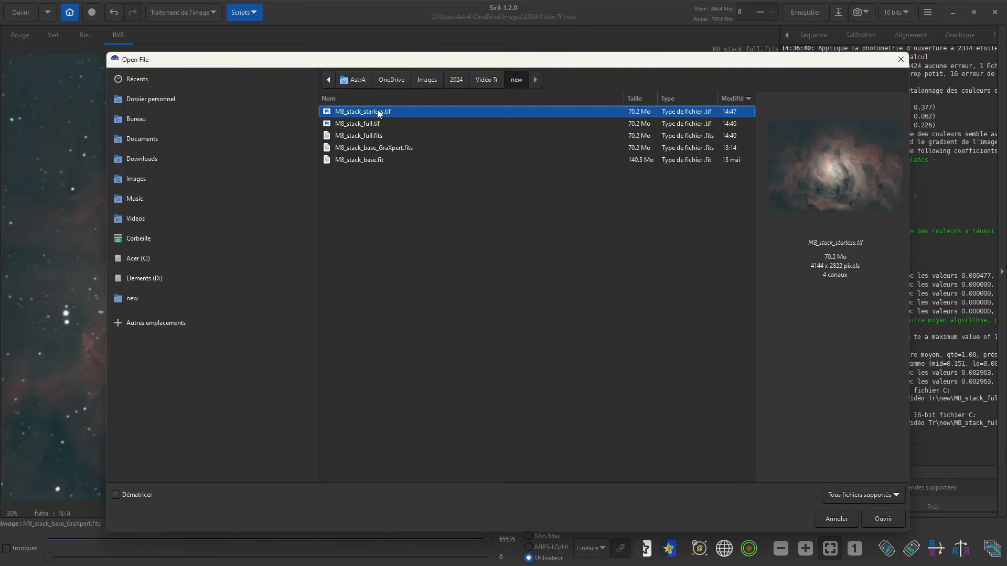
{"action": "left_click", "coordinate": [880, 518]}
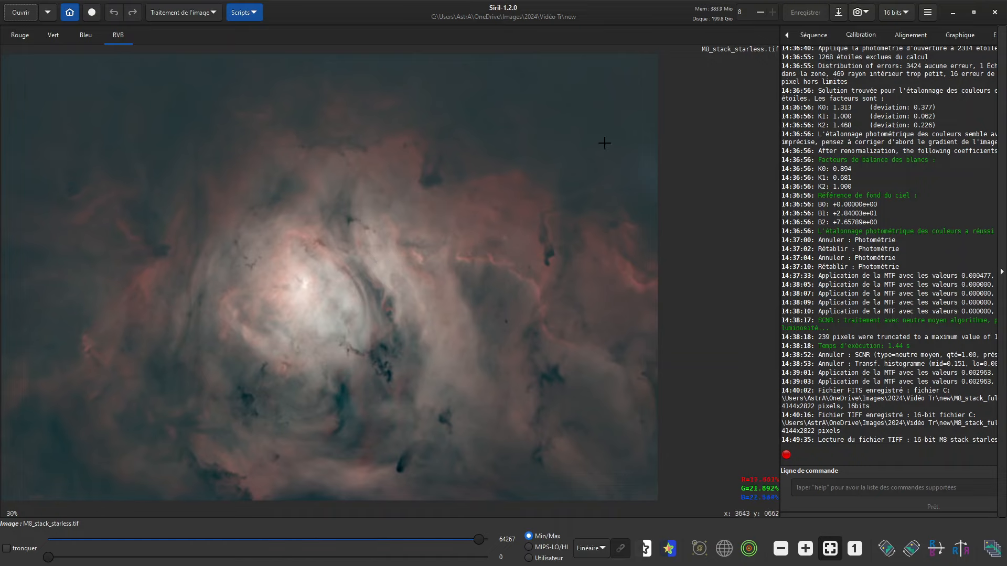
{"action": "left_click", "coordinate": [839, 16]}
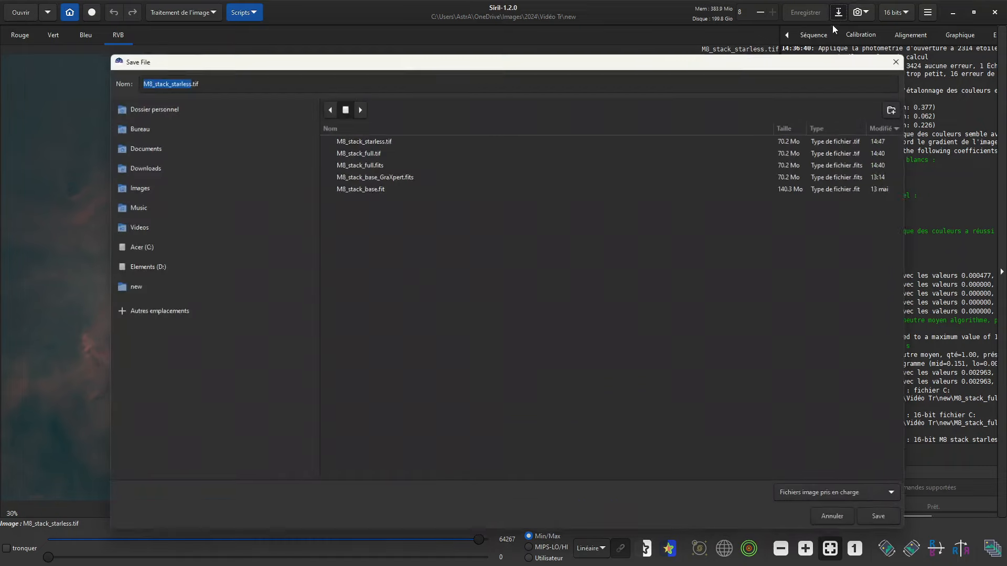
{"action": "left_click", "coordinate": [251, 84]}
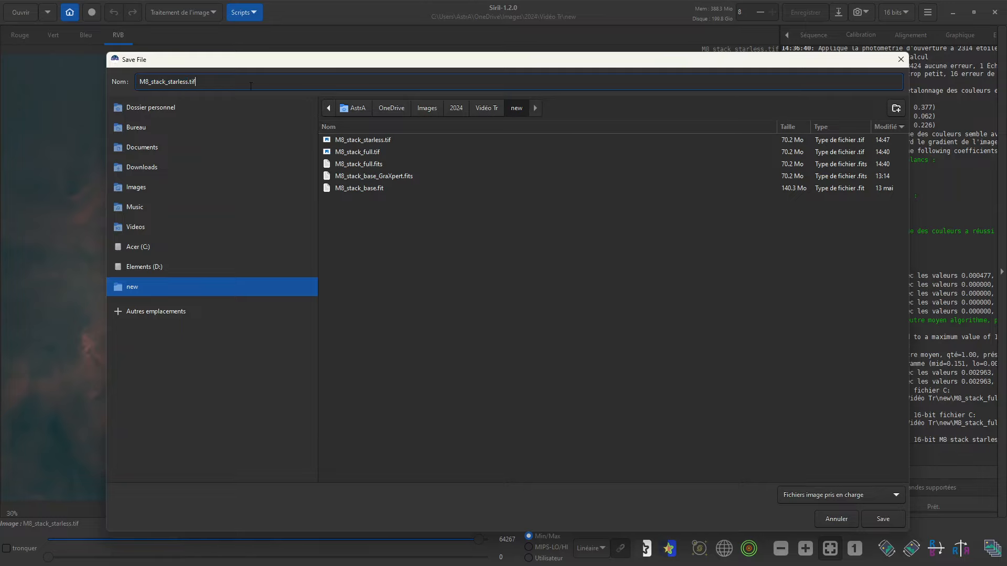
{"action": "key", "text": "BackSpace"}
{"action": "key", "text": "BackSpace"}
{"action": "type", "text": "fit"}
{"action": "left_click", "coordinate": [885, 520]}
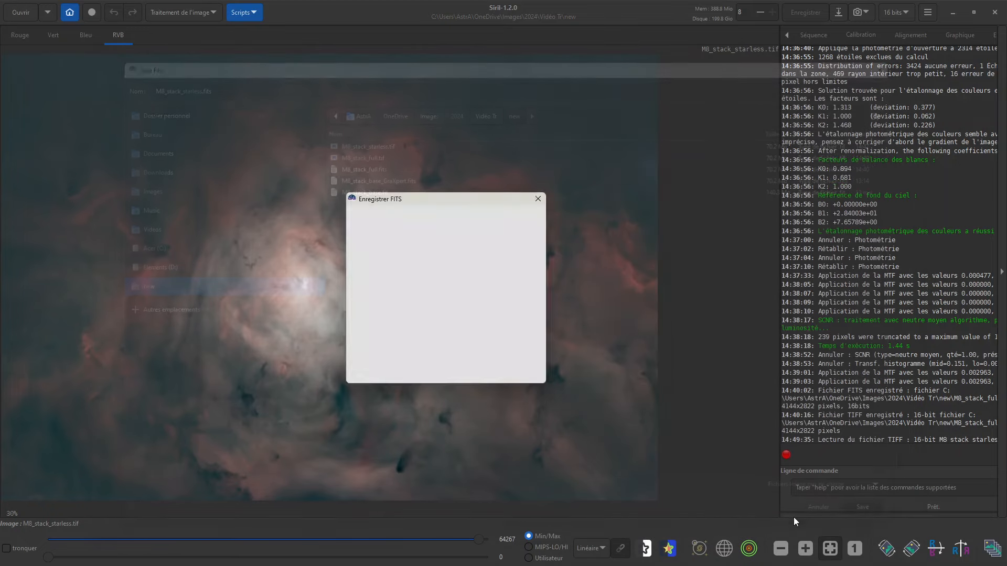
{"action": "left_click", "coordinate": [516, 371]}
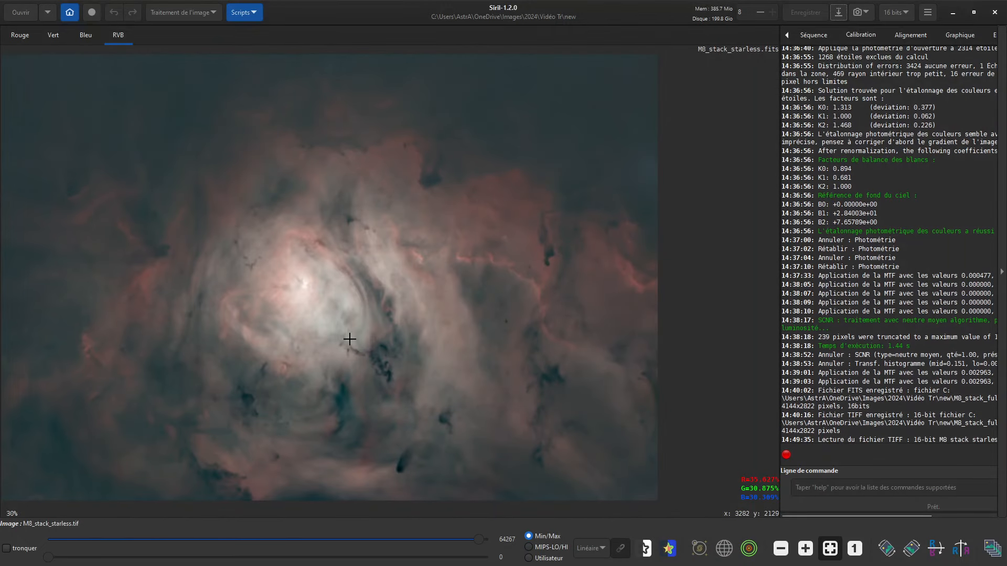
Open Pixel Math and add M8_stack_starless.fits and M8_stack_full.fits to its image list.
{"action": "left_click", "coordinate": [185, 11]}
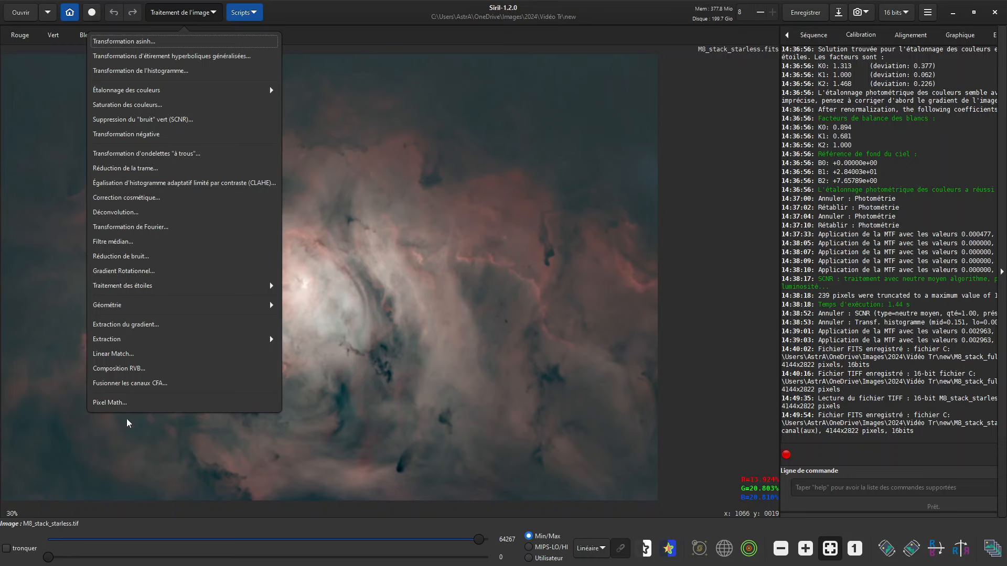
{"action": "left_click", "coordinate": [111, 403]}
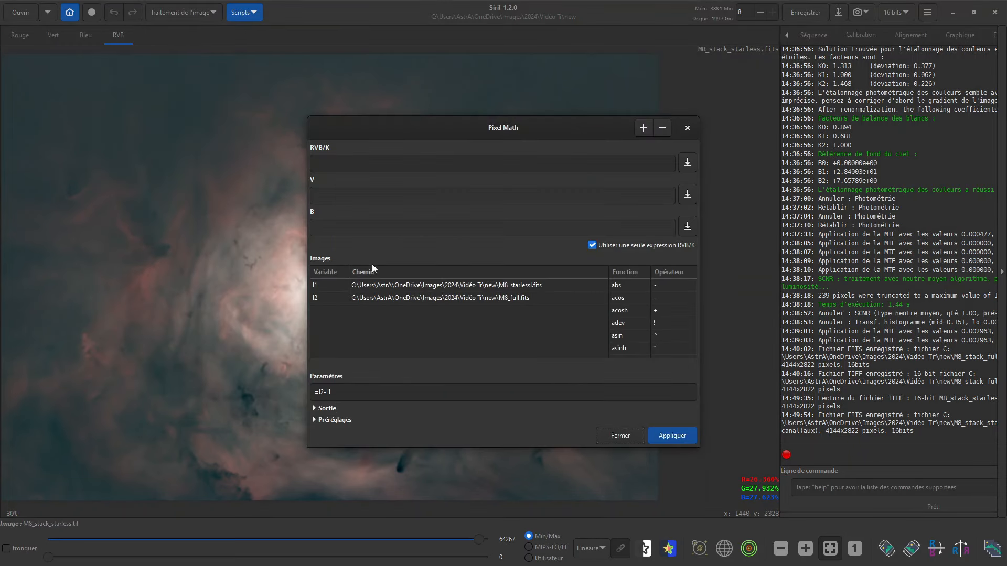
{"action": "left_click", "coordinate": [643, 128]}
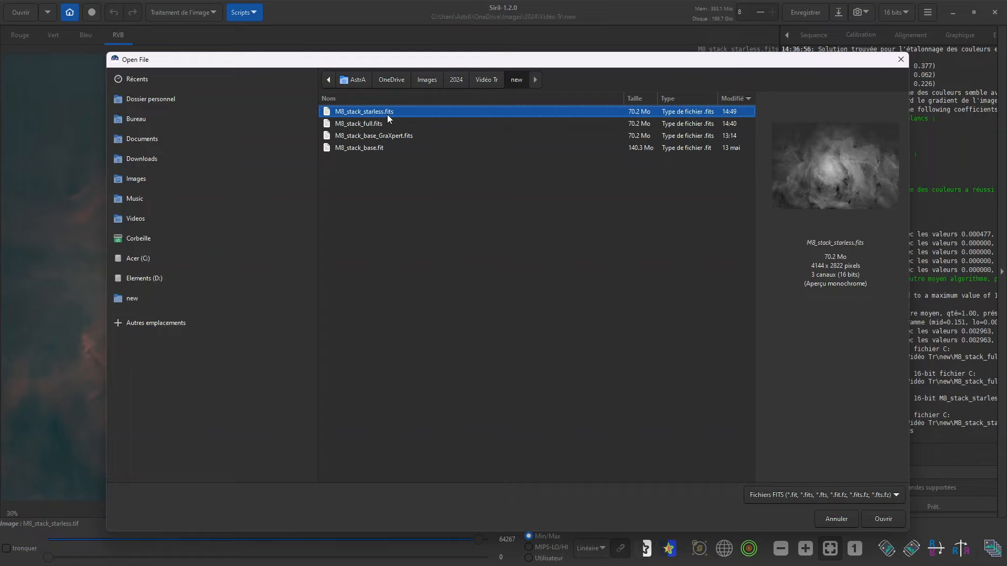
{"action": "left_click", "coordinate": [379, 125], "text": "ctrl"}
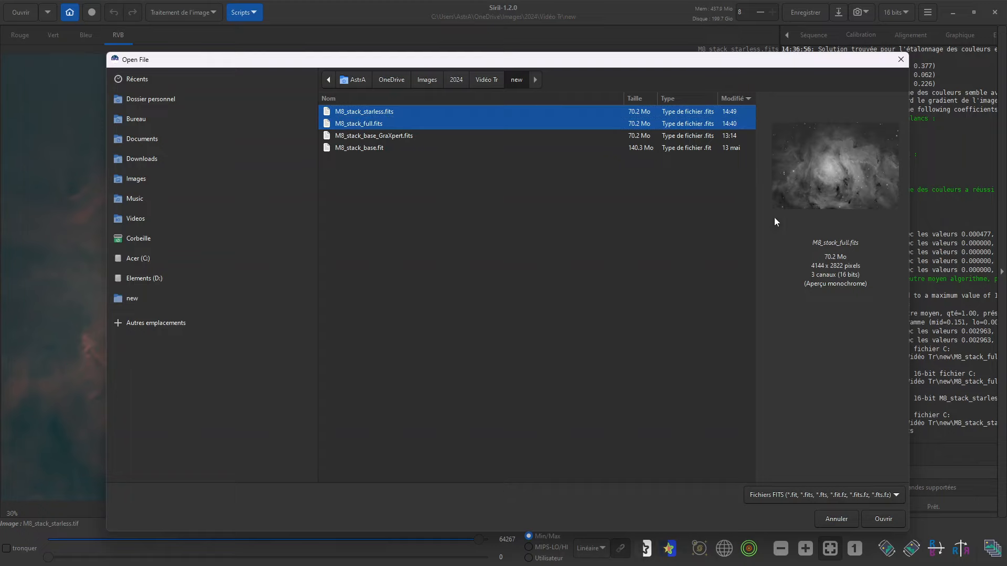
{"action": "left_click", "coordinate": [883, 517]}
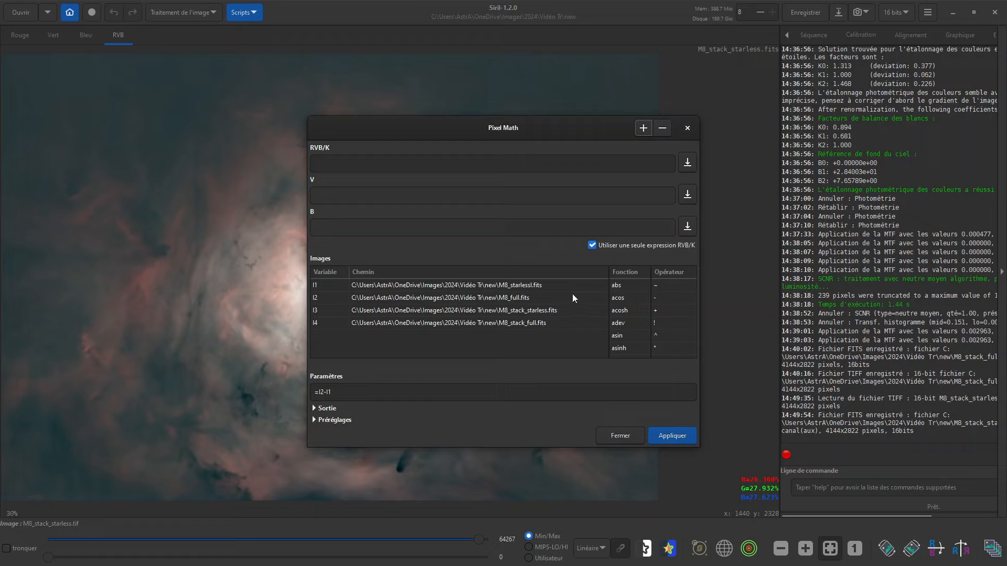
Remove all the images from the Pixel Math image list.
{"action": "left_click", "coordinate": [664, 130]}
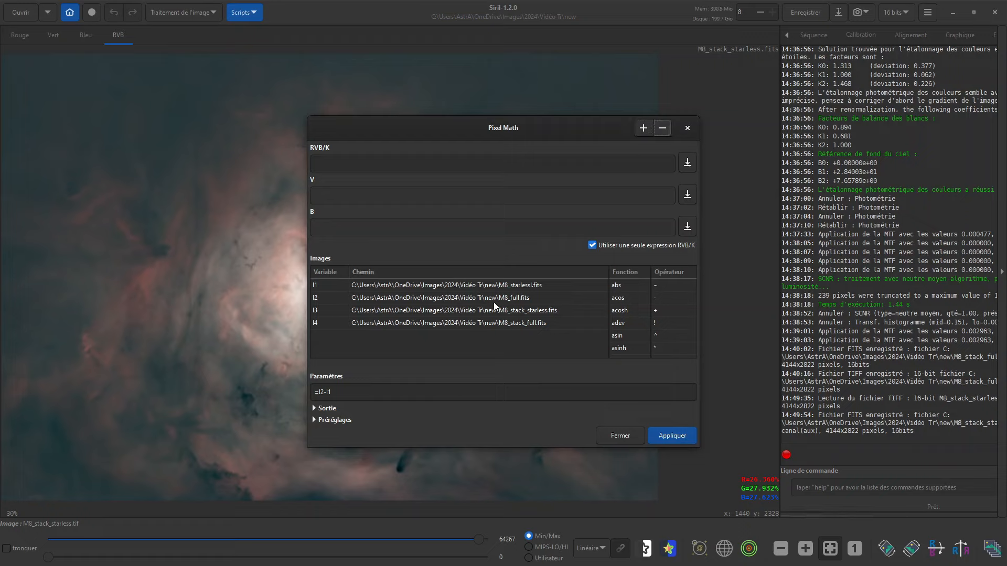
{"action": "left_click", "coordinate": [454, 288]}
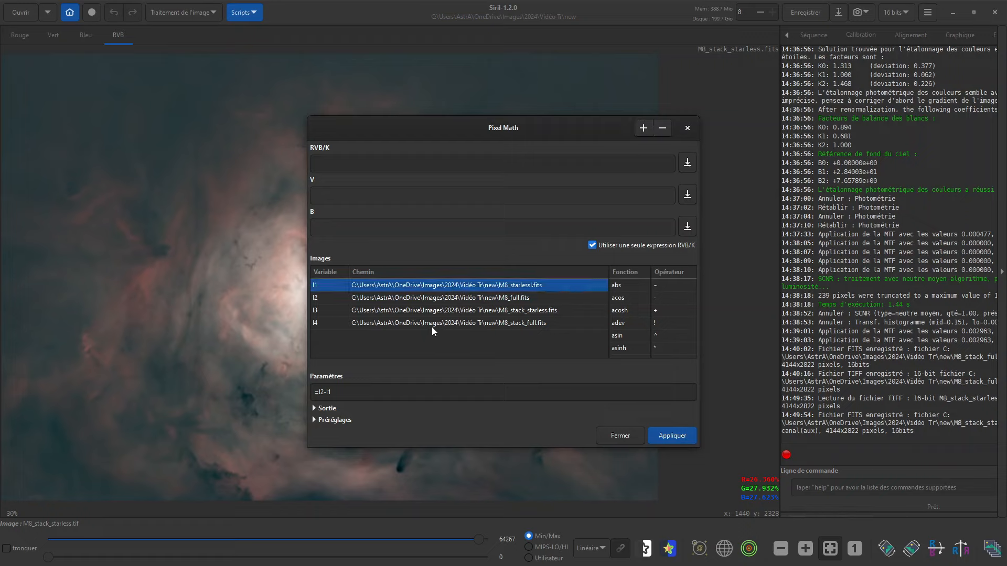
{"action": "left_click", "coordinate": [433, 327], "text": "shift"}
{"action": "left_click", "coordinate": [661, 130]}
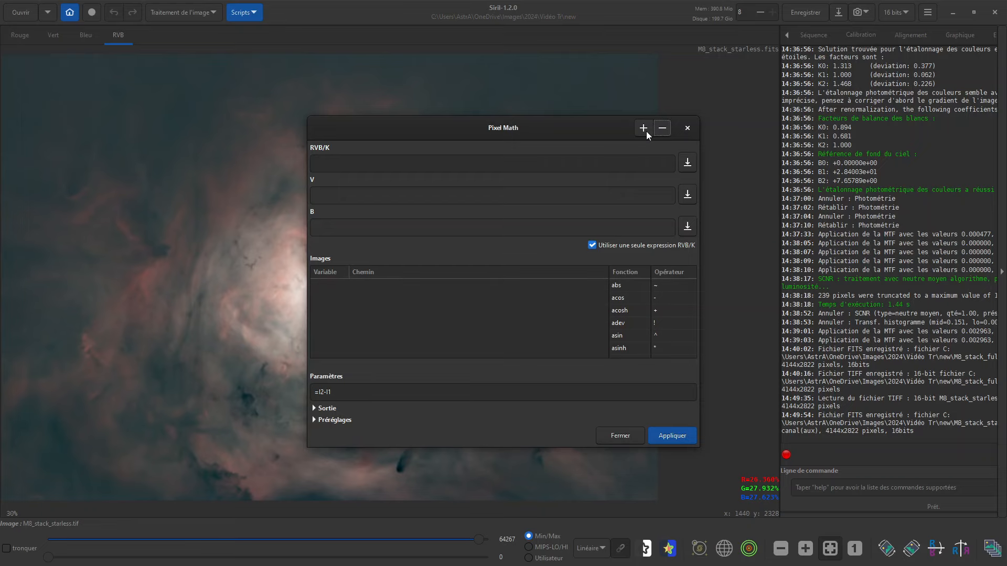
Add M8_stack_starless.fits as I1 and M8_stack_full.fits as I2, apply the =I2-I1 subtraction and close Pixel Math.
{"action": "left_click", "coordinate": [640, 130]}
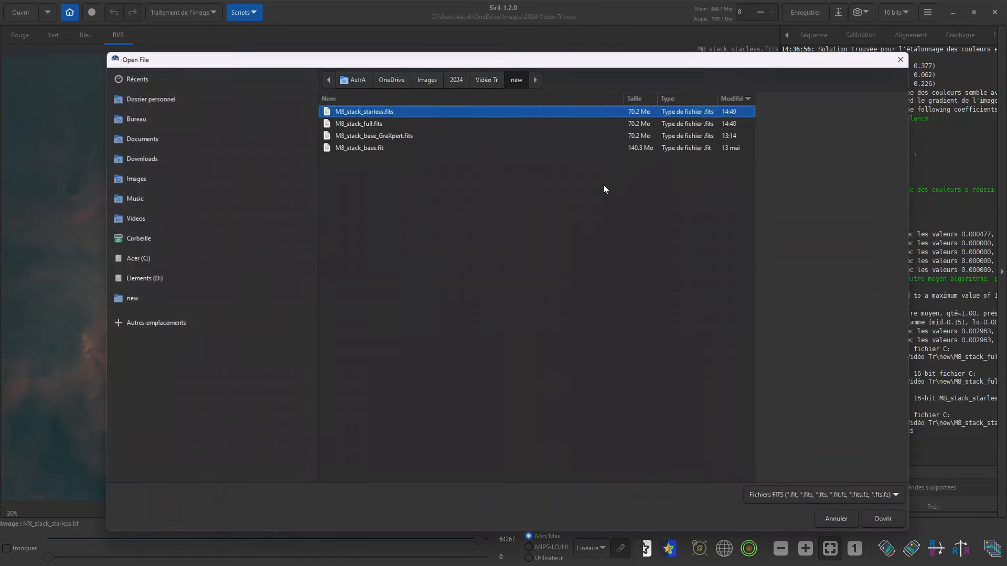
{"action": "left_click", "coordinate": [378, 123], "text": "shift"}
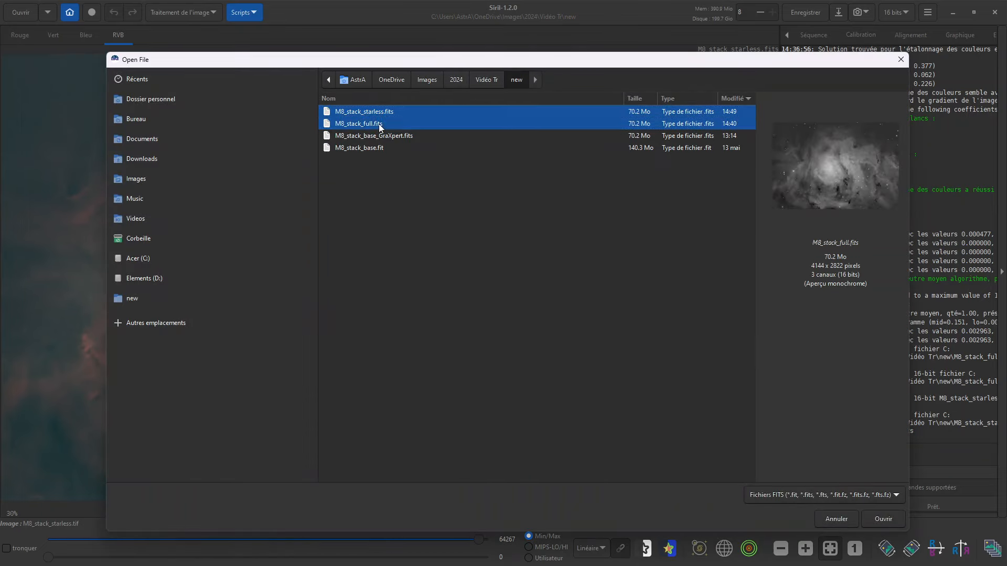
{"action": "left_click", "coordinate": [892, 518]}
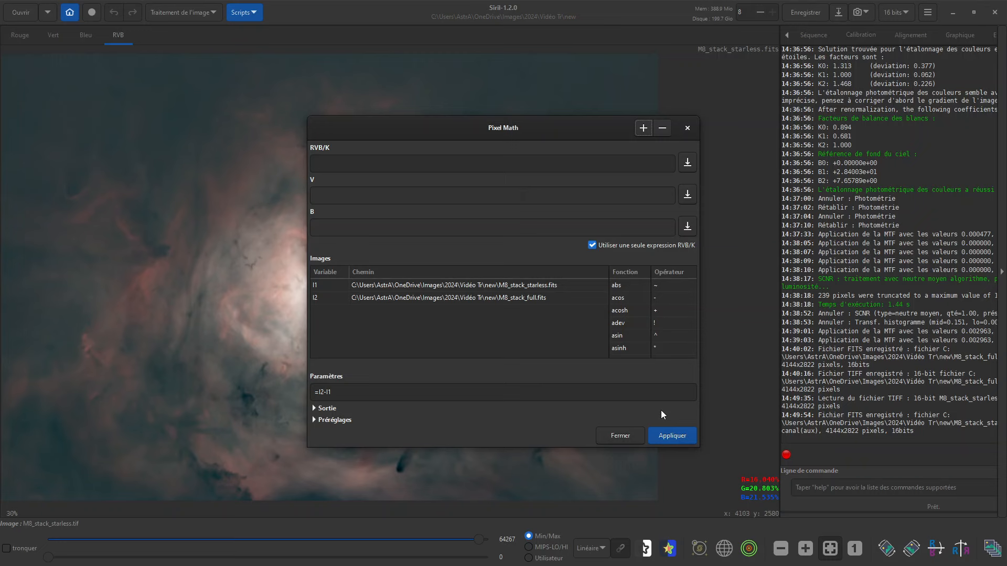
{"action": "left_click", "coordinate": [672, 436]}
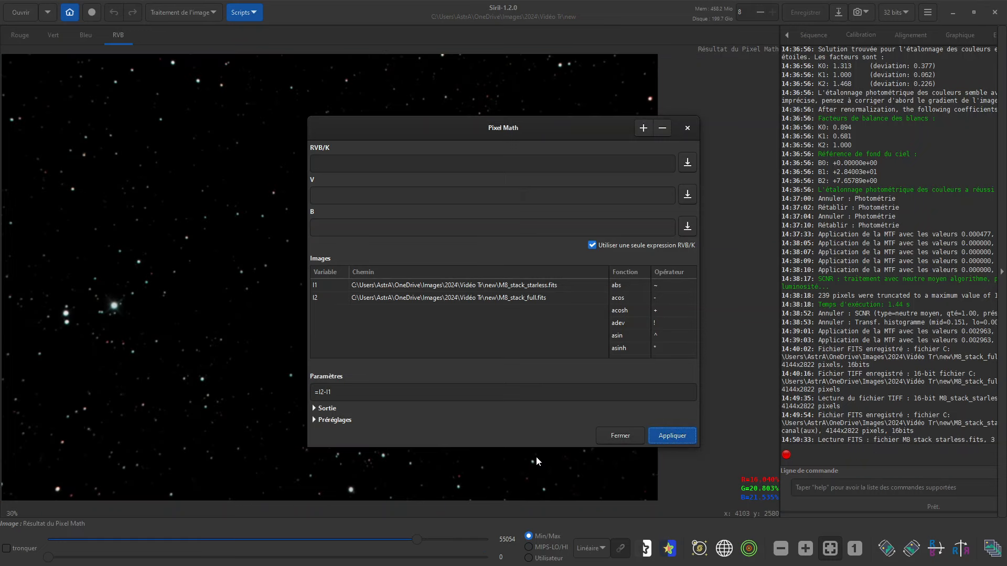
{"action": "left_click", "coordinate": [615, 435]}
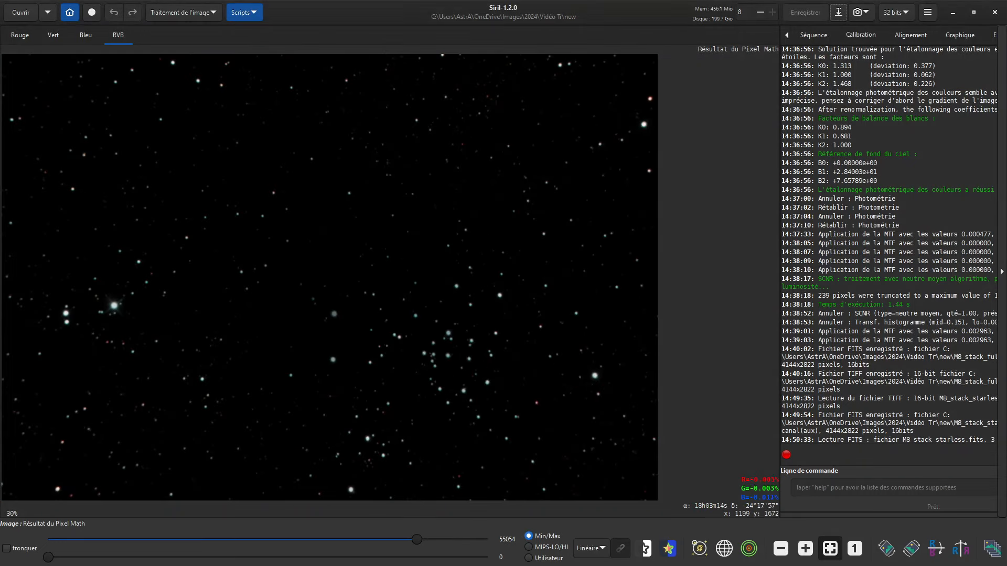
Save the Pixel Math result as the 16-bit unsigned, uncompressed TIFF M8_stars.tif and raise the upper display limit to 65535.
{"action": "left_click", "coordinate": [839, 12]}
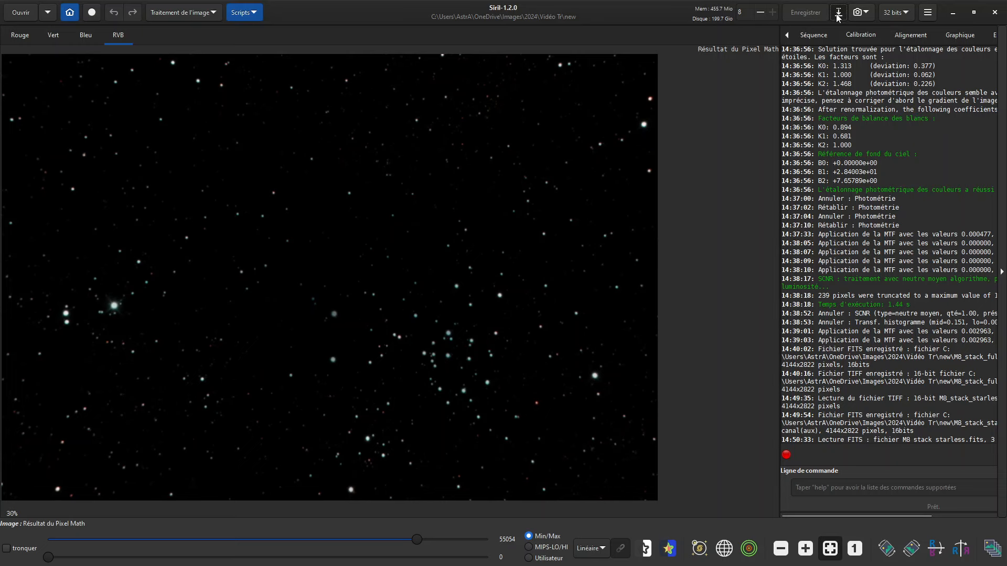
{"action": "key", "text": "ctrl+a"}
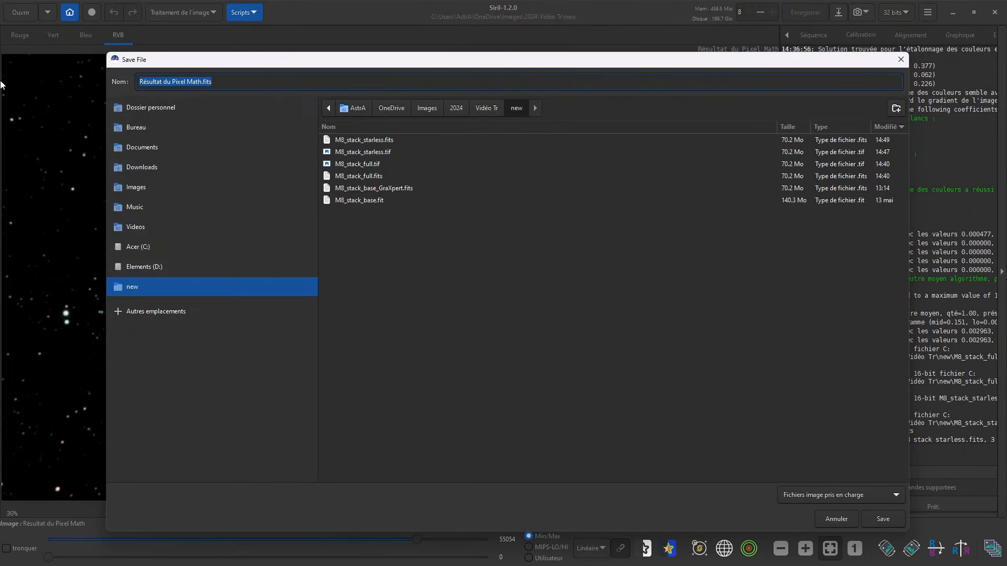
{"action": "type", "text": "M8"}
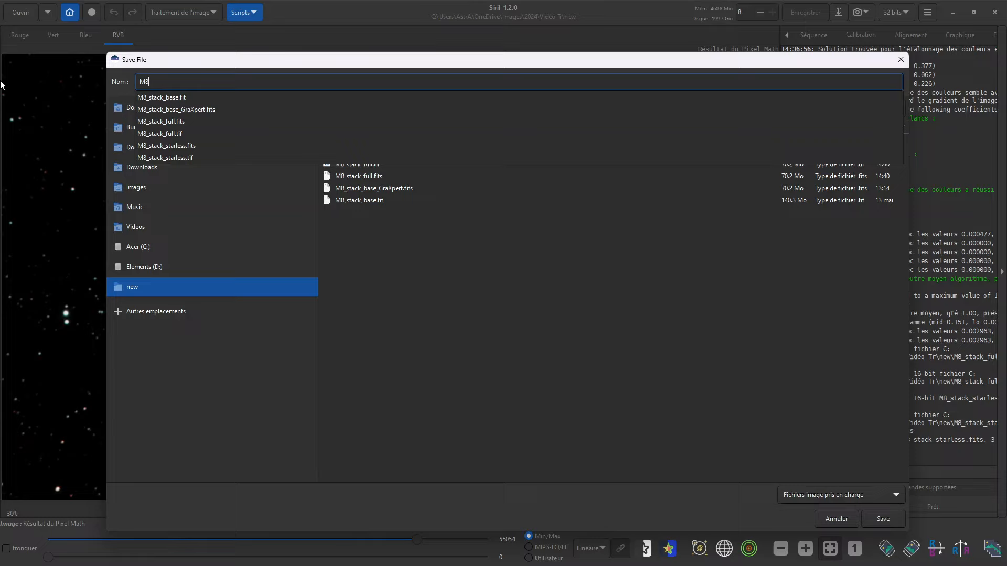
{"action": "type", "text": "_stars.tif"}
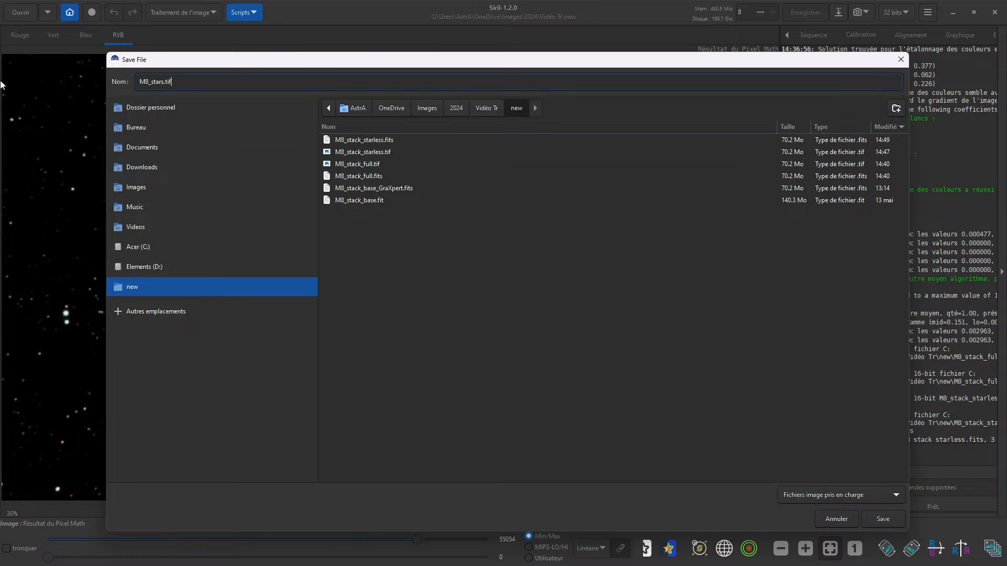
{"action": "left_click", "coordinate": [884, 519]}
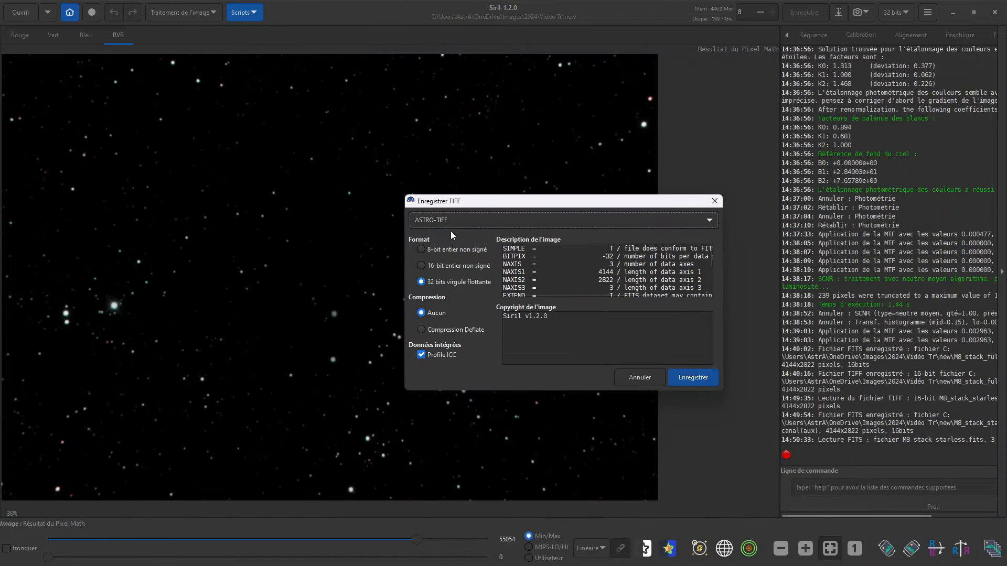
{"action": "left_click", "coordinate": [433, 266]}
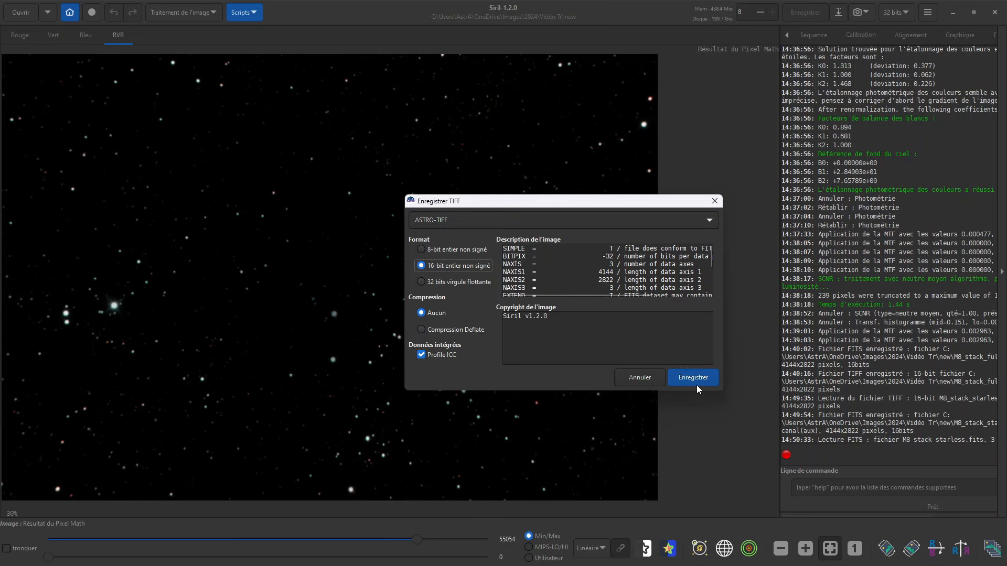
{"action": "left_click", "coordinate": [684, 378]}
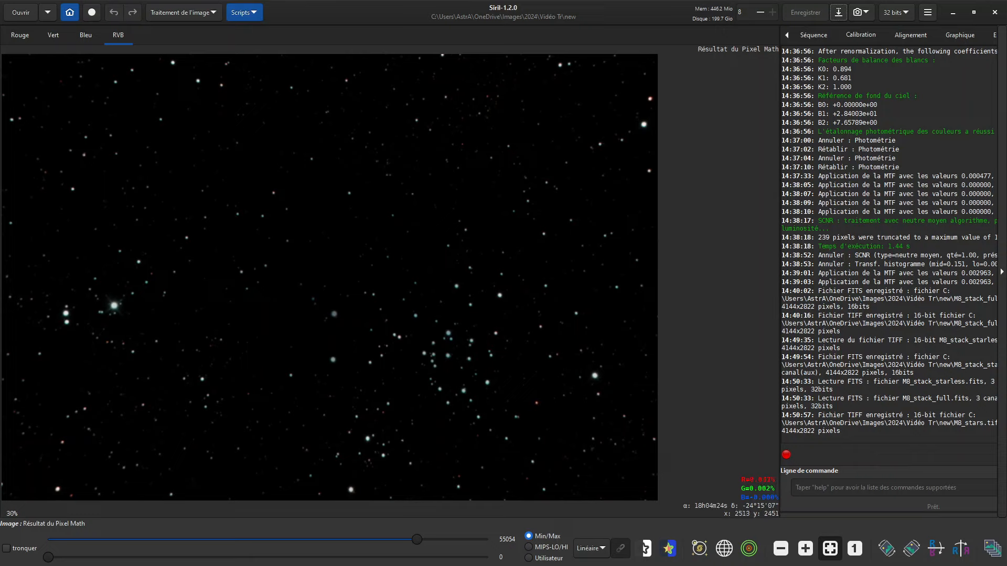
{"action": "left_click_drag", "start_coordinate": [417, 541], "coordinate": [491, 541]}
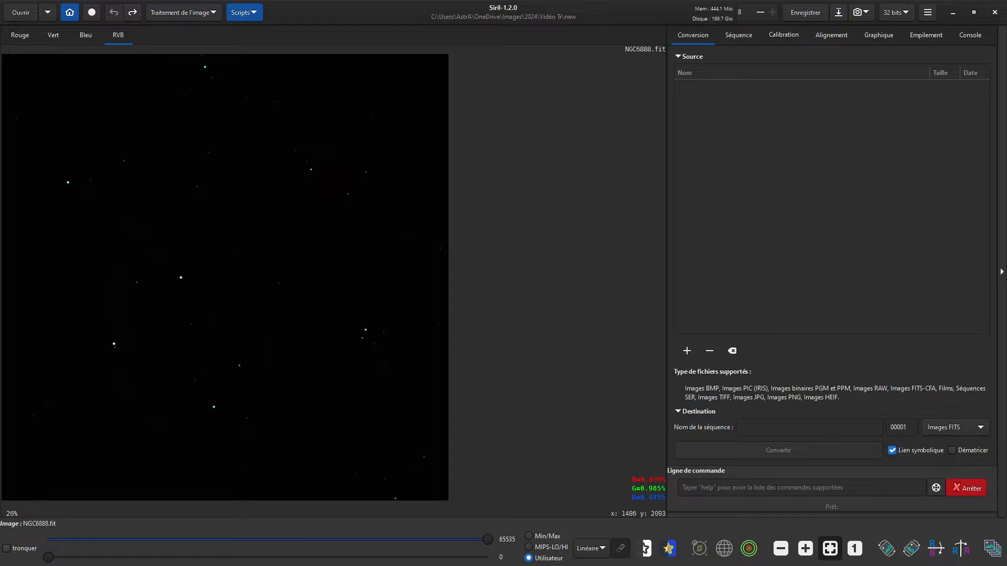
Stretch NGC6888.fit with two successive histogram transformations, using midtones 0.4234694 for the second, and return to the M8 stars image.
{"action": "left_click", "coordinate": [188, 18]}
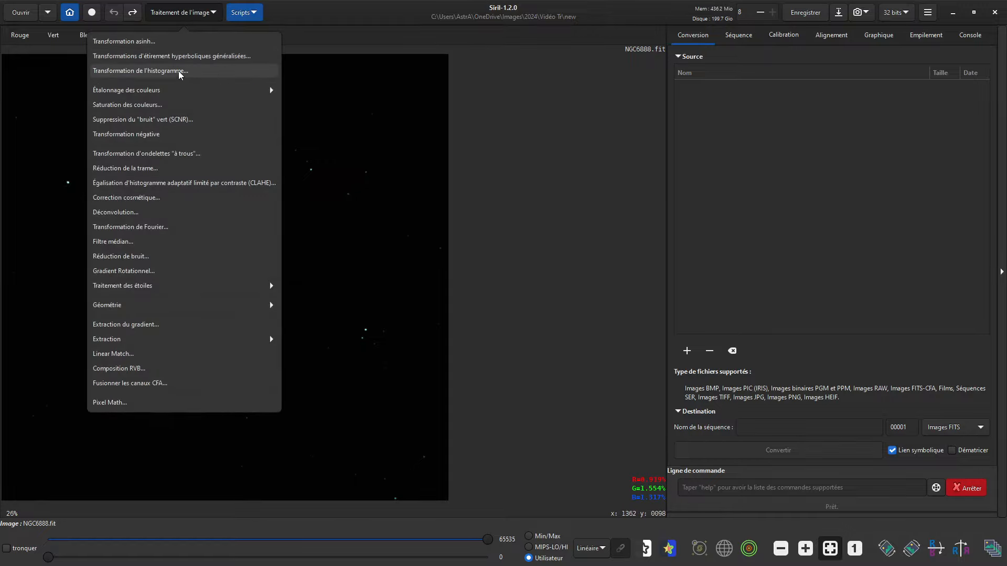
{"action": "left_click", "coordinate": [180, 74]}
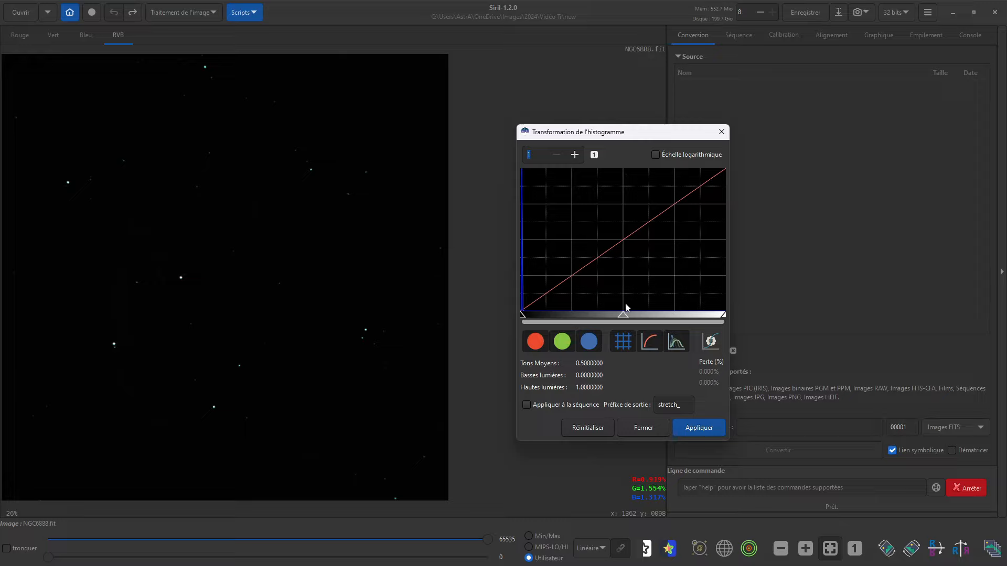
{"action": "left_click_drag", "start_coordinate": [623, 314], "coordinate": [547, 315]}
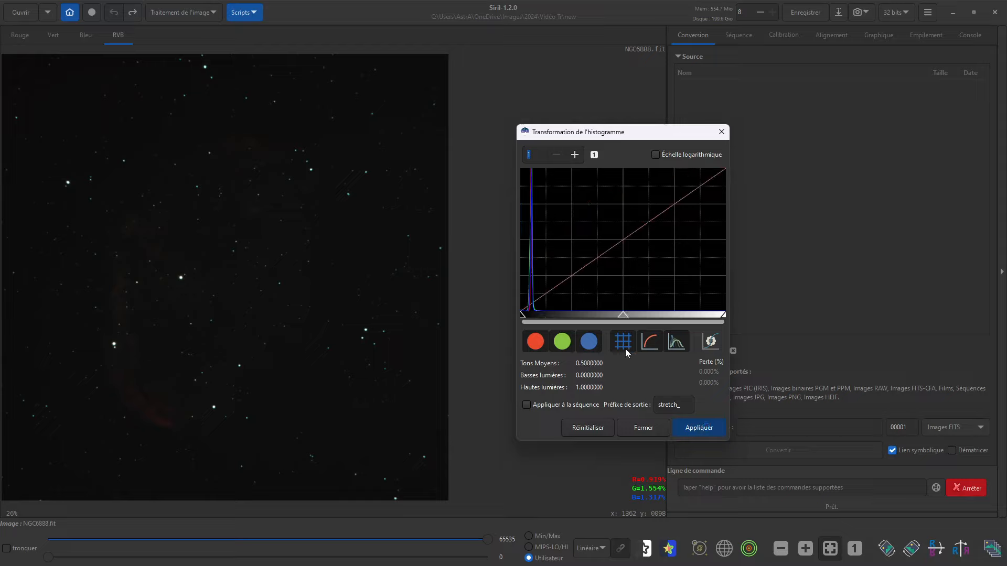
{"action": "left_click_drag", "start_coordinate": [623, 314], "coordinate": [606, 314]}
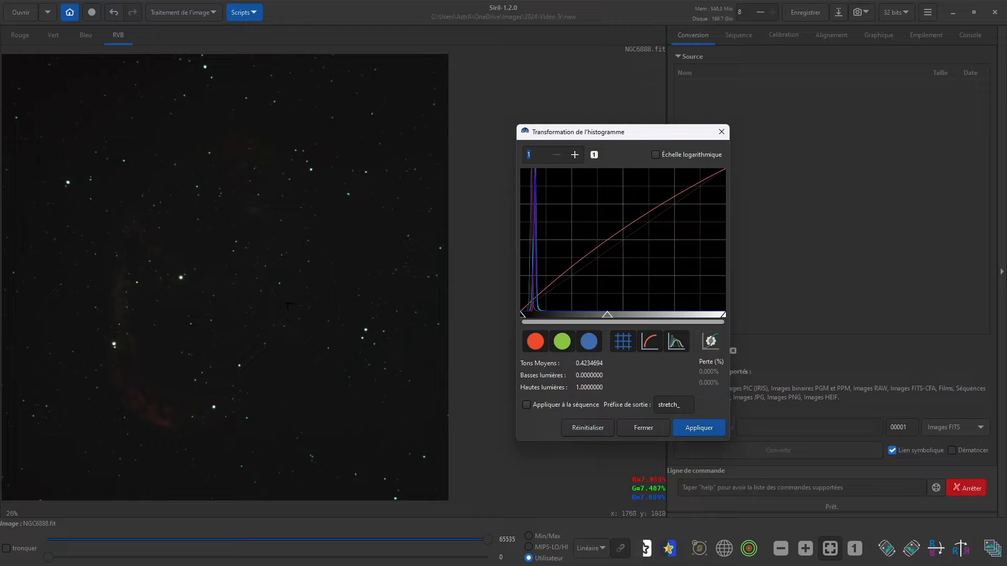
{"action": "left_click", "coordinate": [701, 428]}
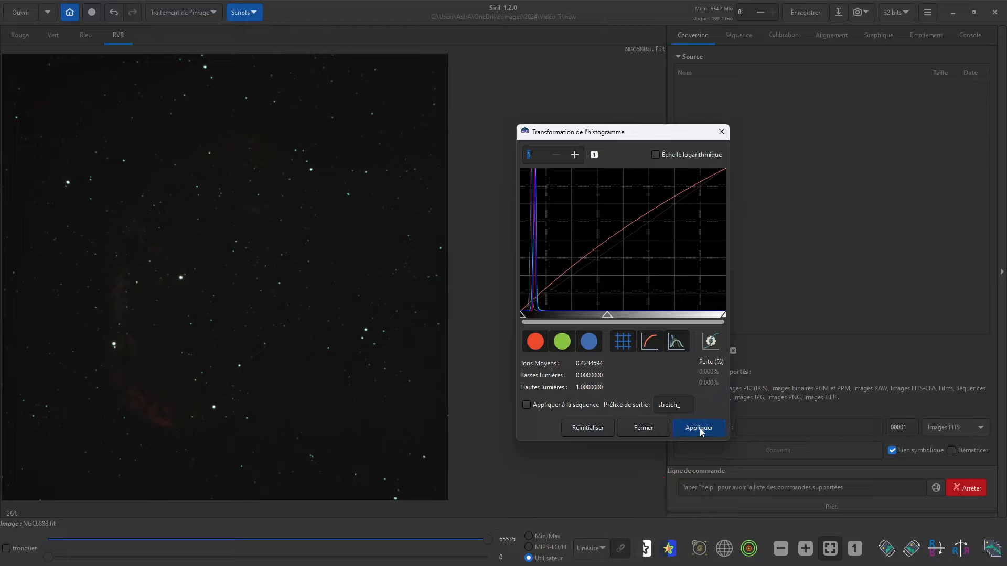
{"action": "left_click", "coordinate": [637, 426]}
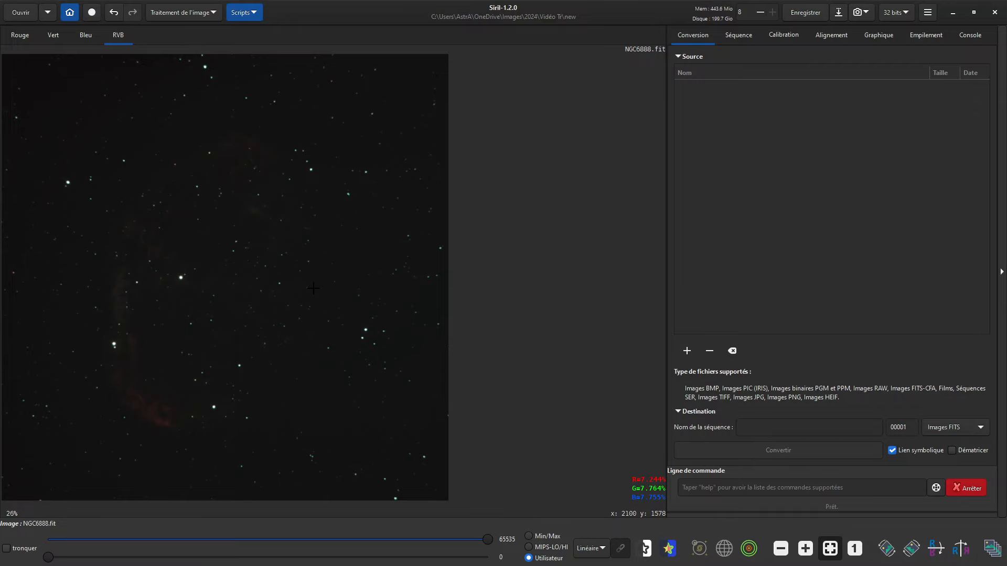
{"action": "left_click", "coordinate": [952, 14]}
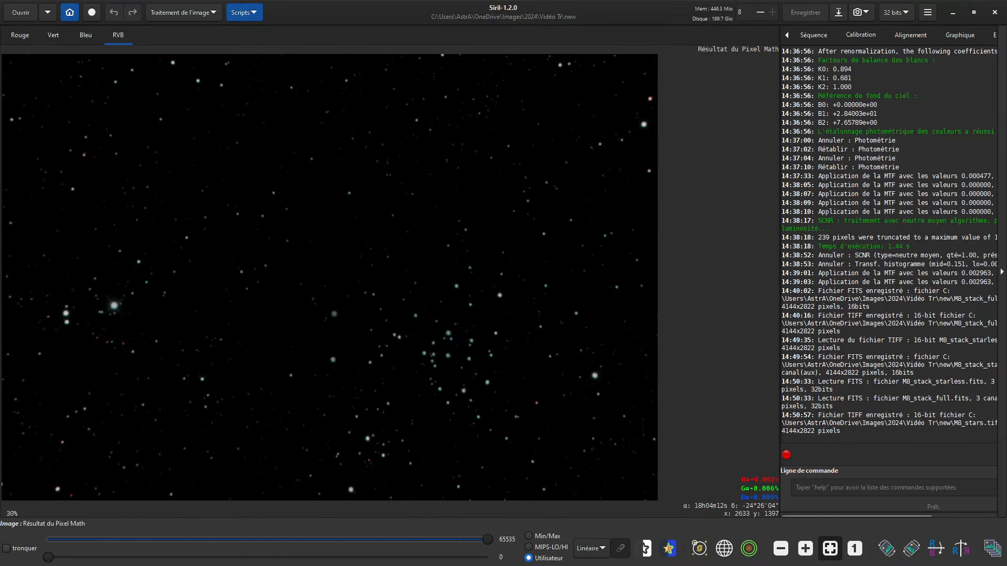
Set the stars image's display mode to Auto ajustement and open M8_stack_full.fits from the new folder.
{"action": "left_click", "coordinate": [602, 555]}
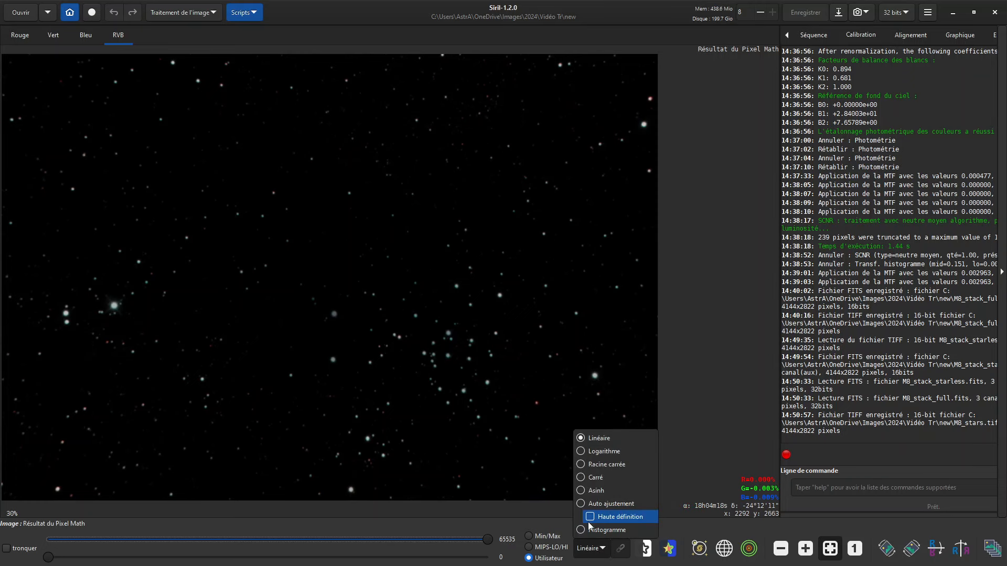
{"action": "left_click", "coordinate": [587, 504]}
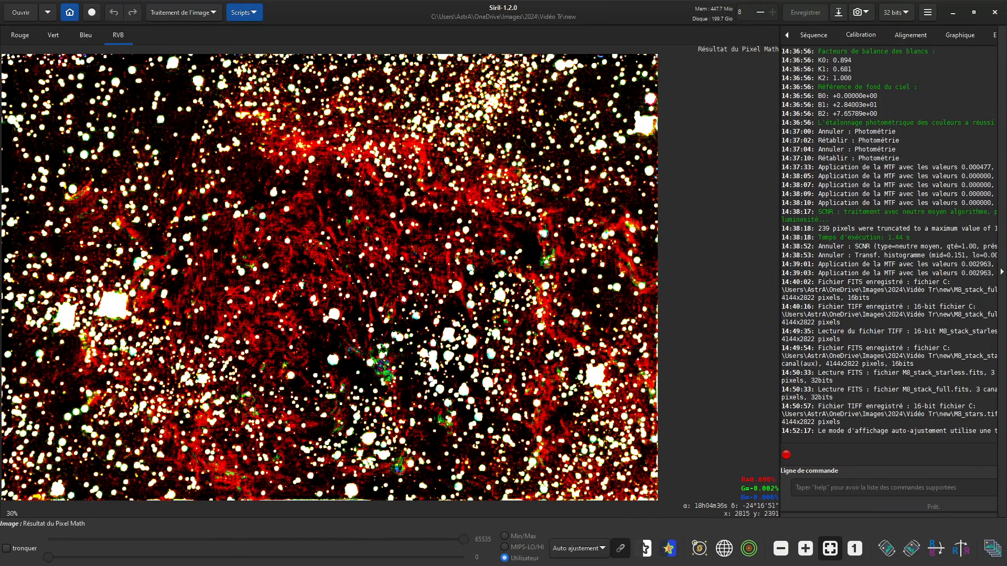
{"action": "left_click", "coordinate": [20, 11]}
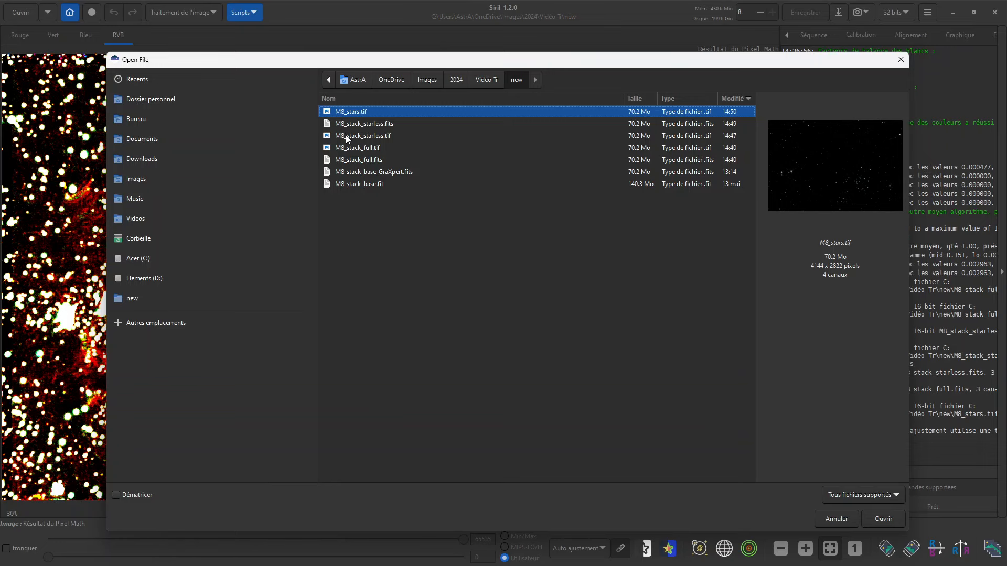
{"action": "left_click", "coordinate": [344, 159]}
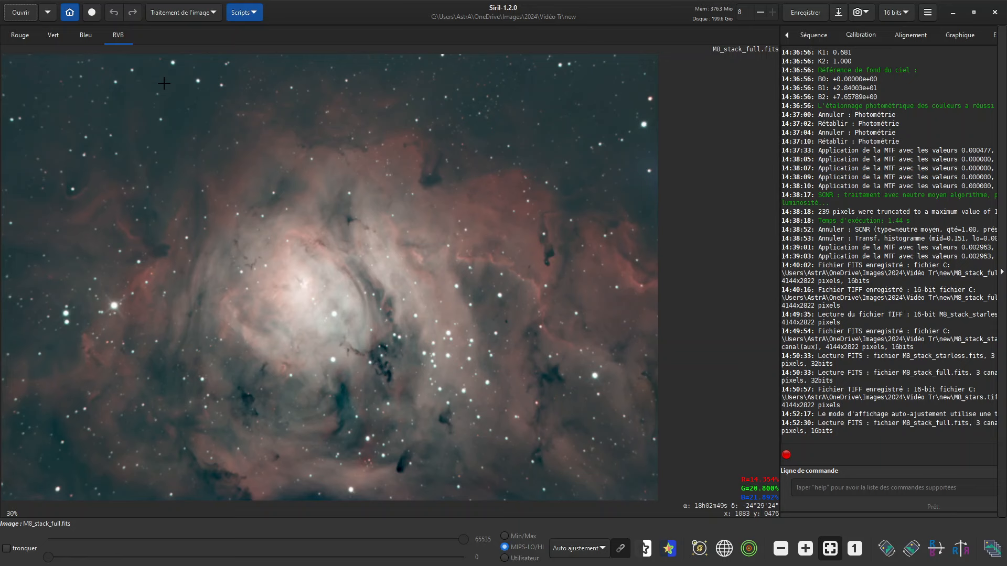
Try raising the midtones of M8_stack_full.fits to about 0.878 in the histogram transformation, and close it without applying.
{"action": "left_click", "coordinate": [174, 16]}
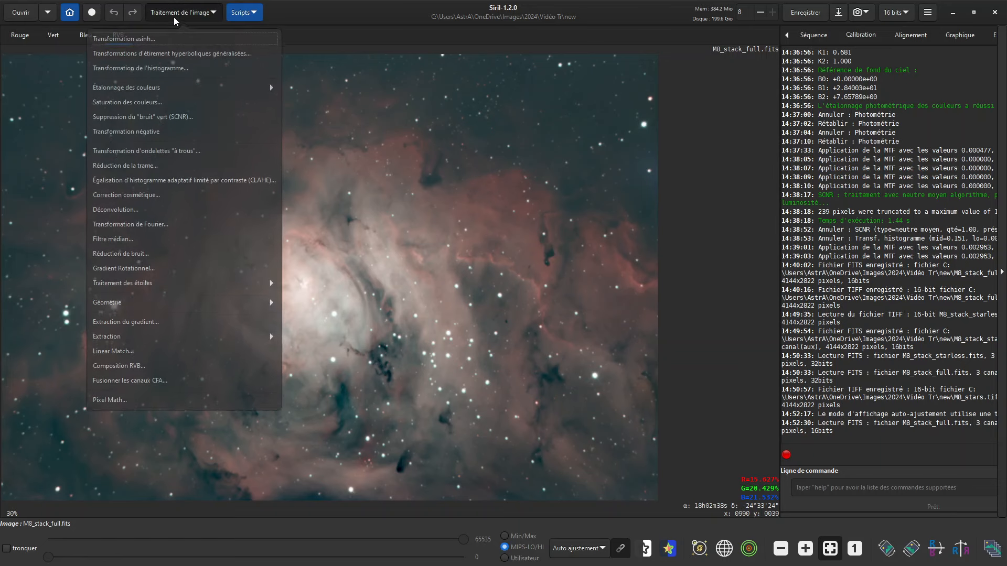
{"action": "left_click", "coordinate": [168, 73]}
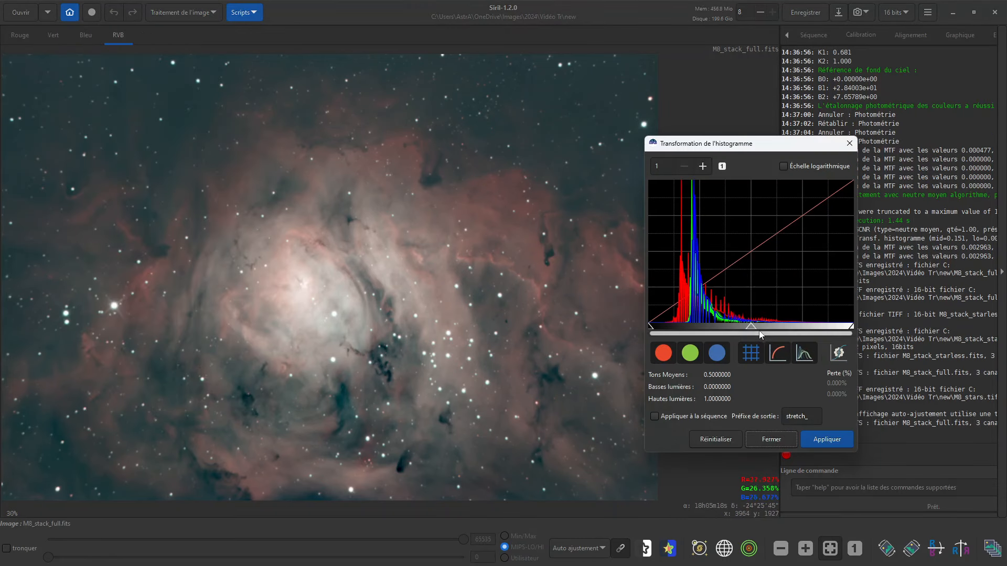
{"action": "left_click_drag", "start_coordinate": [751, 327], "coordinate": [806, 326]}
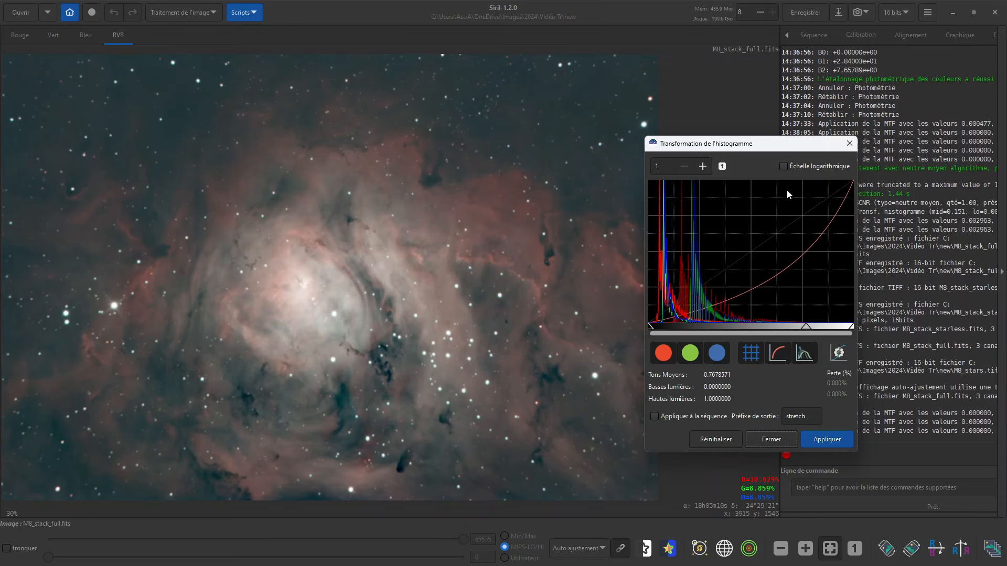
{"action": "left_click_drag", "start_coordinate": [781, 147], "coordinate": [591, 175]}
{"action": "left_click_drag", "start_coordinate": [668, 217], "coordinate": [867, 218]}
{"action": "left_click_drag", "start_coordinate": [772, 358], "coordinate": [814, 357]}
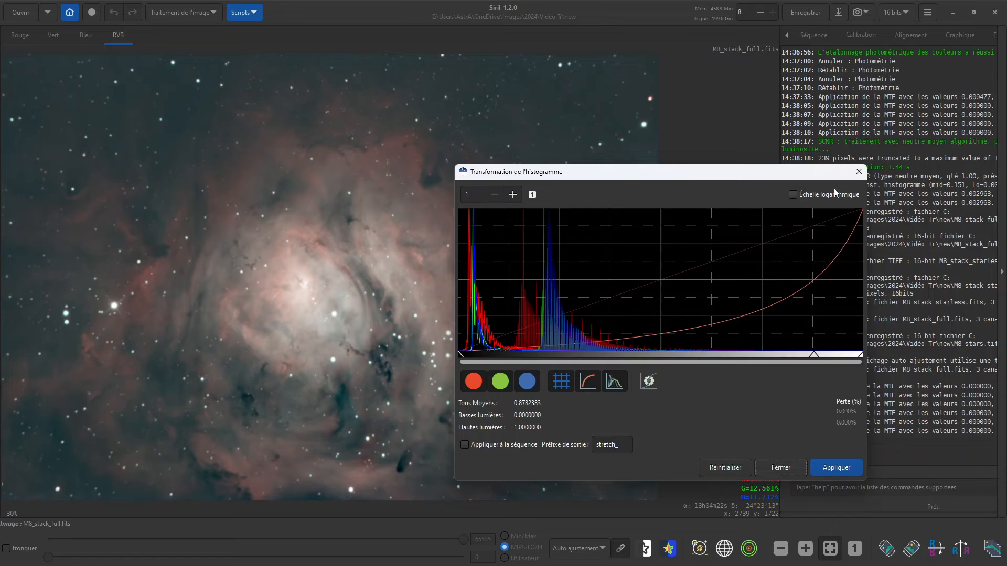
{"action": "left_click", "coordinate": [859, 172]}
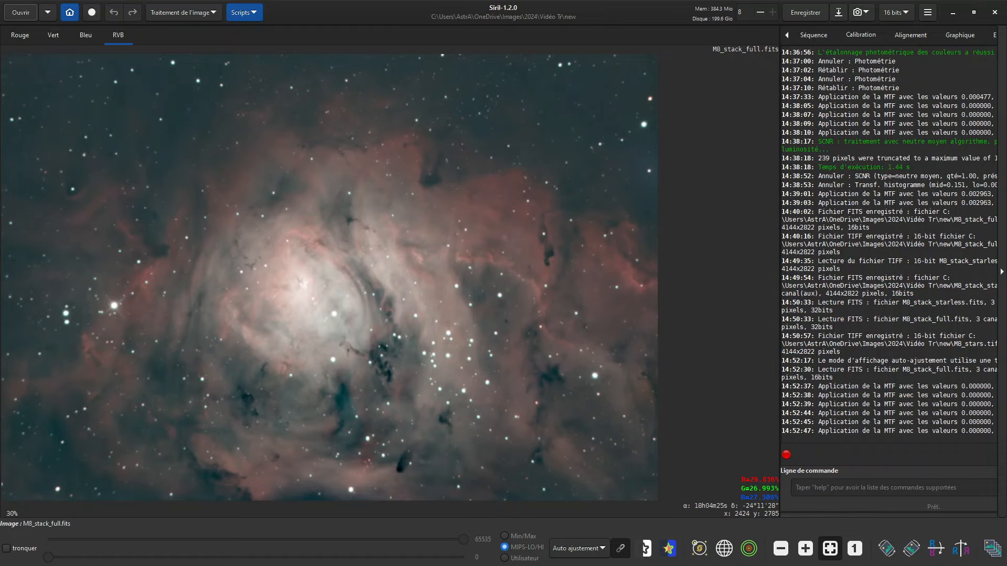
Open the M8_stack_full, M8_stack_starless and M8_stars TIFF files from the new folder in GIMP, keeping their embedded Siril colour profiles.
{"action": "key", "text": "alt+Tab"}
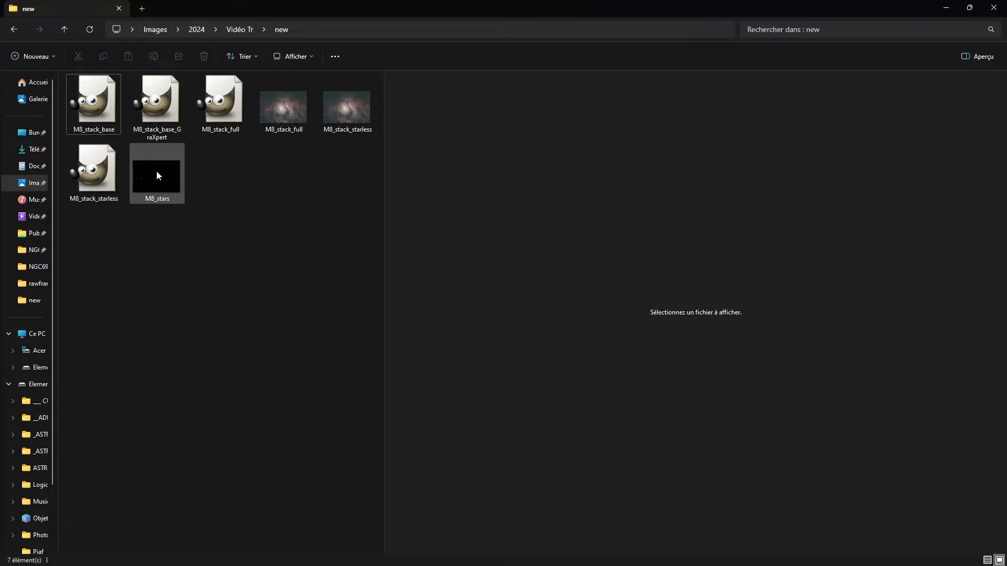
{"action": "left_click", "coordinate": [282, 122]}
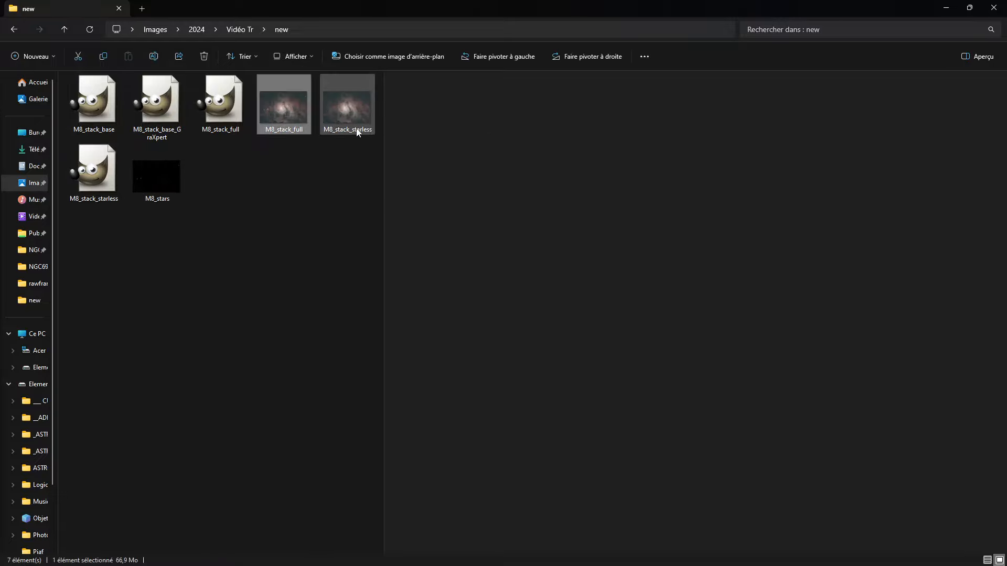
{"action": "left_click", "coordinate": [363, 113], "text": "ctrl"}
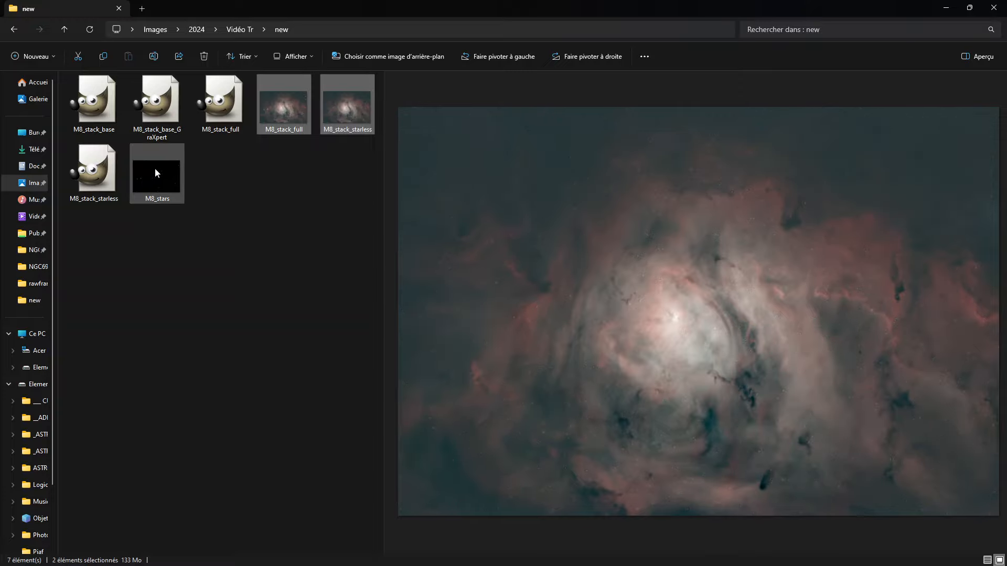
{"action": "left_click", "coordinate": [156, 168], "text": "ctrl"}
{"action": "right_click", "coordinate": [156, 175]}
{"action": "left_click", "coordinate": [184, 211]}
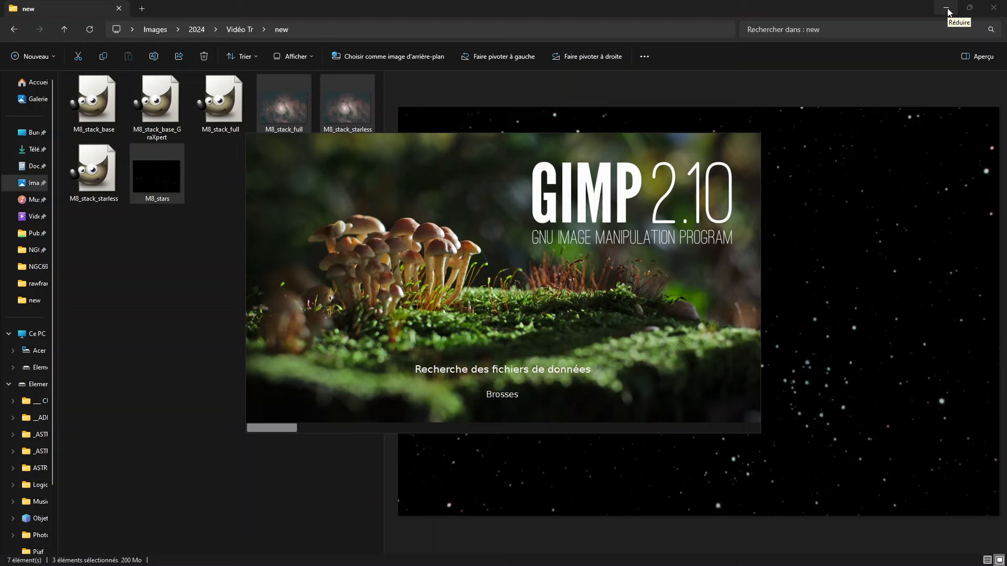
{"action": "left_click", "coordinate": [947, 9]}
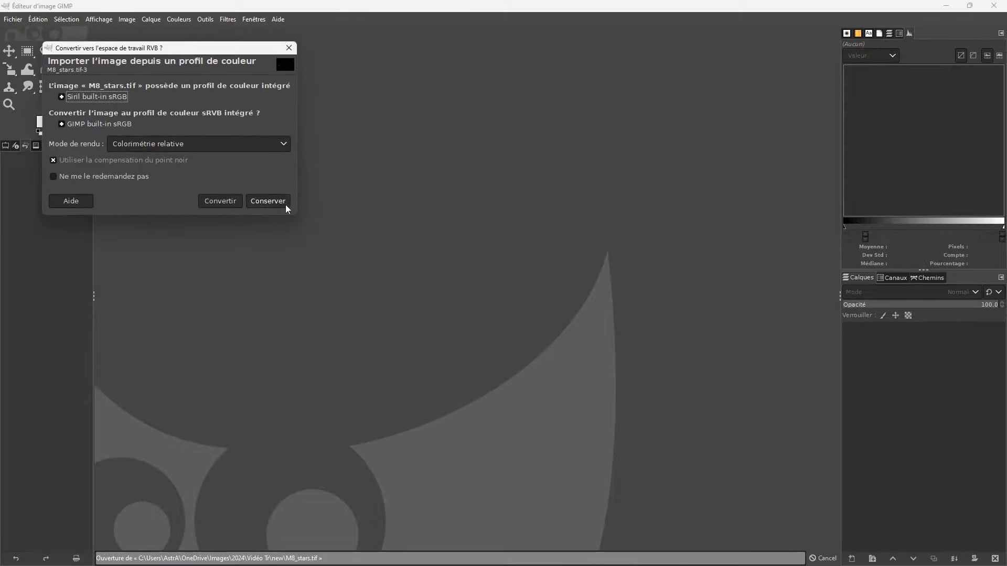
{"action": "left_click", "coordinate": [267, 201]}
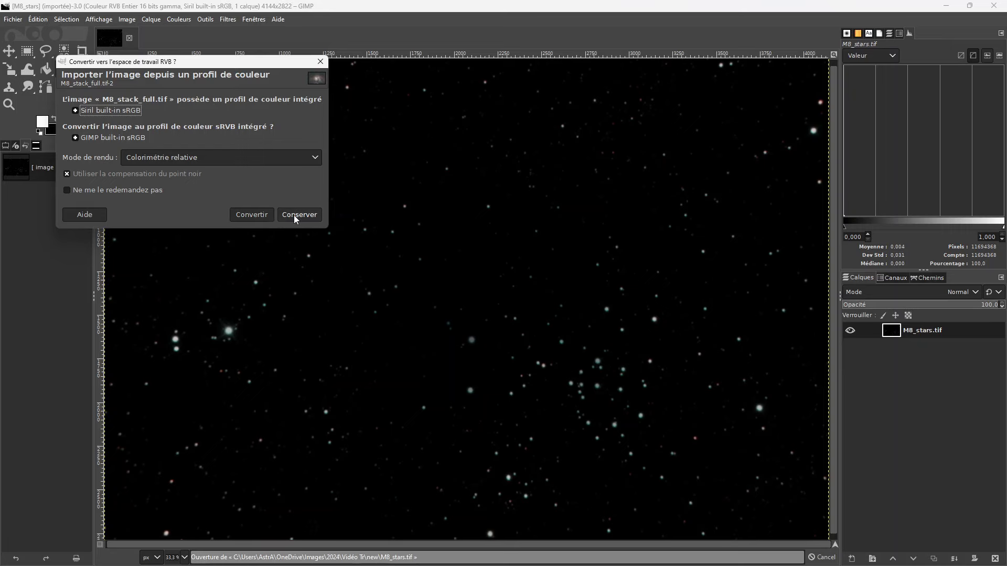
{"action": "left_click", "coordinate": [296, 216]}
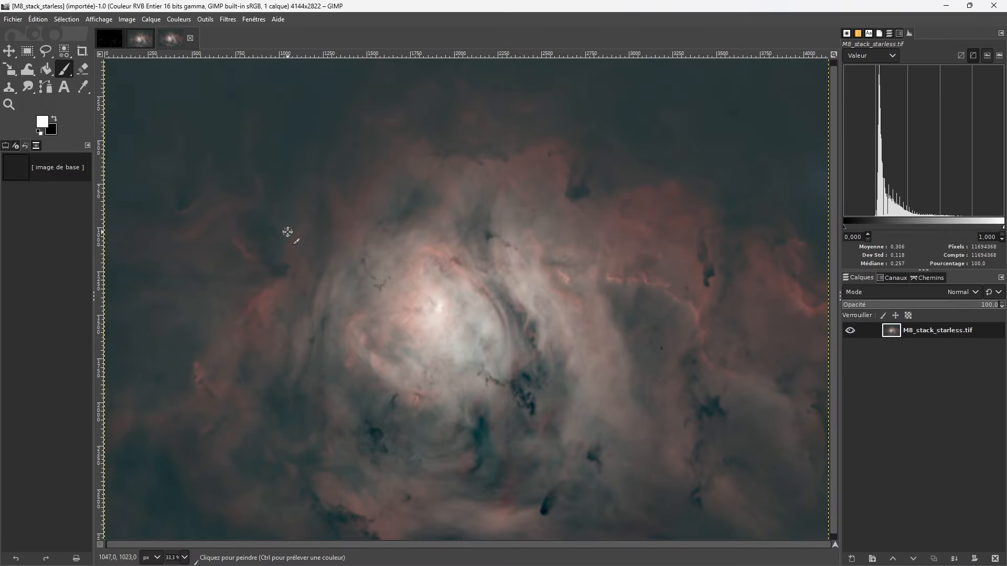
Copy the M8_stack_starless layer and paste it into the M8_stack_full image as a new layer.
{"action": "left_click", "coordinate": [142, 42]}
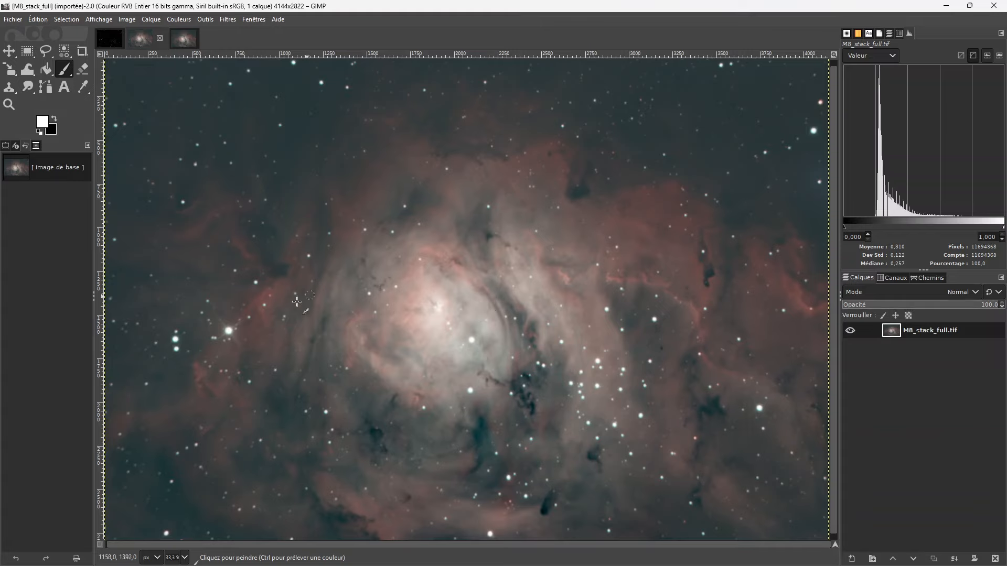
{"action": "left_click", "coordinate": [182, 38]}
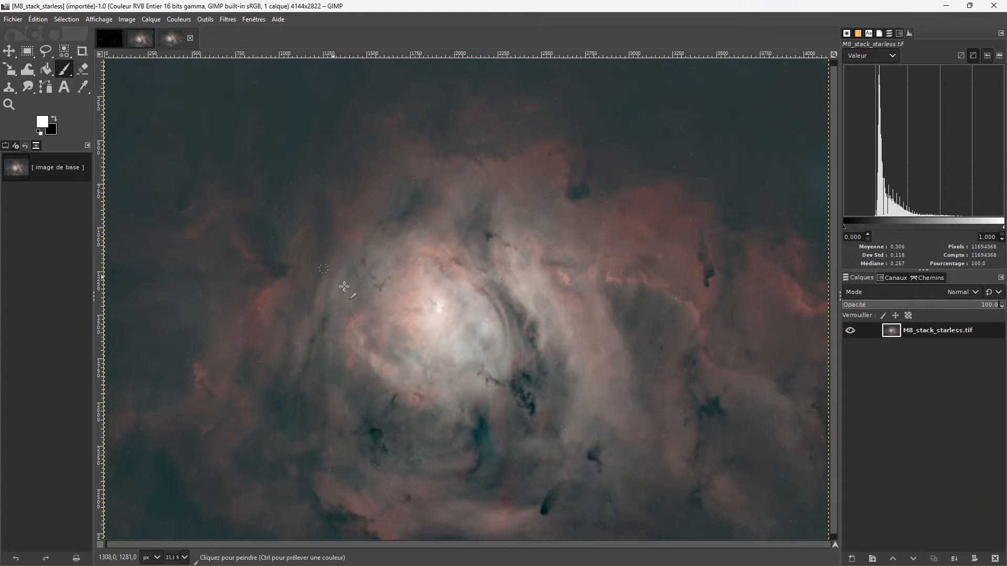
{"action": "right_click", "coordinate": [895, 332]}
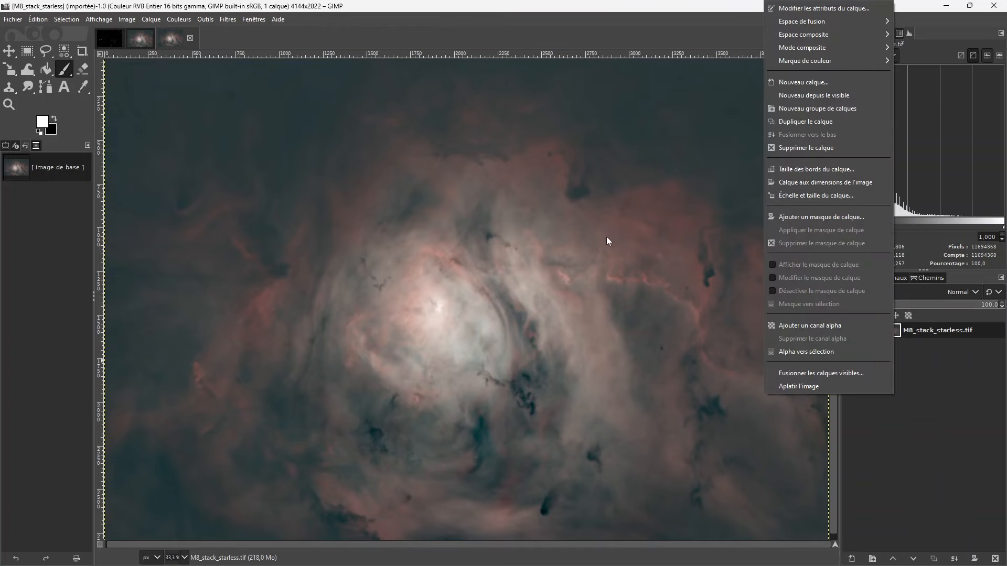
{"action": "left_click", "coordinate": [39, 19]}
{"action": "left_click", "coordinate": [39, 19]}
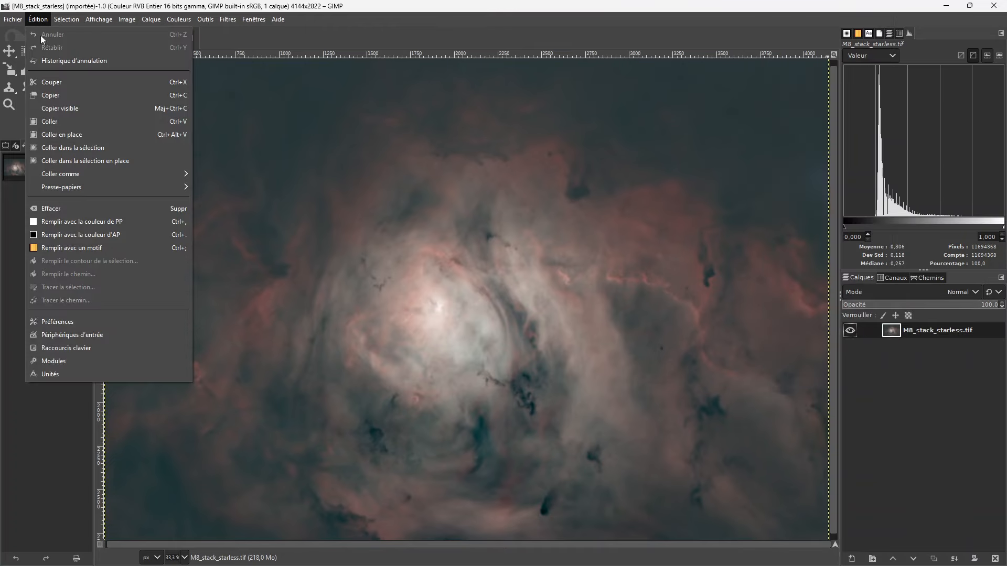
{"action": "left_click", "coordinate": [46, 95]}
{"action": "left_click", "coordinate": [140, 40]}
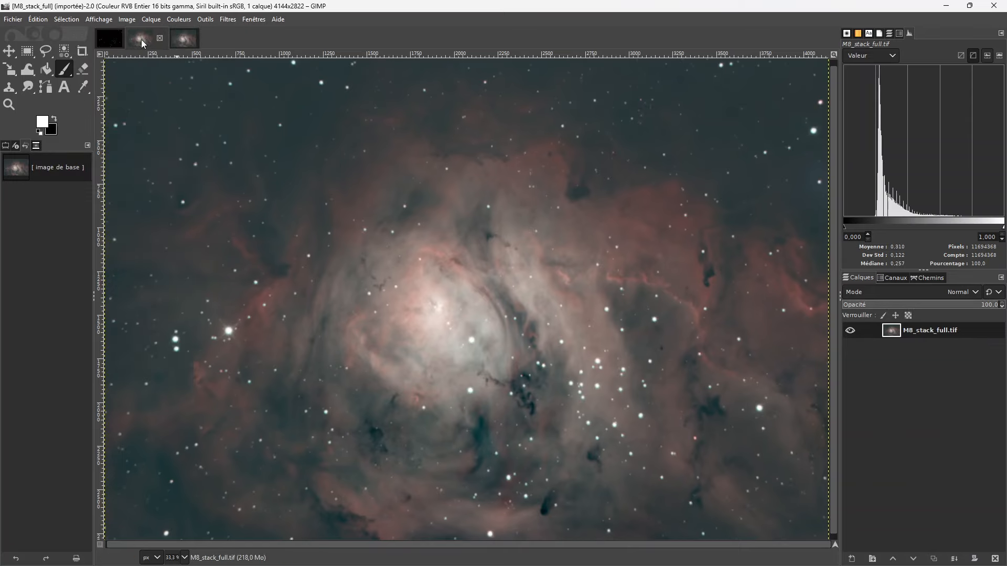
{"action": "left_click", "coordinate": [42, 21]}
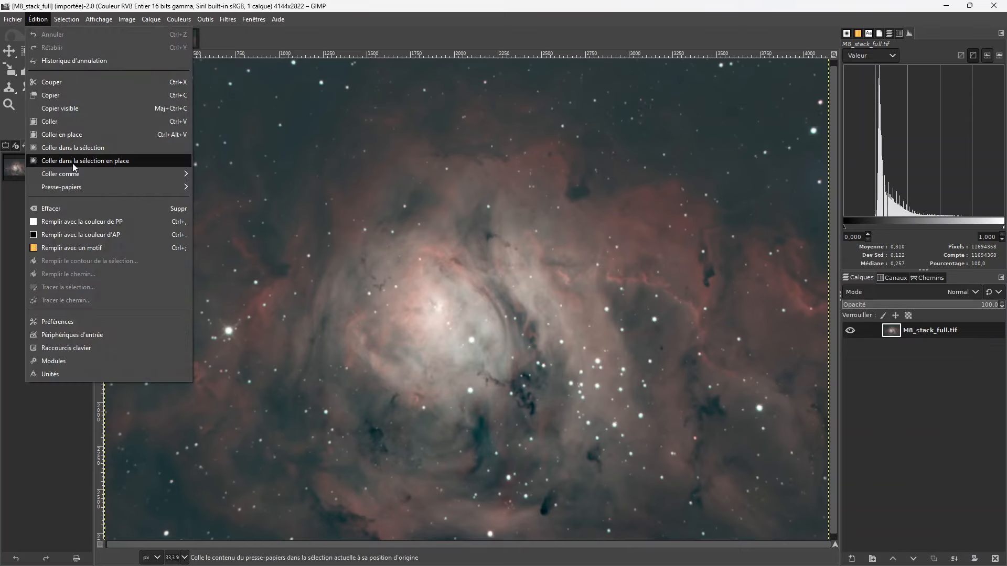
{"action": "mouse_move", "coordinate": [74, 175]}
{"action": "left_click", "coordinate": [210, 170]}
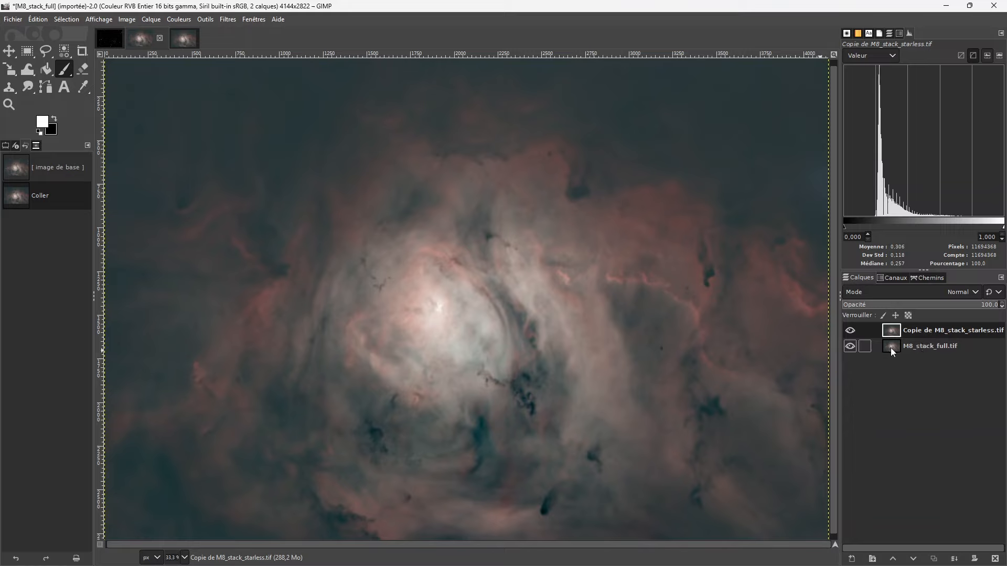
Set the blend mode of the pasted starless layer to Soustraction.
{"action": "left_click", "coordinate": [962, 292]}
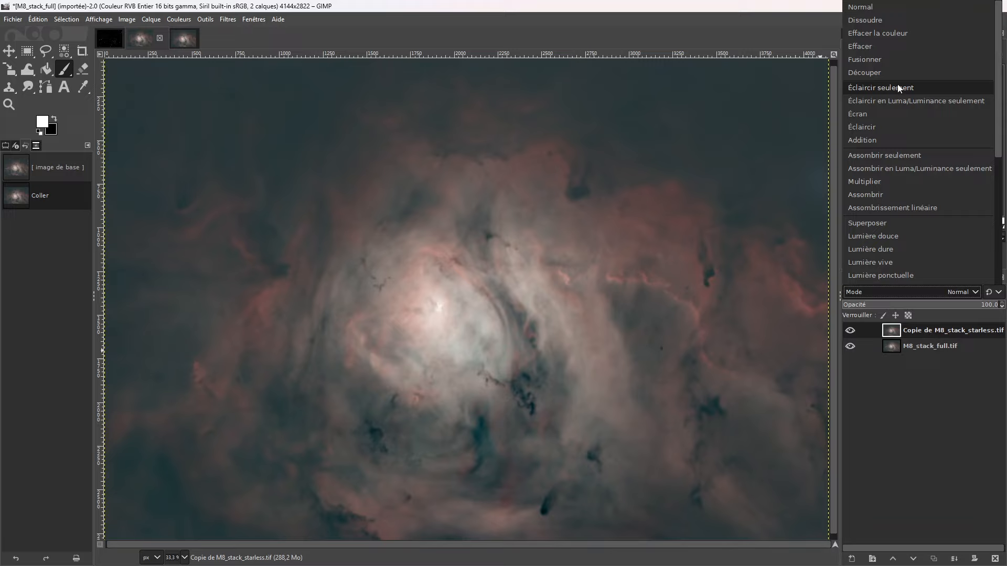
{"action": "scroll", "coordinate": [900, 97], "scroll_direction": "down", "scroll_amount": 3}
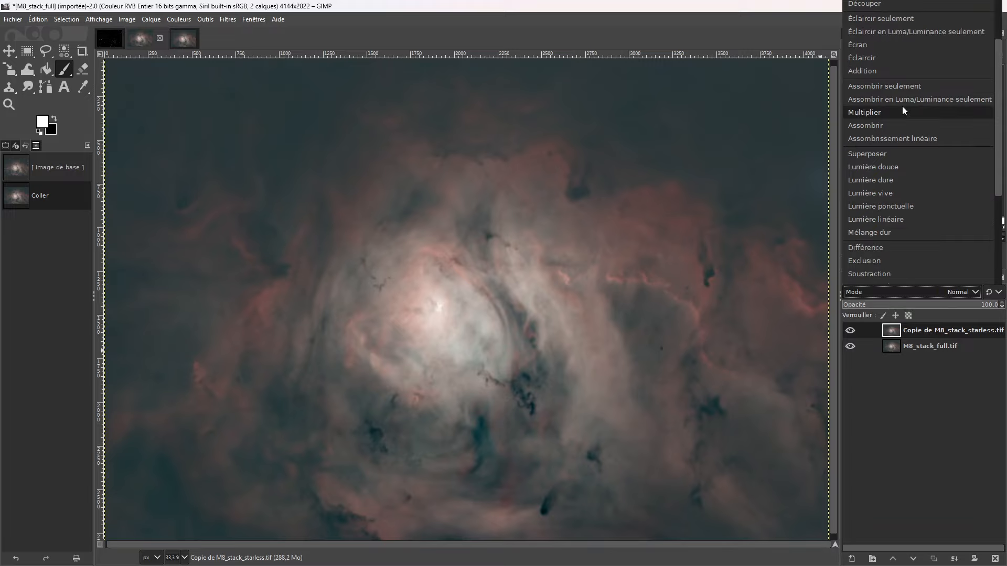
{"action": "left_click", "coordinate": [881, 273]}
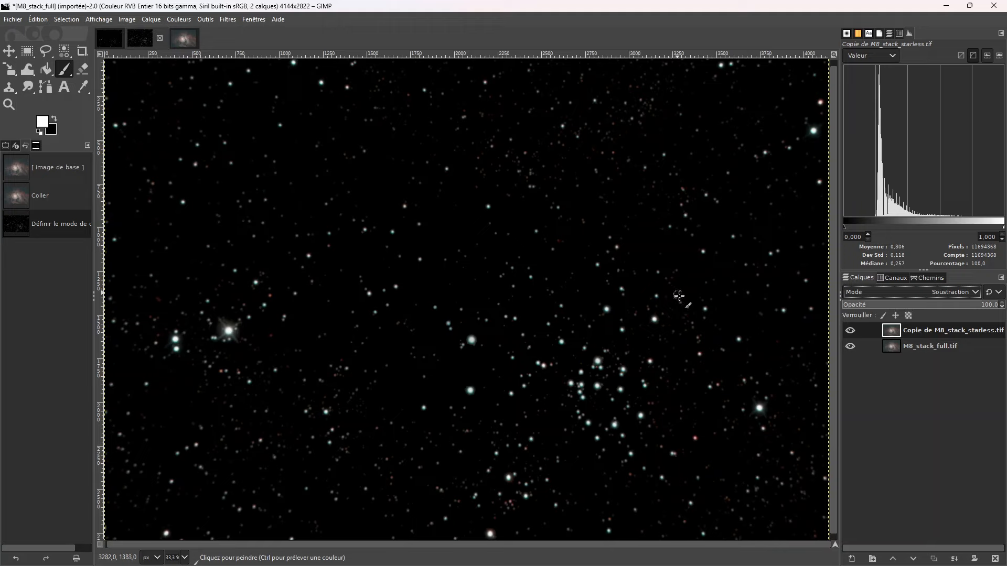
Copy the visible stars-only result and paste it as a new layer in the same image.
{"action": "left_click", "coordinate": [39, 19]}
{"action": "left_click", "coordinate": [61, 111]}
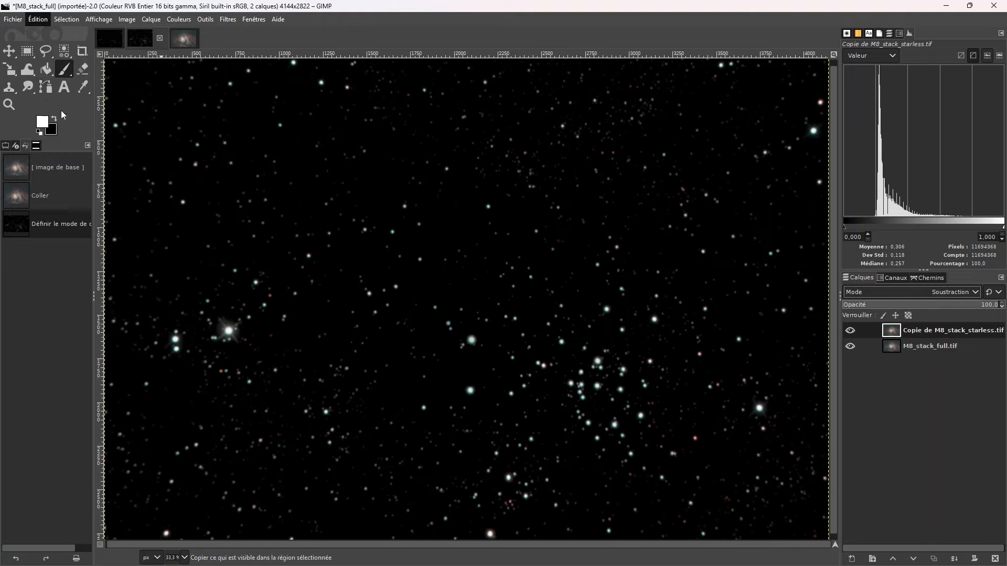
{"action": "left_click", "coordinate": [38, 20]}
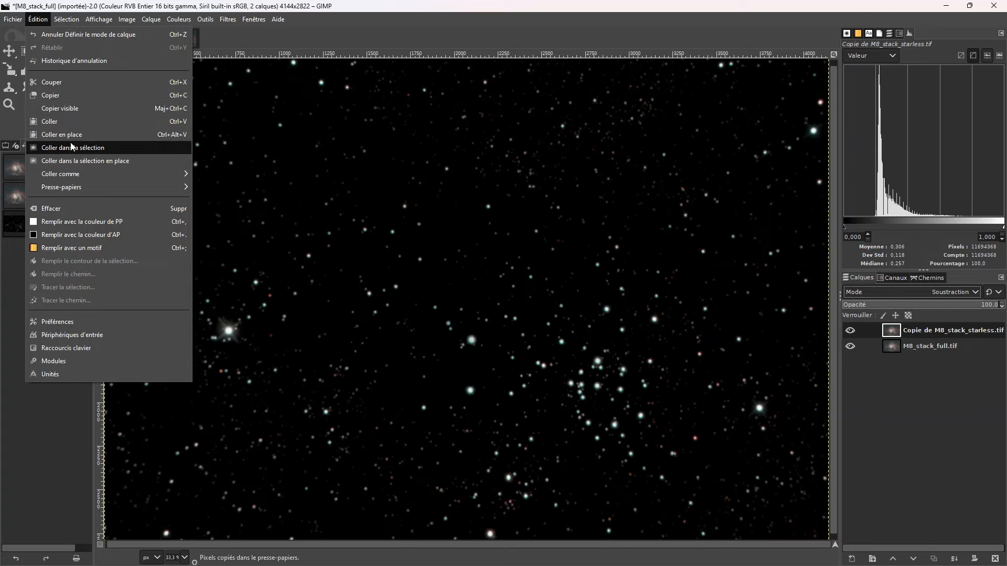
{"action": "mouse_move", "coordinate": [155, 173]}
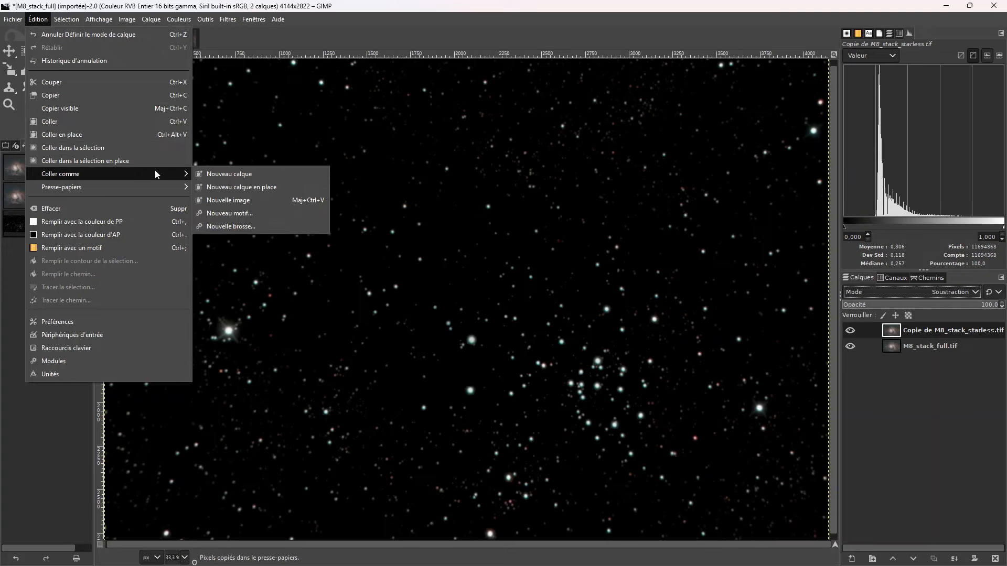
{"action": "left_click", "coordinate": [222, 175]}
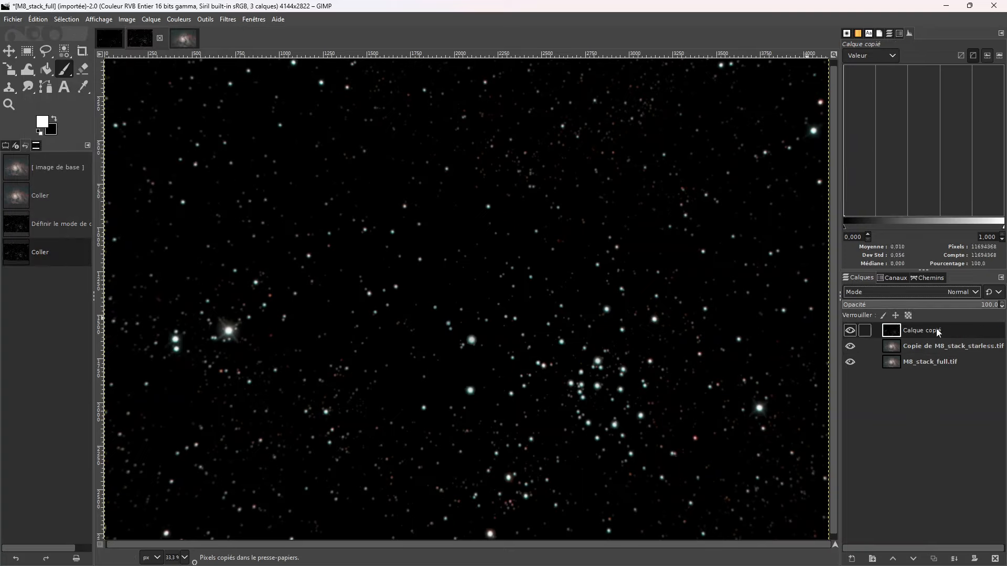
Set the Calque copié layer's blend mode to Addition and the starless copy's blend mode back to Normal.
{"action": "left_click", "coordinate": [964, 293]}
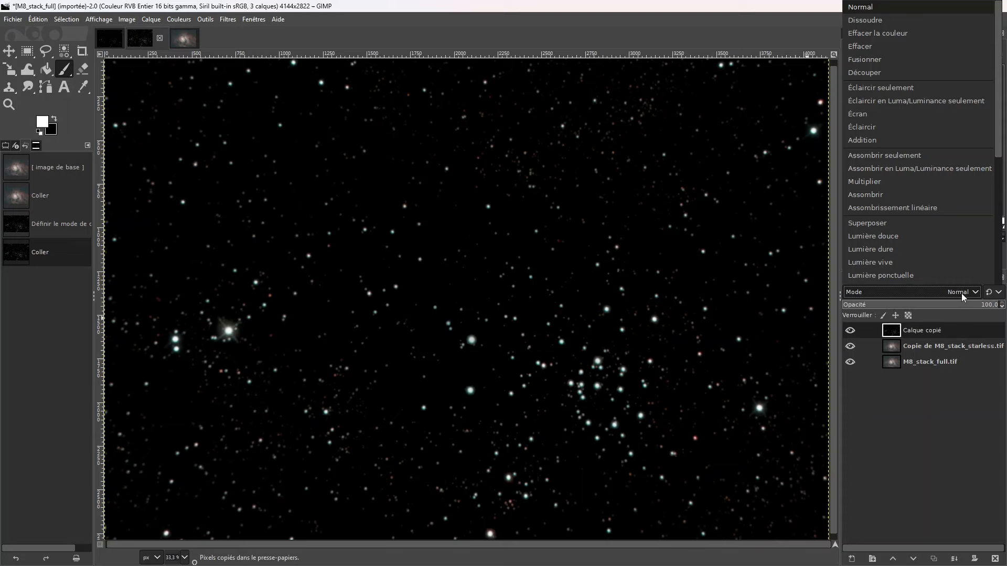
{"action": "left_click", "coordinate": [882, 140]}
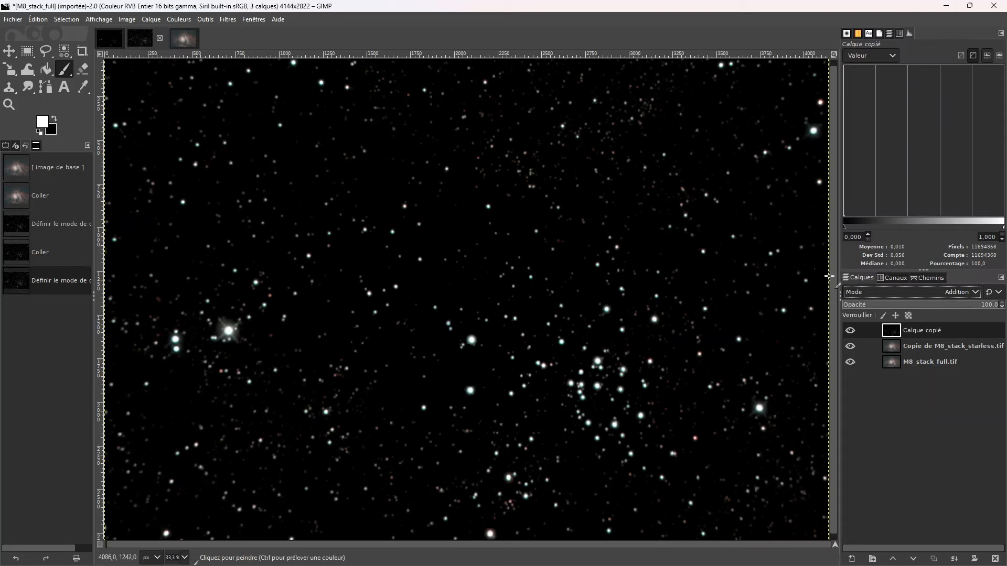
{"action": "left_click", "coordinate": [894, 345]}
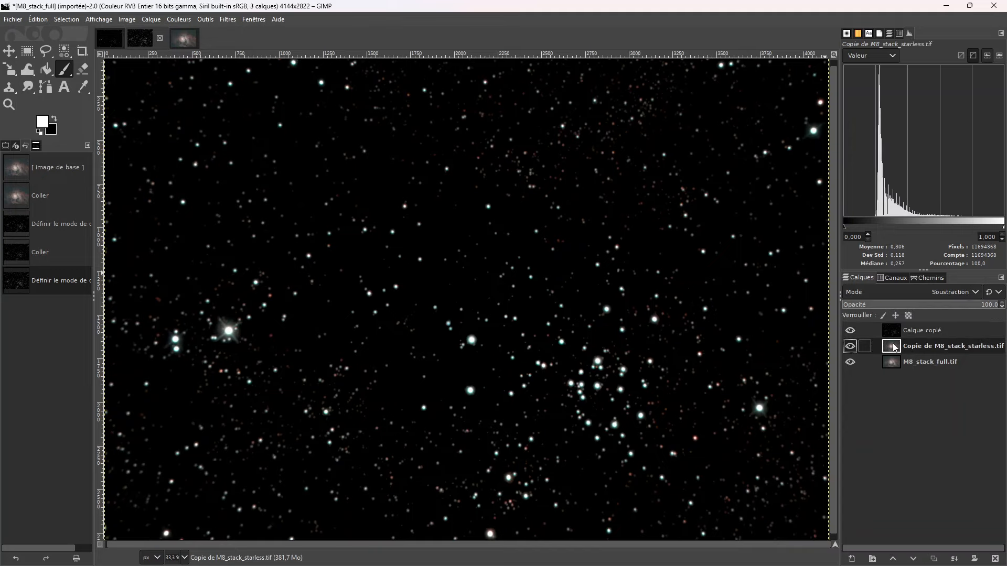
{"action": "left_click", "coordinate": [973, 293]}
{"action": "scroll", "coordinate": [875, 22], "scroll_direction": "up", "scroll_amount": 5}
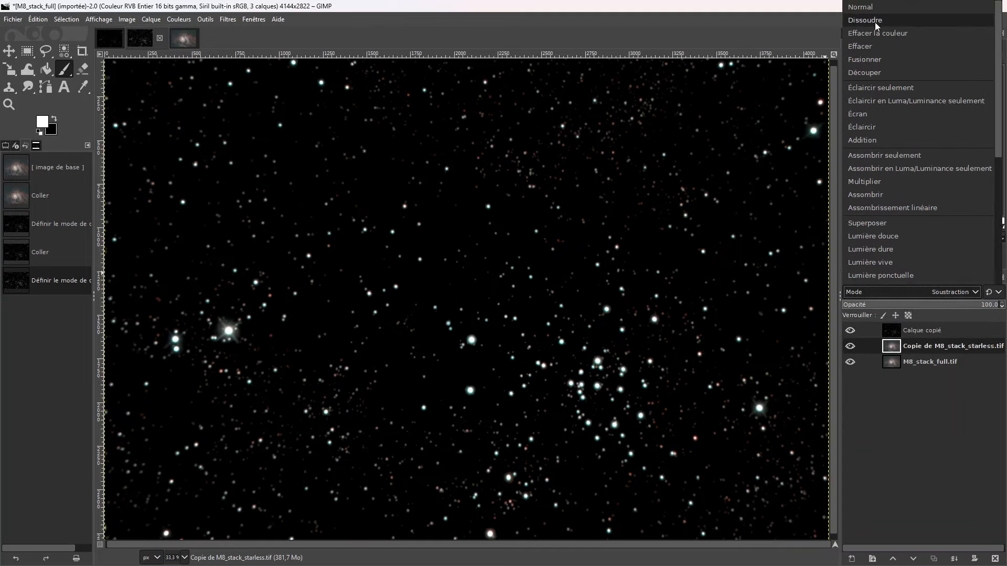
{"action": "left_click", "coordinate": [870, 9]}
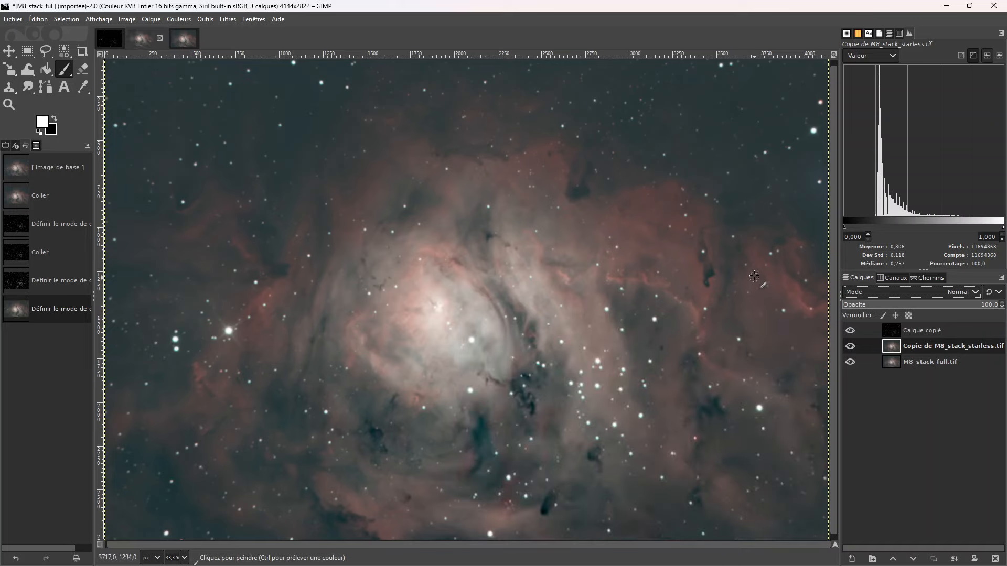
Compare the image with and without the Calque copié layer, and delete the M8_stack_full.tif layer.
{"action": "left_click", "coordinate": [850, 331]}
{"action": "left_click", "coordinate": [850, 331]}
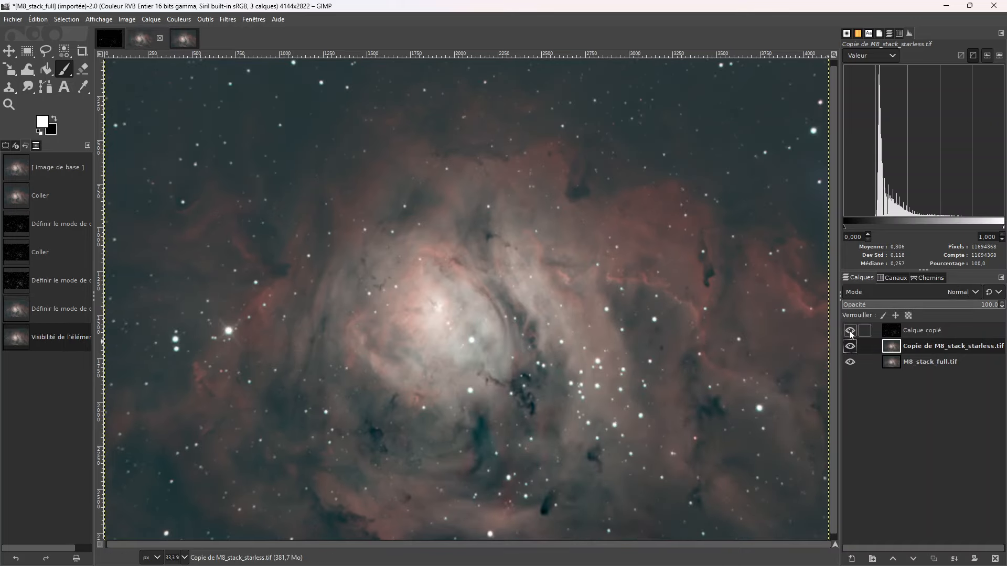
{"action": "right_click", "coordinate": [894, 362]}
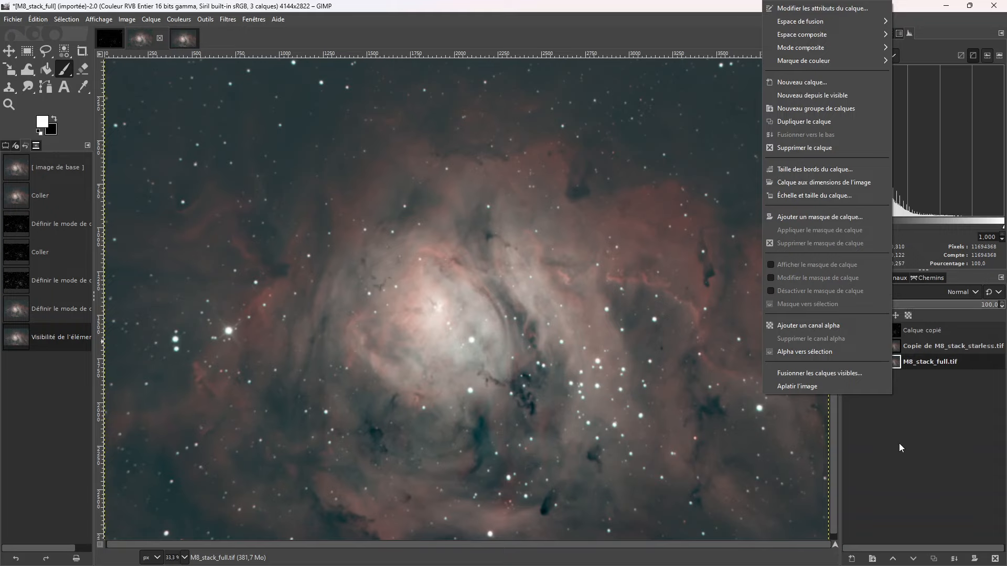
{"action": "left_click", "coordinate": [798, 147]}
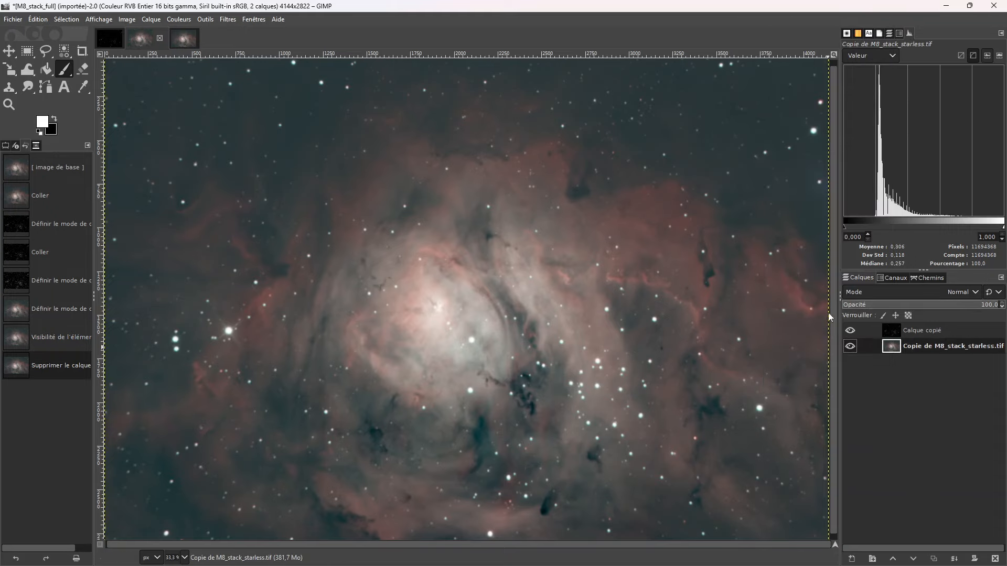
Copy the layer of the M8_stars image and paste it into the M8_stack_full image as a new layer.
{"action": "left_click", "coordinate": [102, 38]}
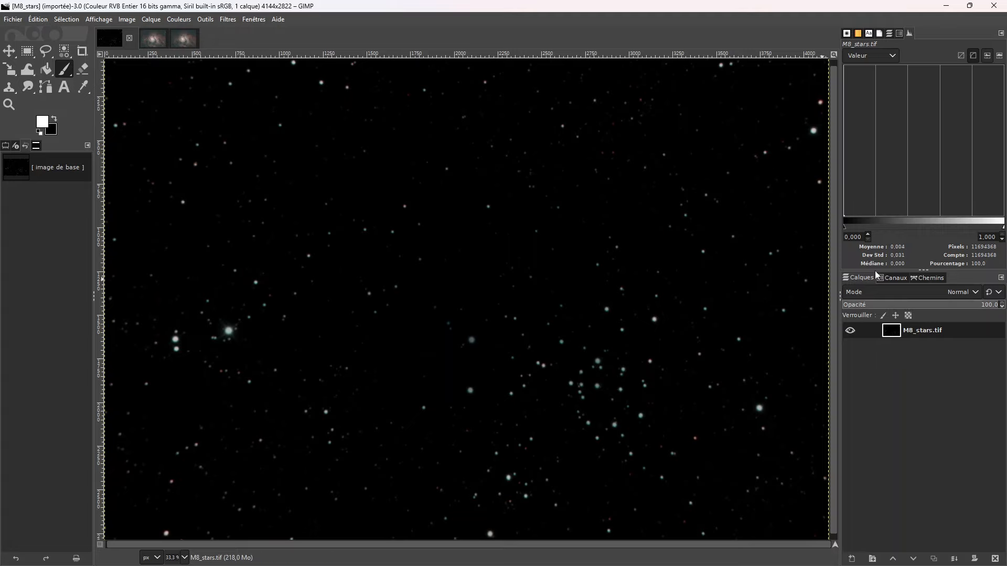
{"action": "right_click", "coordinate": [889, 335]}
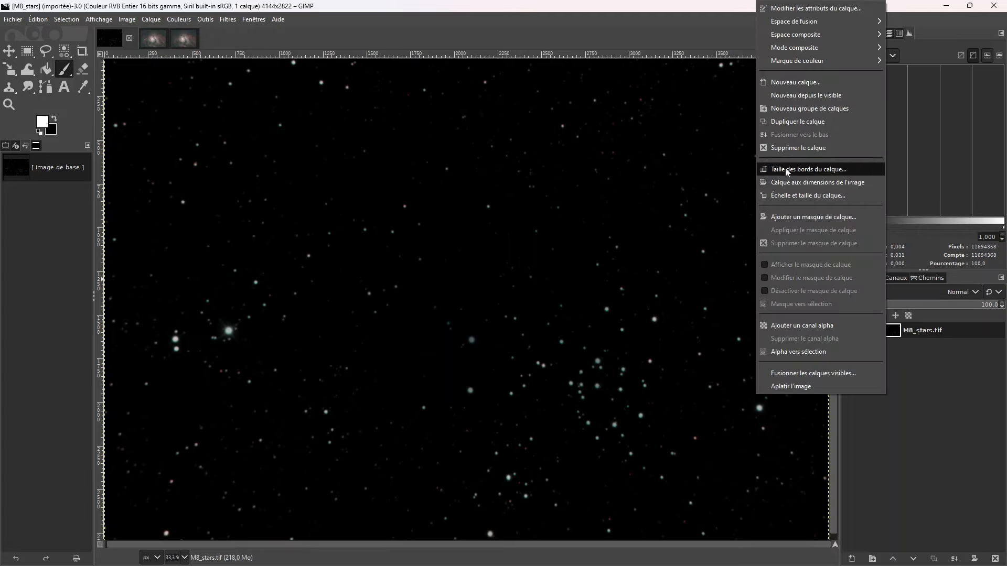
{"action": "left_click", "coordinate": [36, 21]}
{"action": "left_click", "coordinate": [35, 21]}
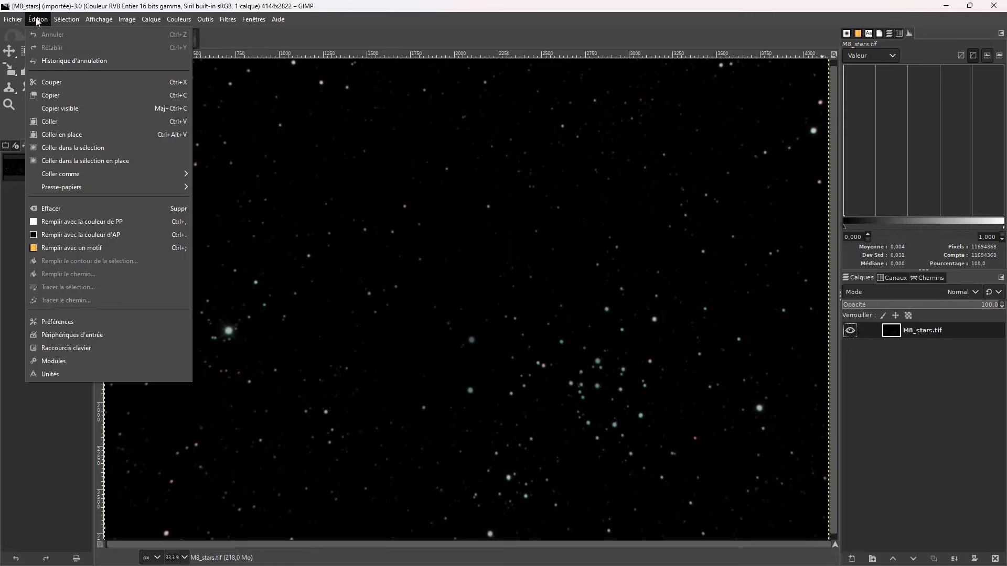
{"action": "left_click", "coordinate": [52, 96]}
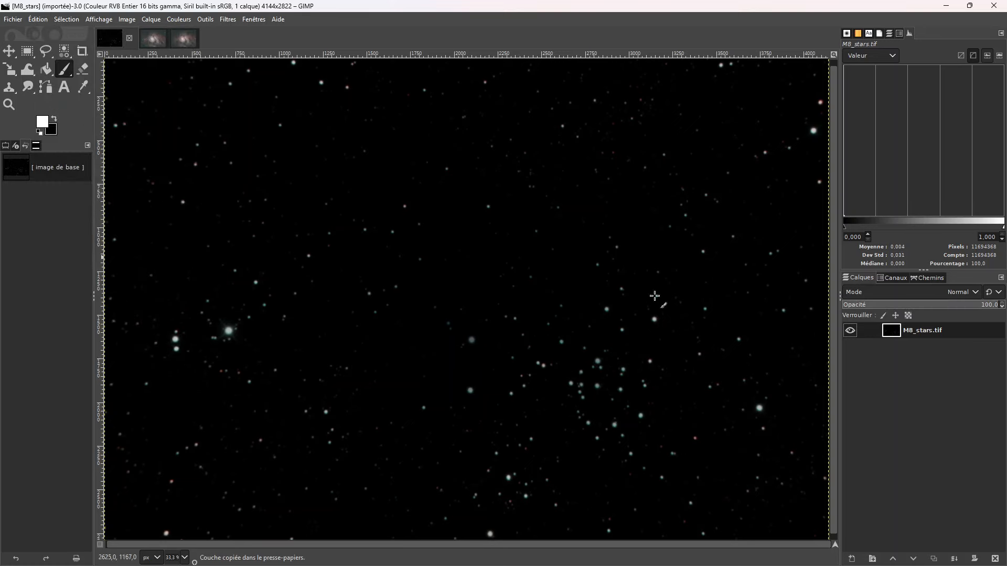
{"action": "left_click", "coordinate": [150, 43]}
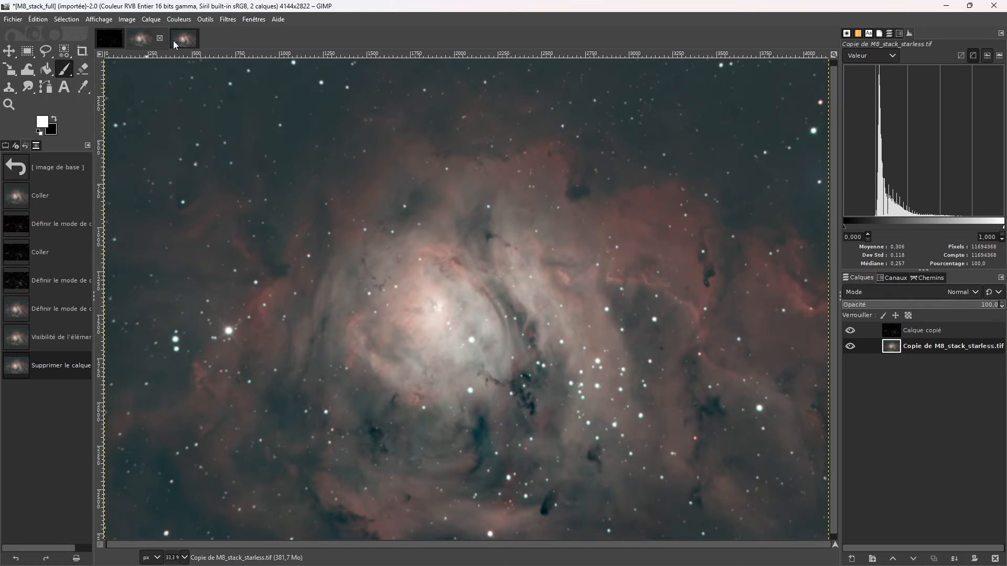
{"action": "left_click", "coordinate": [38, 19]}
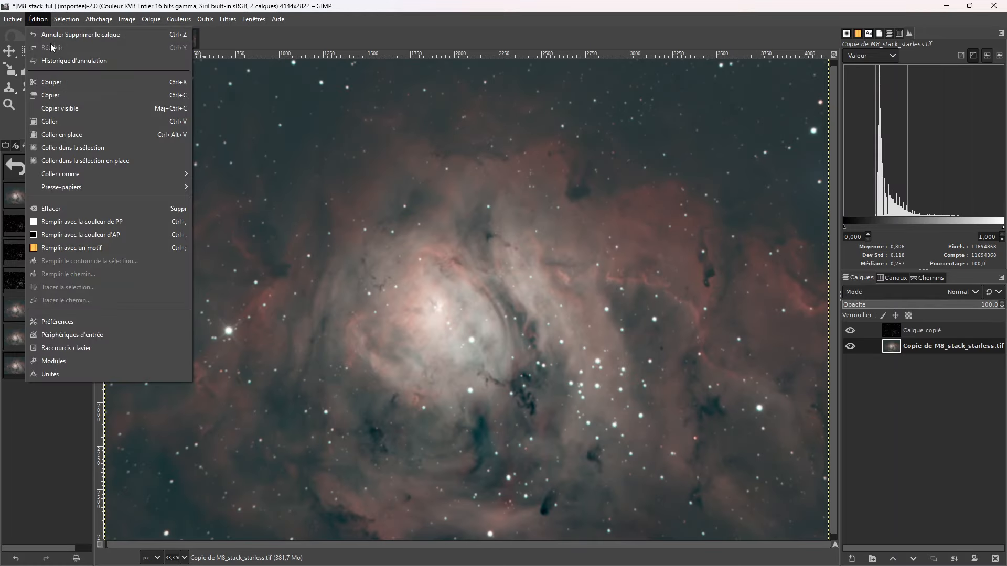
{"action": "mouse_move", "coordinate": [79, 174]}
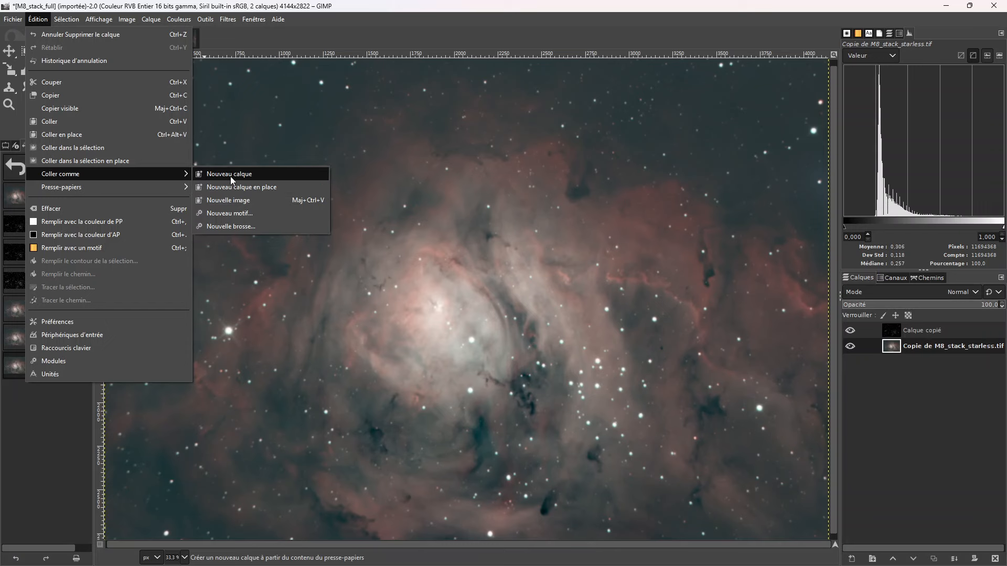
{"action": "left_click", "coordinate": [231, 176]}
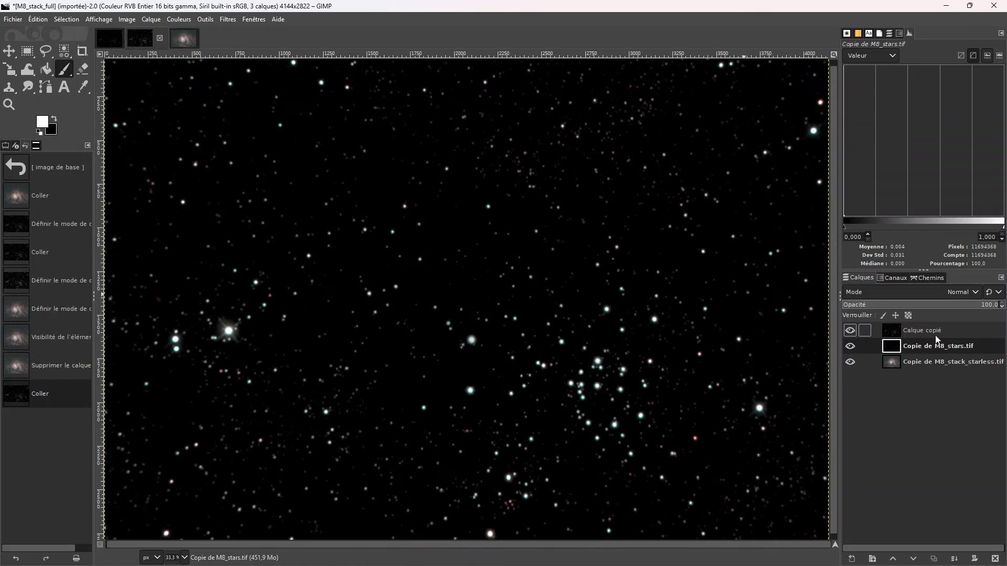
Set the M8_stars copy layer's blend mode to Addition, and hide it and the Calque copié layer.
{"action": "left_click", "coordinate": [927, 329]}
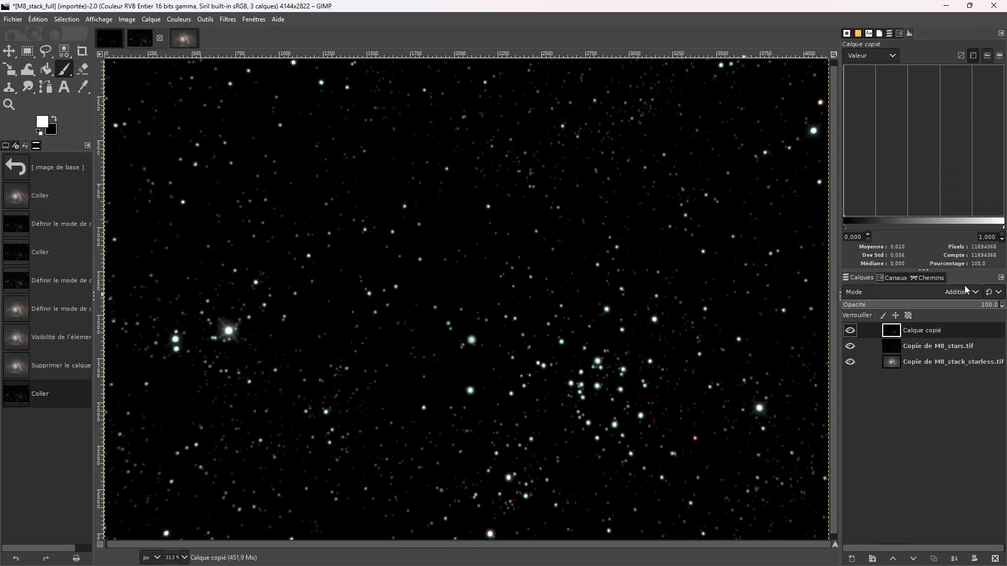
{"action": "left_click", "coordinate": [939, 345]}
{"action": "left_click", "coordinate": [952, 293]}
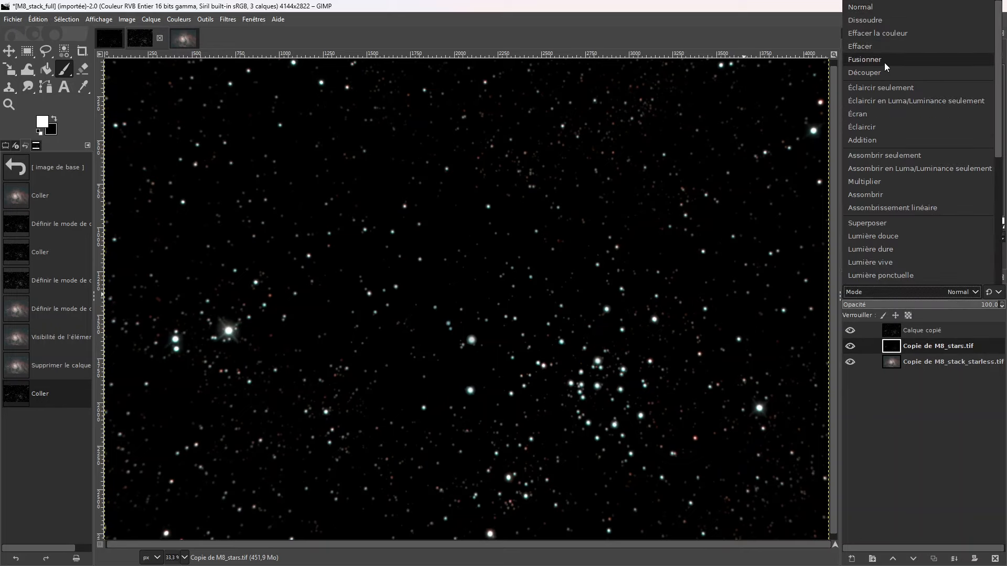
{"action": "left_click", "coordinate": [874, 141]}
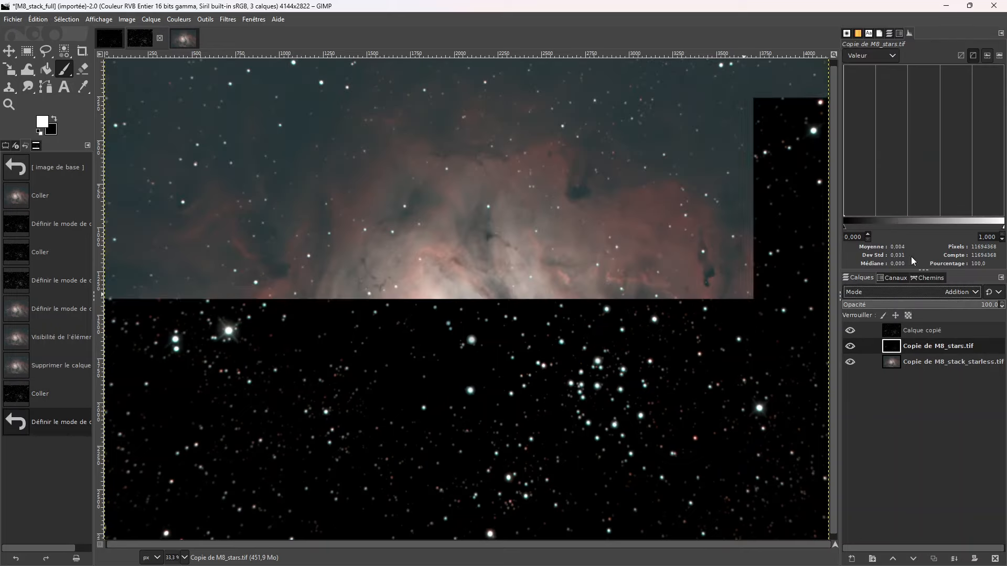
{"action": "left_click", "coordinate": [851, 331]}
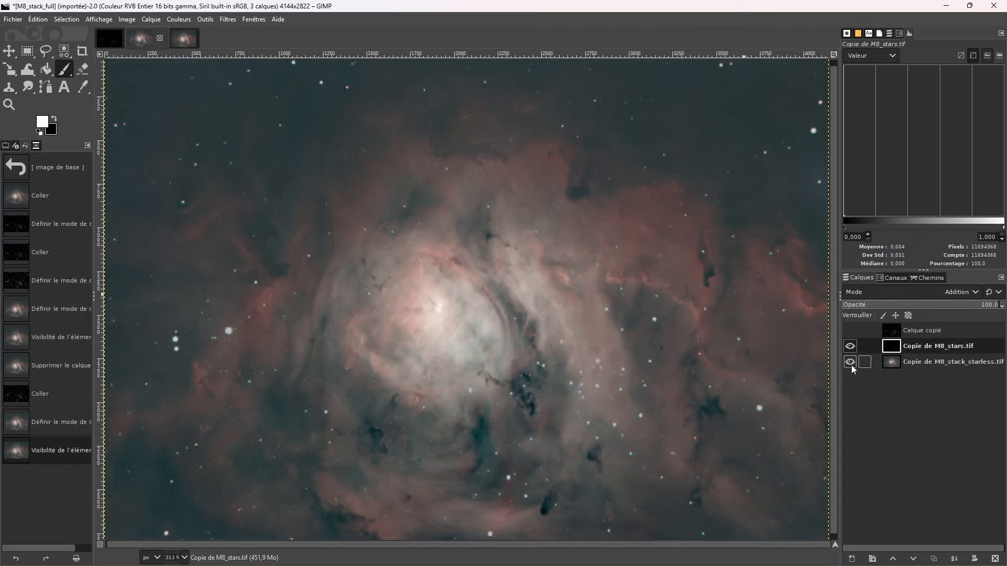
{"action": "left_click", "coordinate": [849, 348]}
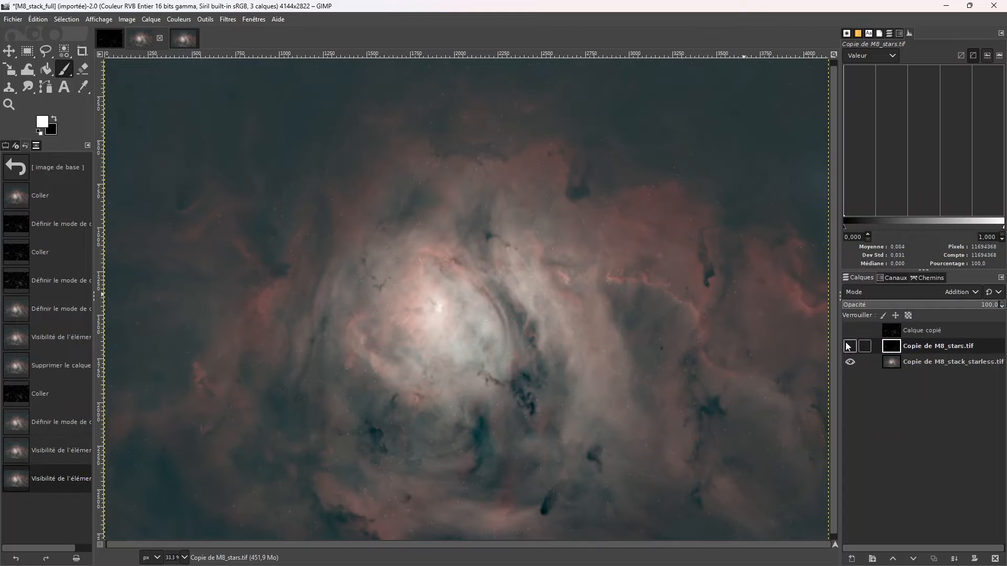
Compare the stars from the Calque copié layer with those from the M8_stars copy by alternating their visibility, ending with only Calque copié shown.
{"action": "left_click", "coordinate": [847, 347]}
{"action": "left_click", "coordinate": [845, 329]}
{"action": "left_click", "coordinate": [850, 349]}
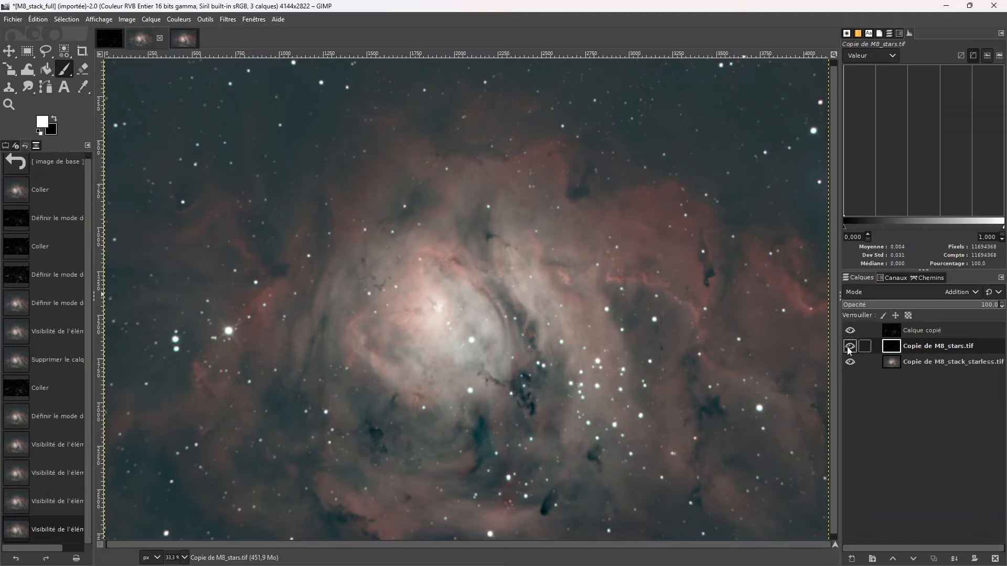
{"action": "left_click", "coordinate": [850, 348]}
{"action": "left_click", "coordinate": [850, 332]}
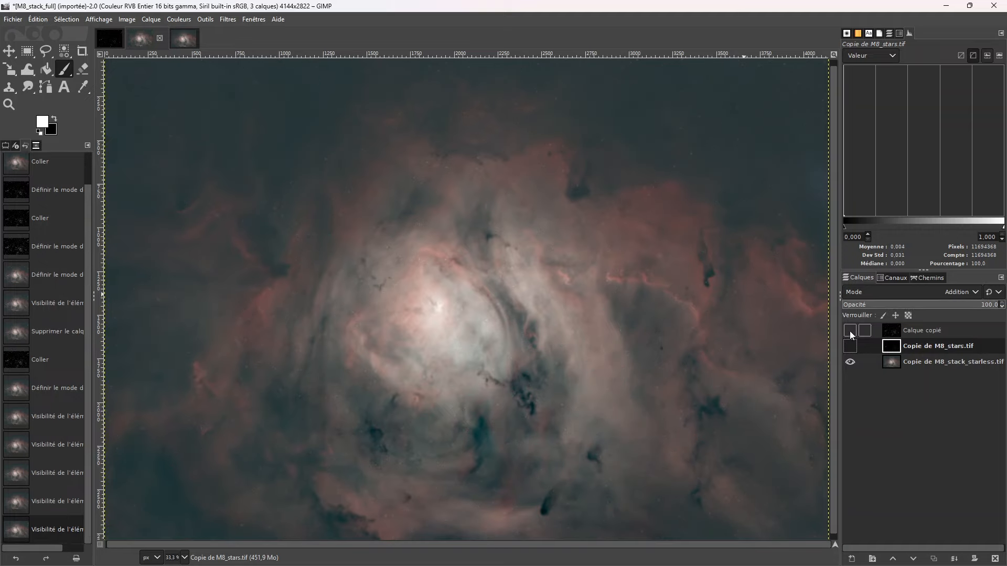
{"action": "left_click", "coordinate": [850, 347]}
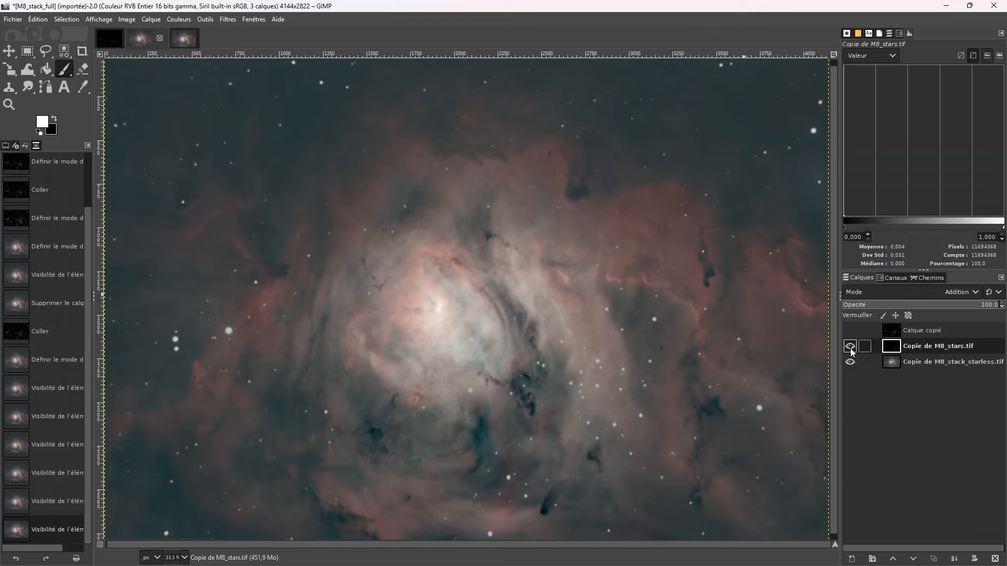
{"action": "left_click", "coordinate": [850, 348]}
{"action": "left_click", "coordinate": [850, 331]}
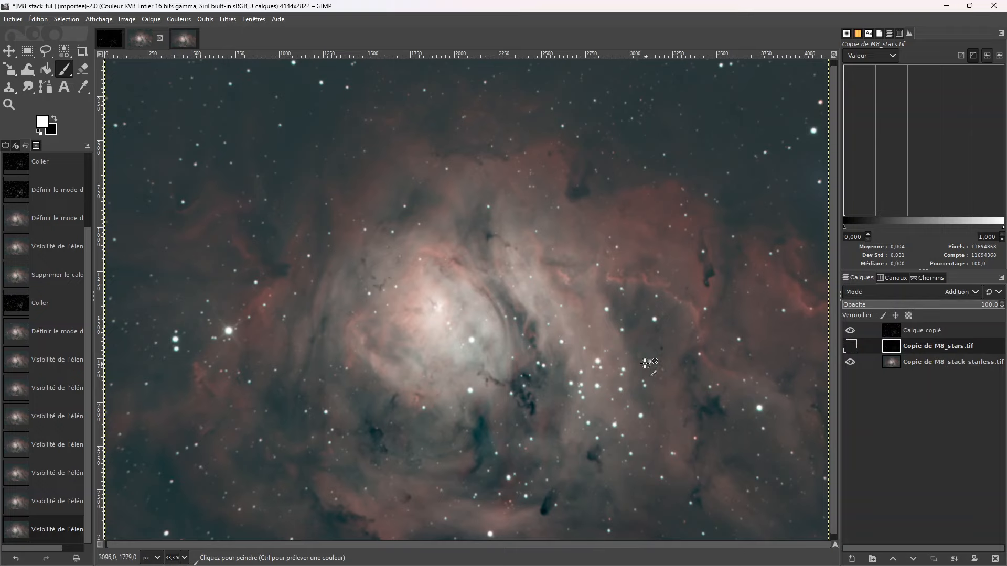
{"action": "scroll", "coordinate": [631, 345], "scroll_direction": "down", "scroll_amount": 2}
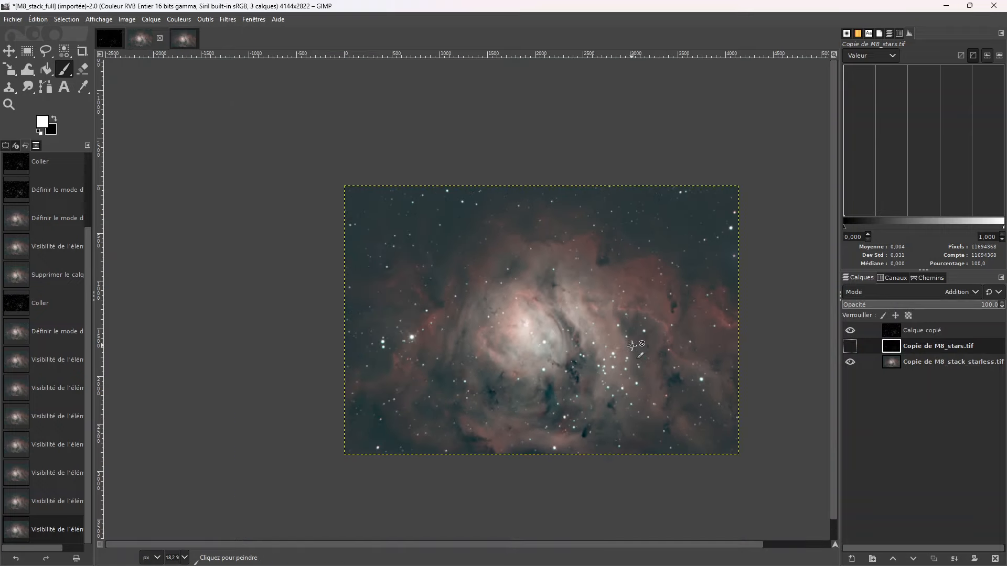
{"action": "scroll", "coordinate": [705, 361], "scroll_direction": "up", "scroll_amount": 2}
{"action": "scroll", "coordinate": [567, 345], "scroll_direction": "down", "scroll_amount": 1}
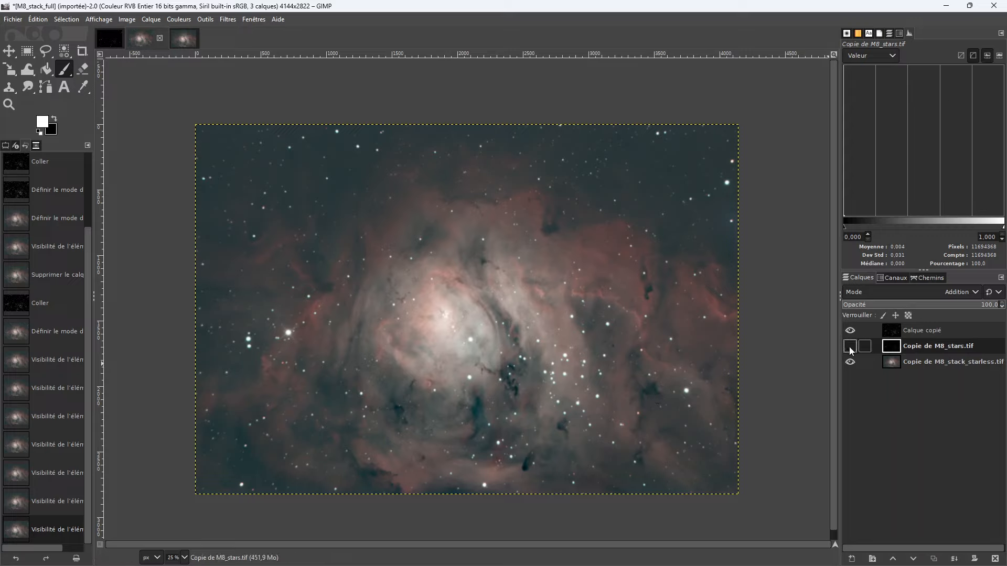
Delete the hidden M8_stars copy layer from the M8_stack_full image.
{"action": "right_click", "coordinate": [896, 351]}
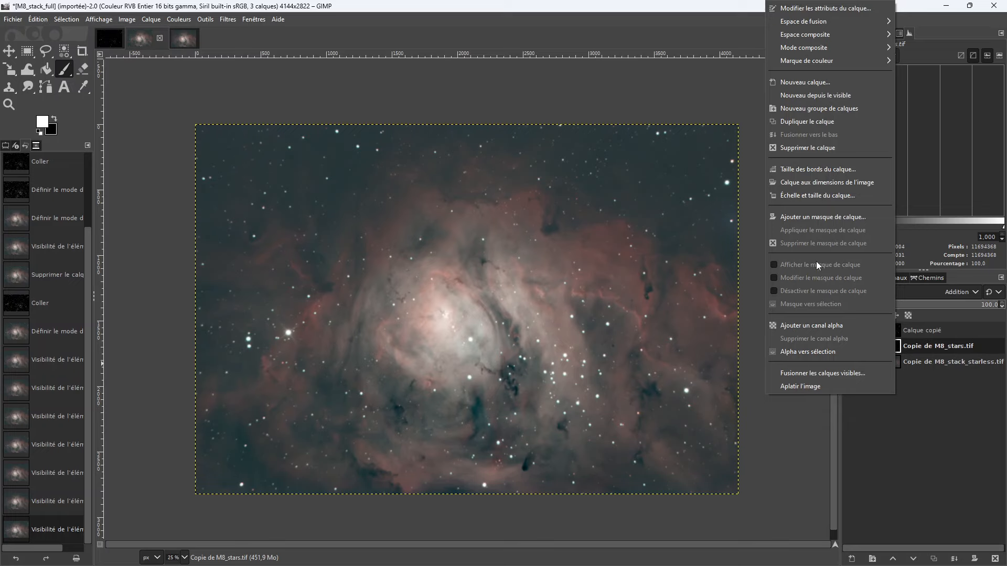
{"action": "left_click", "coordinate": [909, 444]}
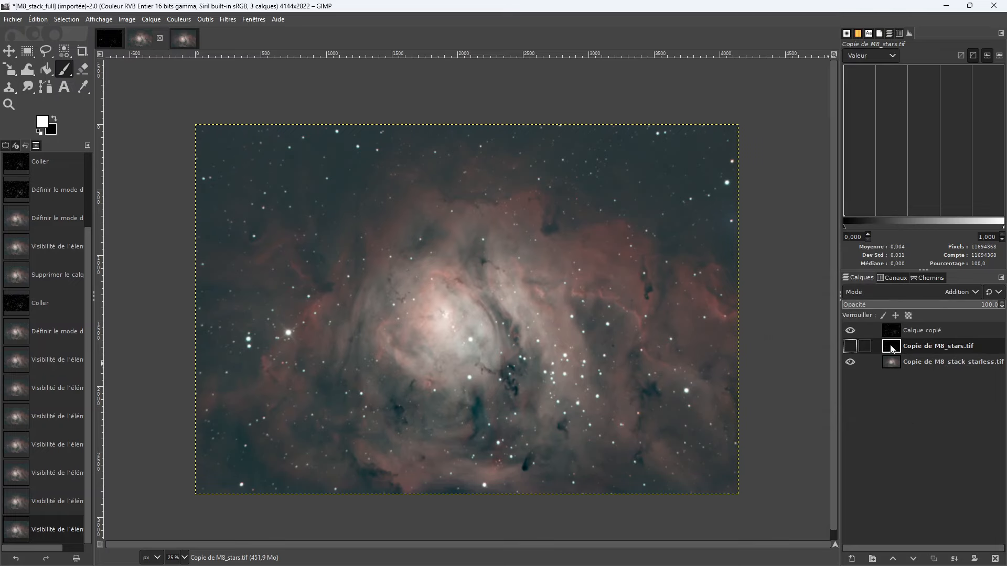
{"action": "right_click", "coordinate": [892, 348]}
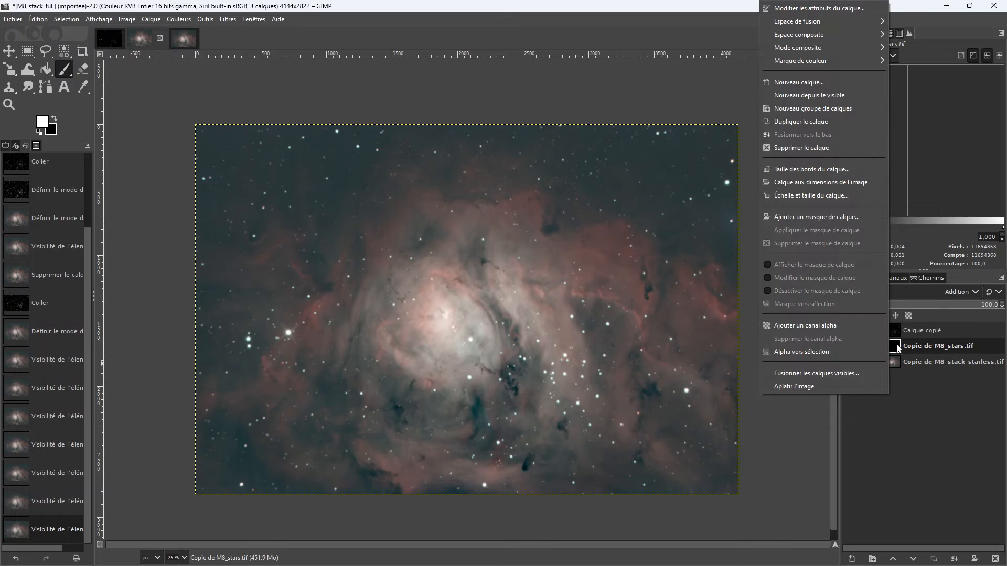
{"action": "left_click", "coordinate": [795, 149]}
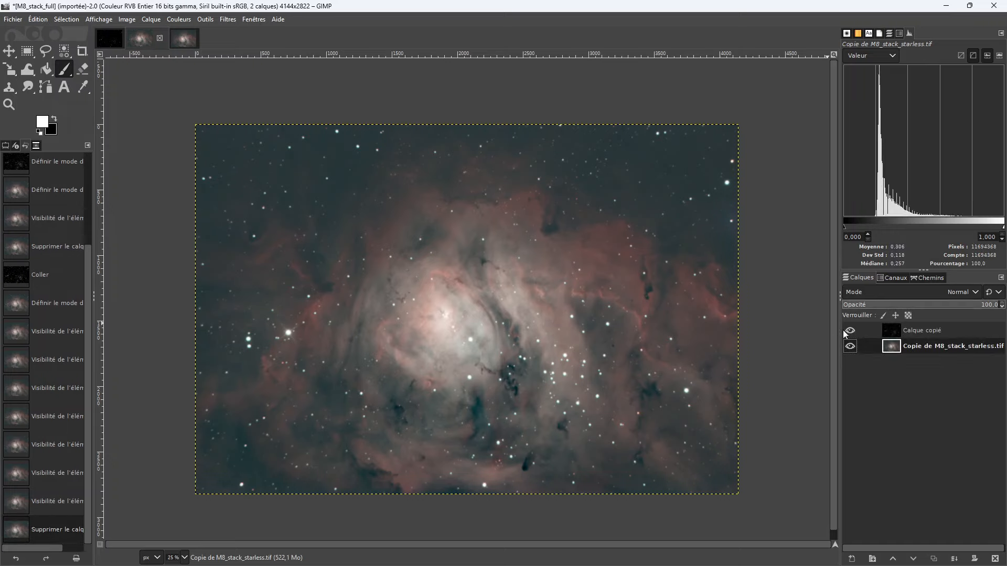
Add a white (full opacity) layer mask to the Calque copié layer and set the layer's blend mode to Normal.
{"action": "left_click", "coordinate": [890, 335]}
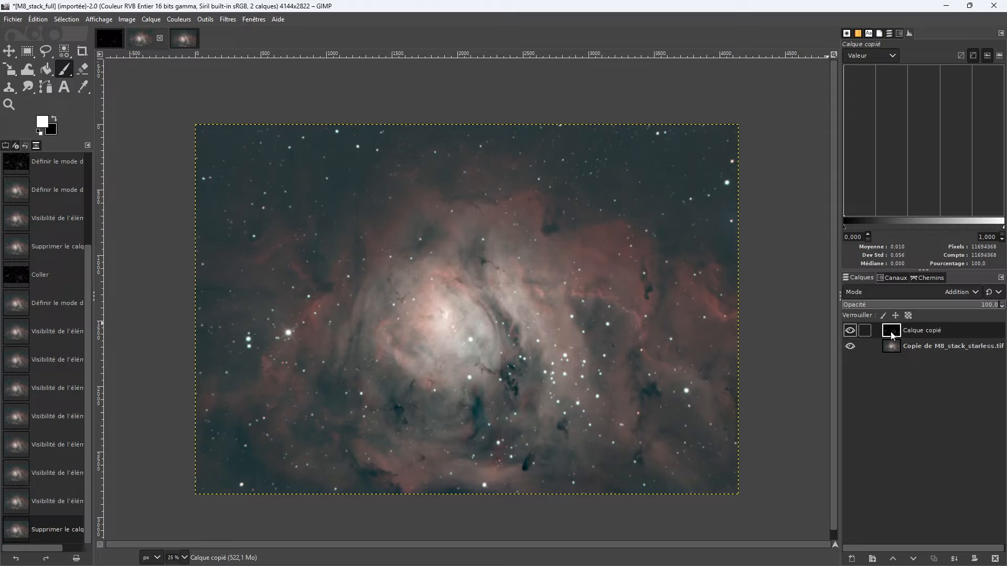
{"action": "right_click", "coordinate": [892, 336]}
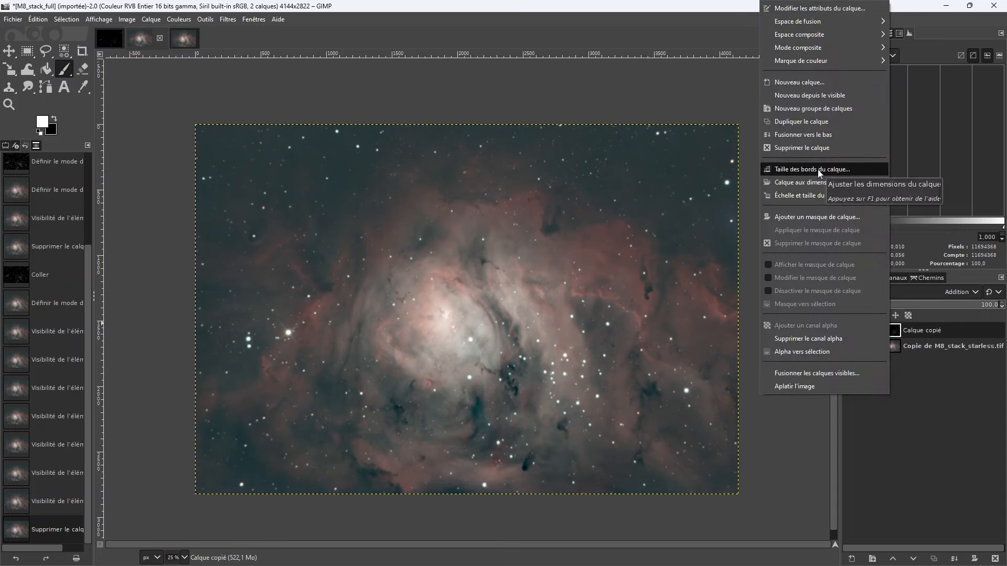
{"action": "left_click", "coordinate": [821, 217]}
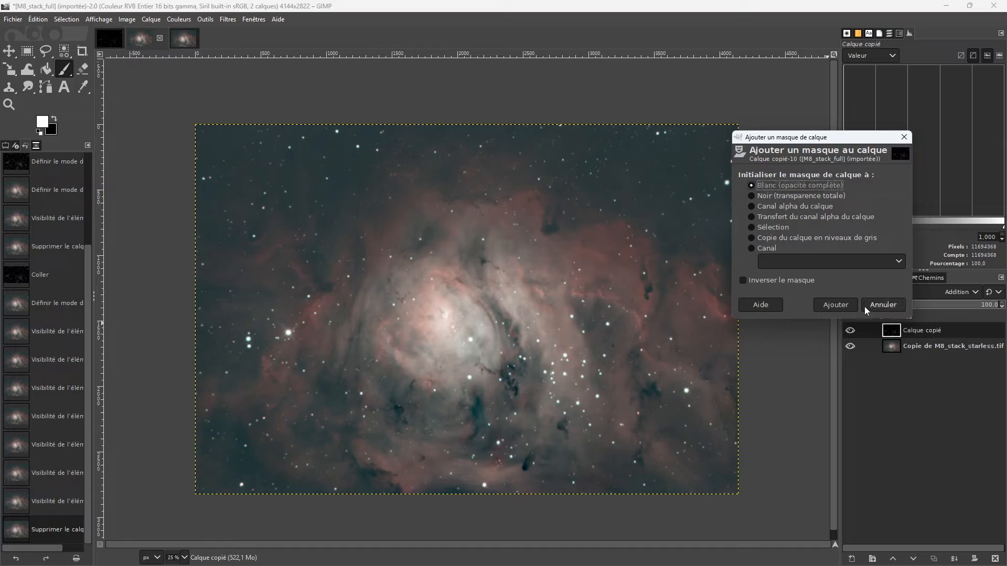
{"action": "left_click", "coordinate": [846, 307]}
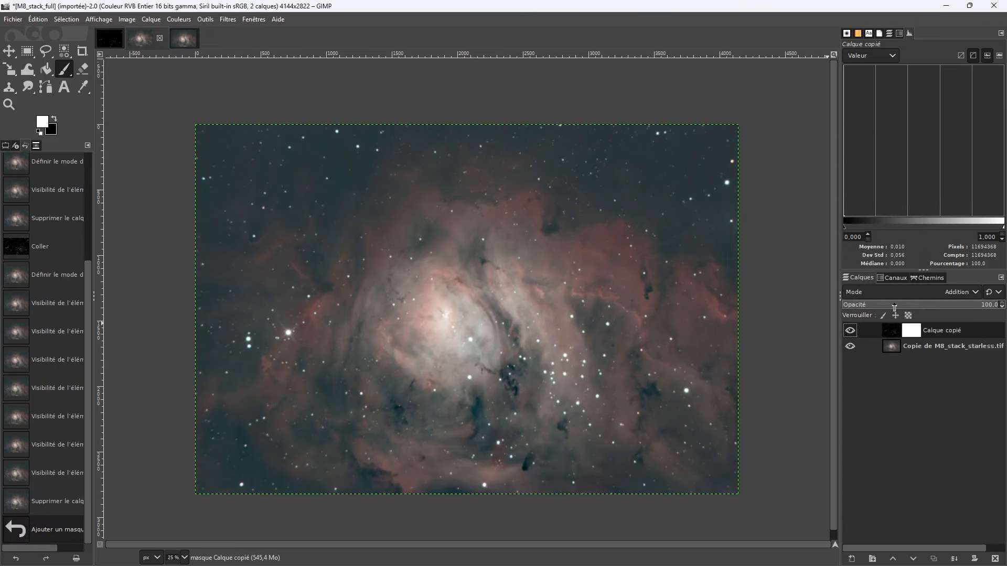
{"action": "left_click", "coordinate": [892, 333]}
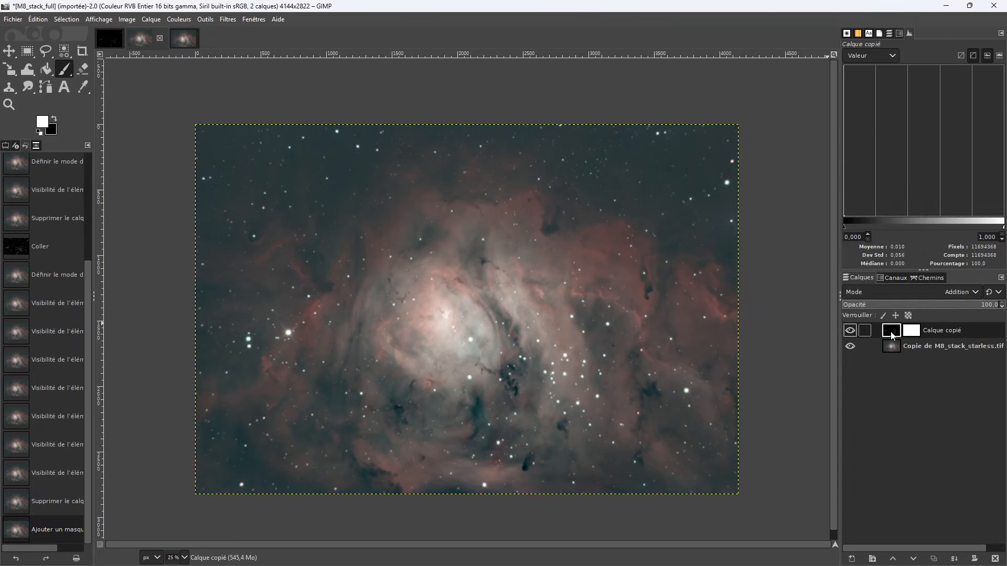
{"action": "left_click", "coordinate": [956, 293]}
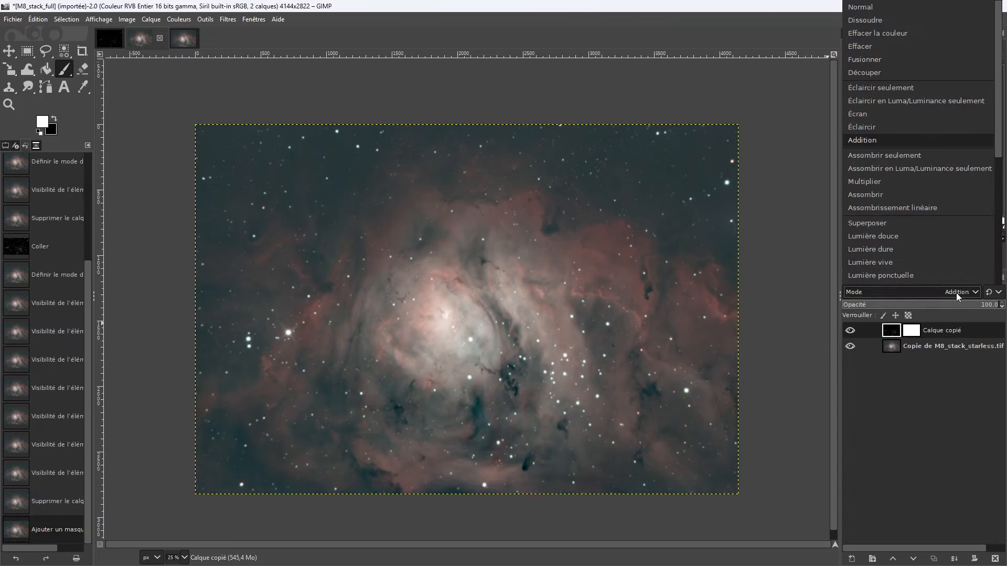
{"action": "left_click", "coordinate": [878, 7]}
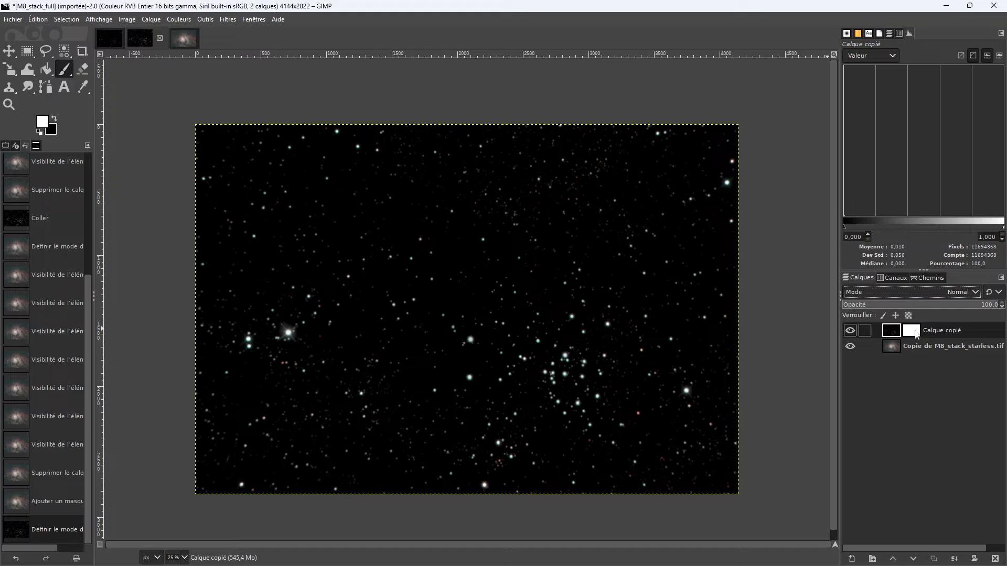
Paint a black spot on the Calque copié layer's mask beside the bright star, and hide the layer.
{"action": "left_click", "coordinate": [913, 331]}
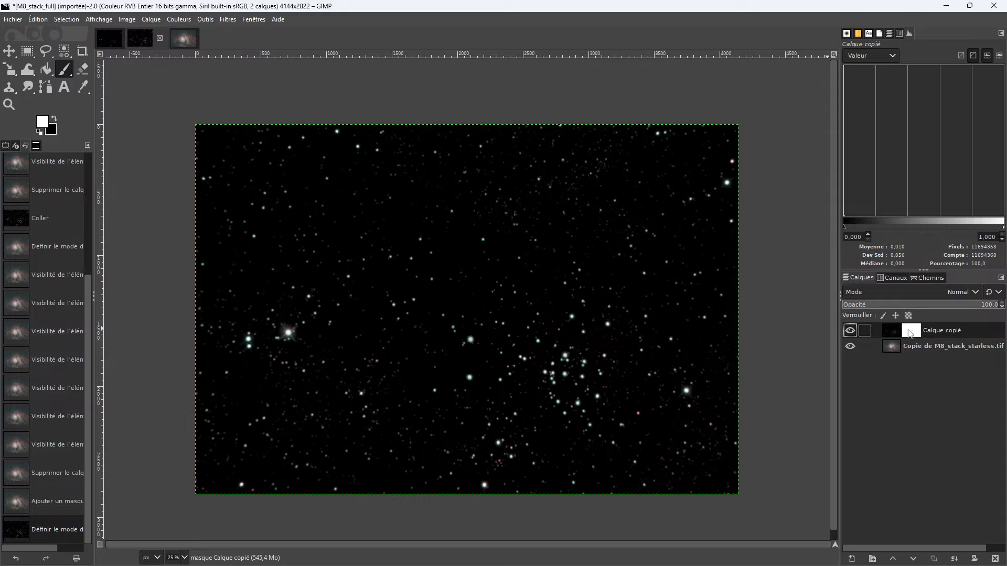
{"action": "left_click", "coordinate": [889, 330]}
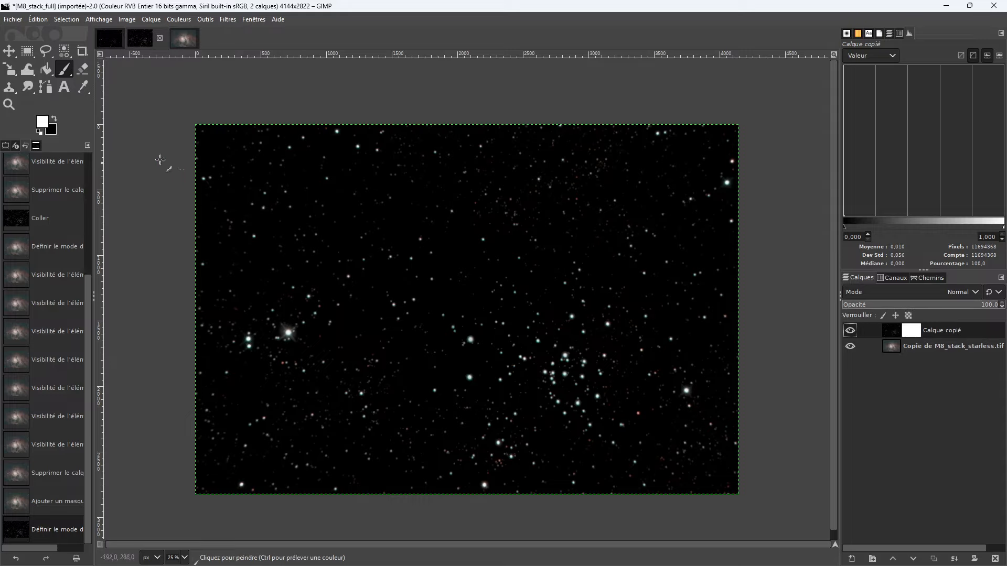
{"action": "left_click", "coordinate": [53, 120]}
{"action": "mouse_move", "coordinate": [323, 310]}
{"action": "left_mouse_down"}
{"action": "mouse_move", "coordinate": [304, 296]}
{"action": "mouse_move", "coordinate": [299, 317]}
{"action": "mouse_move", "coordinate": [329, 325]}
{"action": "mouse_move", "coordinate": [322, 301]}
{"action": "mouse_move", "coordinate": [299, 300]}
{"action": "mouse_move", "coordinate": [305, 316]}
{"action": "mouse_move", "coordinate": [307, 300]}
{"action": "mouse_move", "coordinate": [313, 318]}
{"action": "mouse_move", "coordinate": [325, 315]}
{"action": "mouse_move", "coordinate": [313, 324]}
{"action": "mouse_move", "coordinate": [327, 311]}
{"action": "mouse_move", "coordinate": [306, 322]}
{"action": "left_mouse_up"}
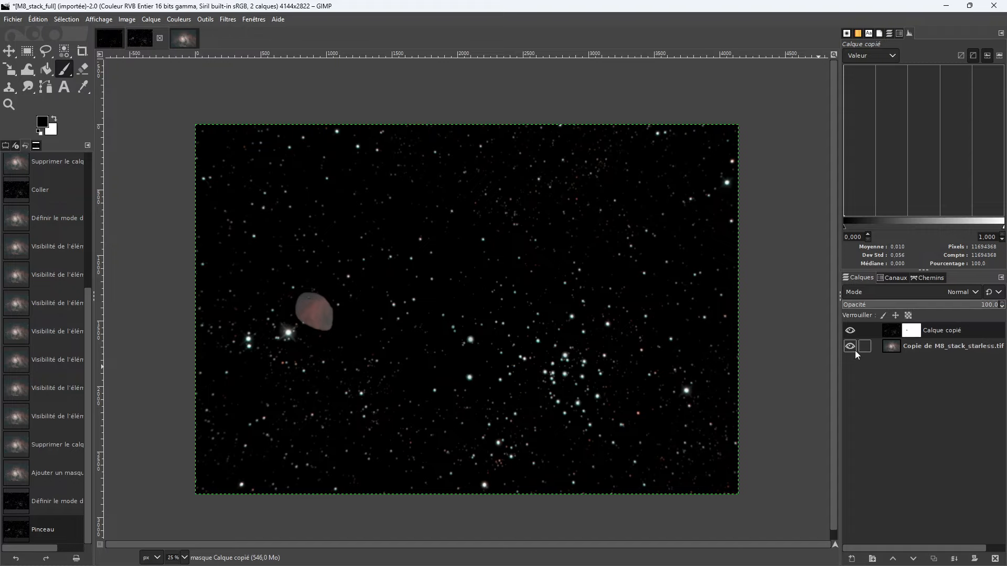
{"action": "left_click", "coordinate": [850, 331]}
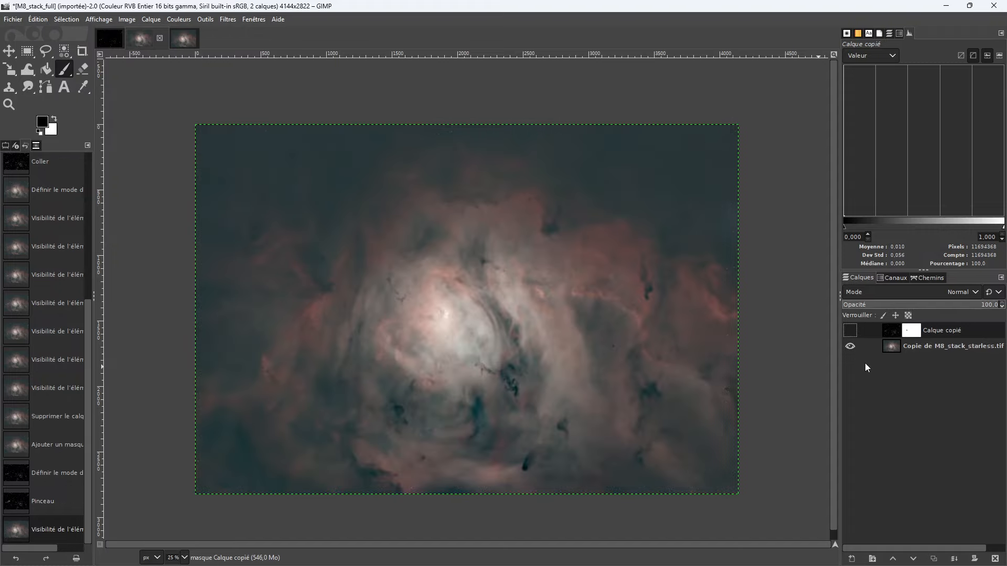
Open M8_stack_full.tif again as a separate image.
{"action": "left_click", "coordinate": [893, 346]}
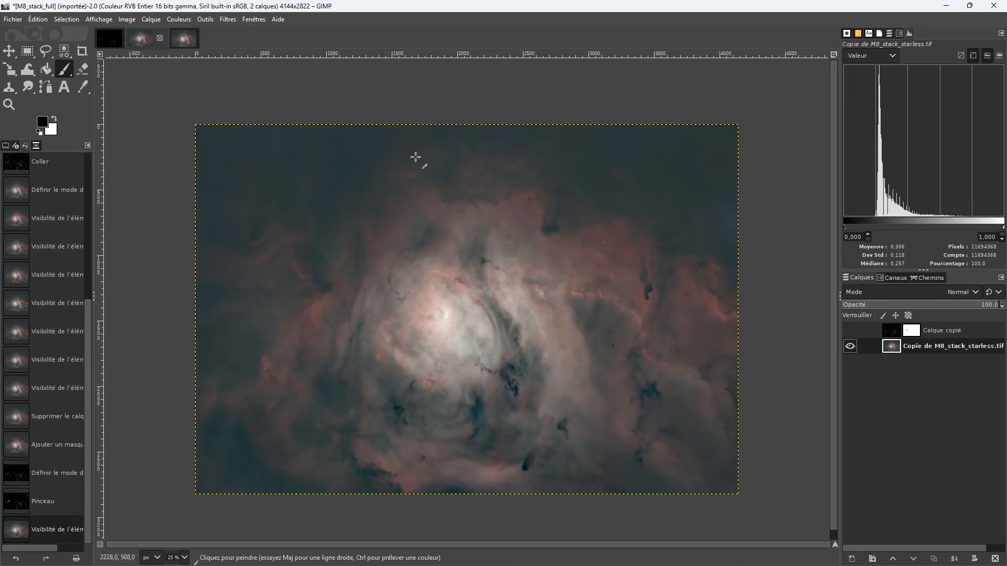
{"action": "left_click", "coordinate": [184, 39]}
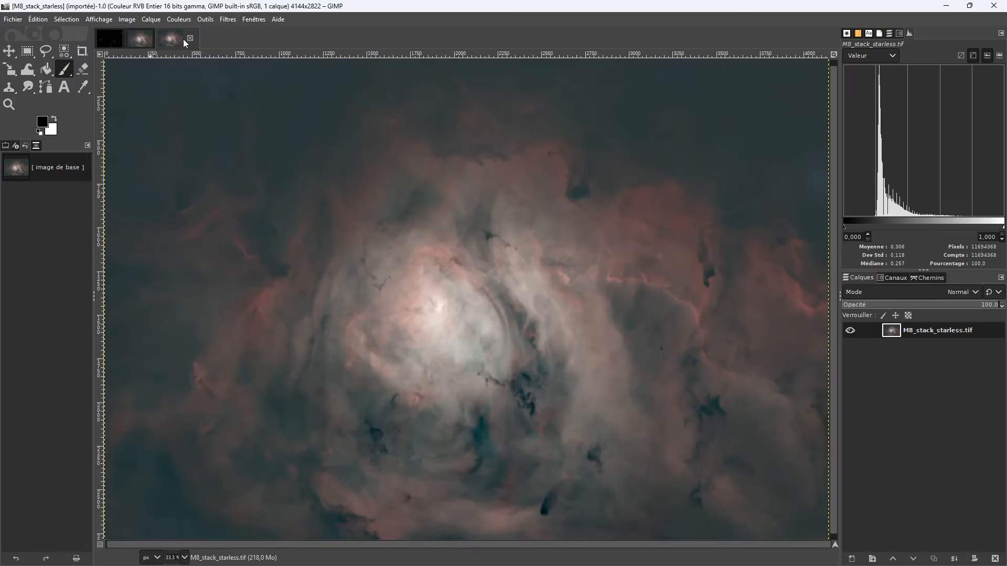
{"action": "left_click", "coordinate": [140, 40]}
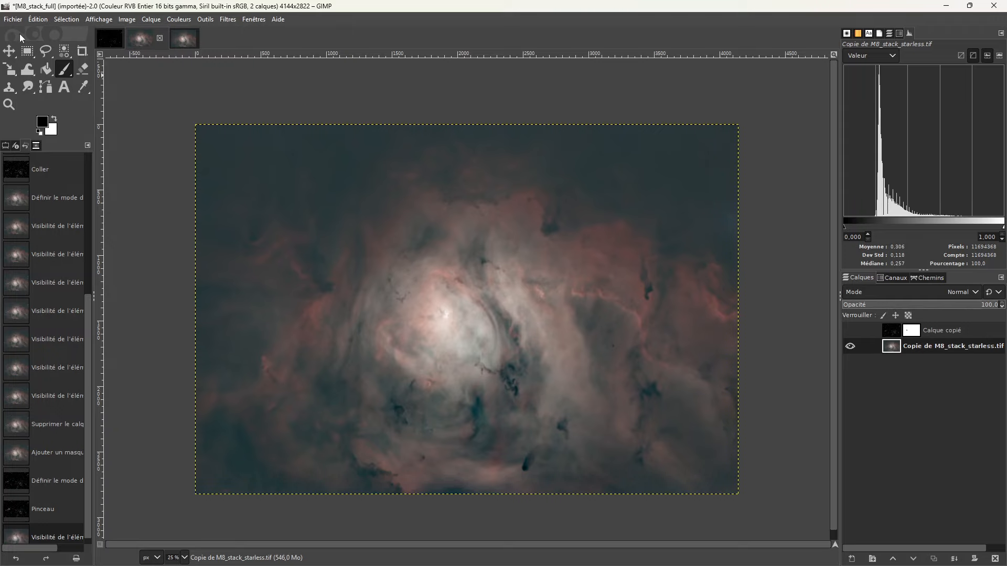
{"action": "left_click", "coordinate": [14, 21]}
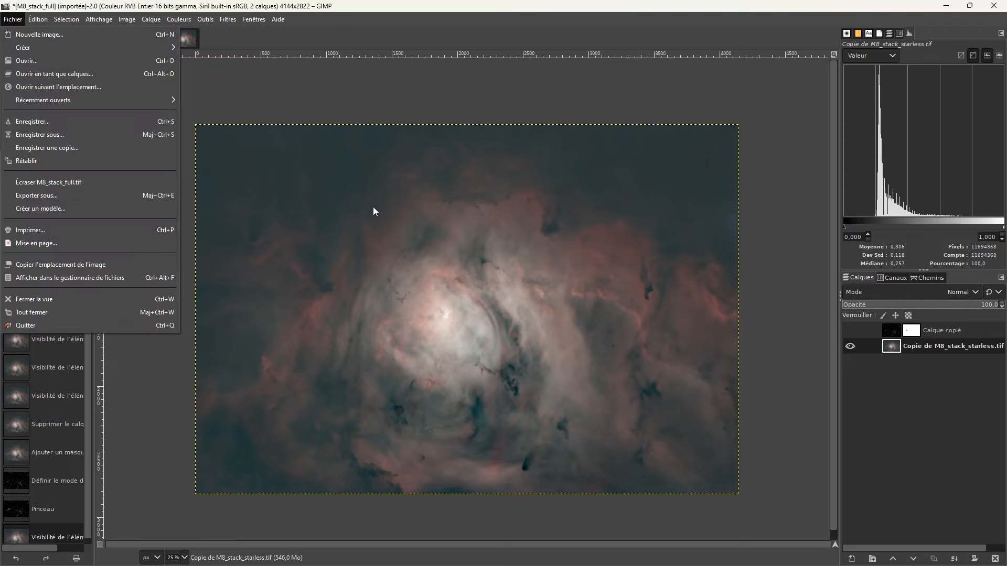
{"action": "left_click", "coordinate": [21, 60]}
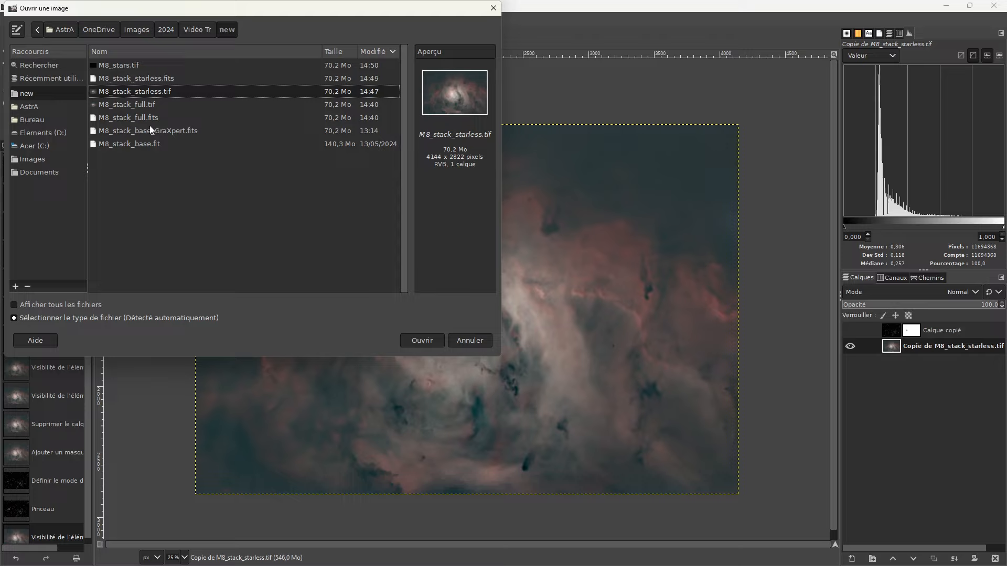
{"action": "left_click", "coordinate": [128, 104]}
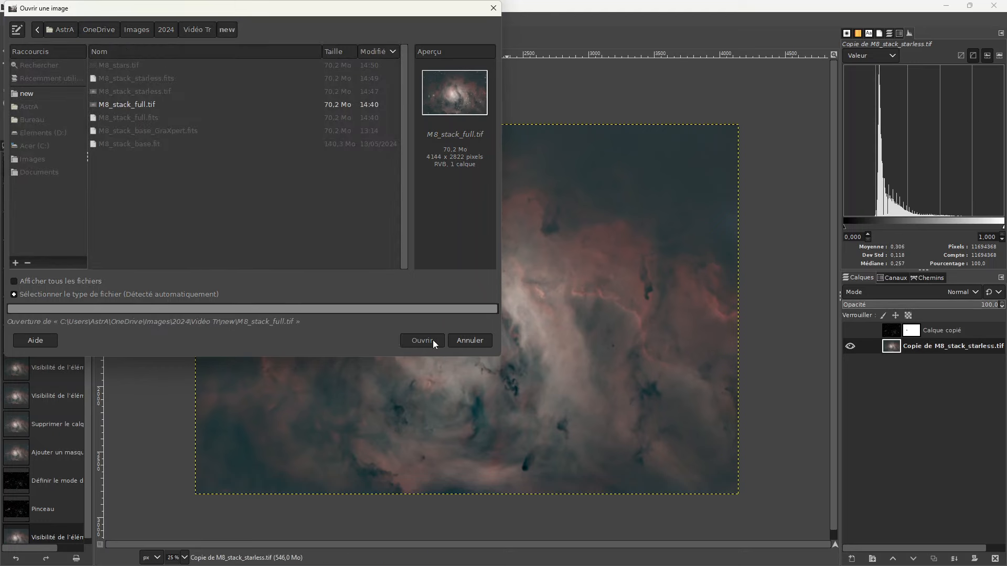
{"action": "left_click", "coordinate": [339, 256]}
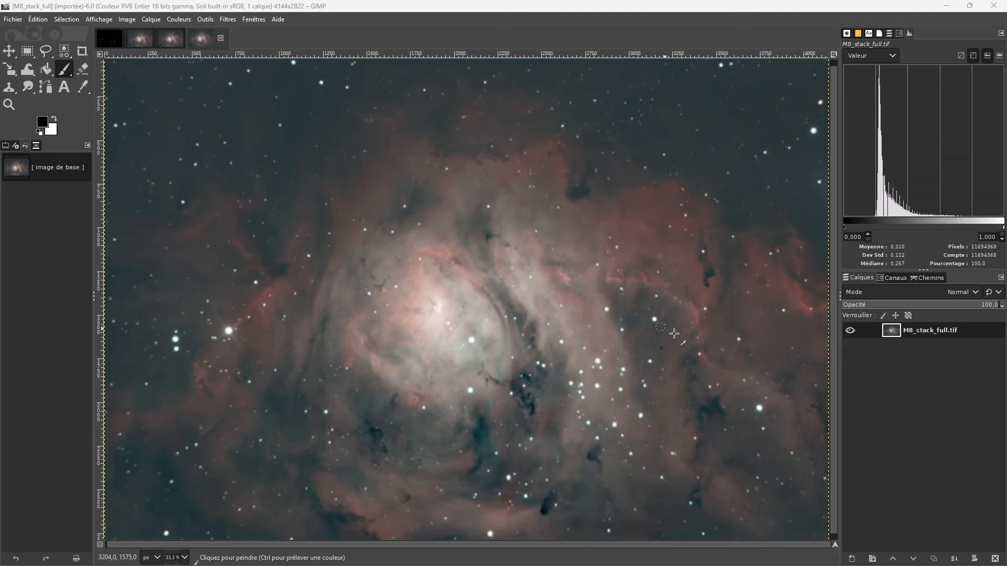
Copy the layer of the M8_stack_starless image and paste it into the newly opened M8_stack_full image as a new layer.
{"action": "left_click", "coordinate": [170, 40]}
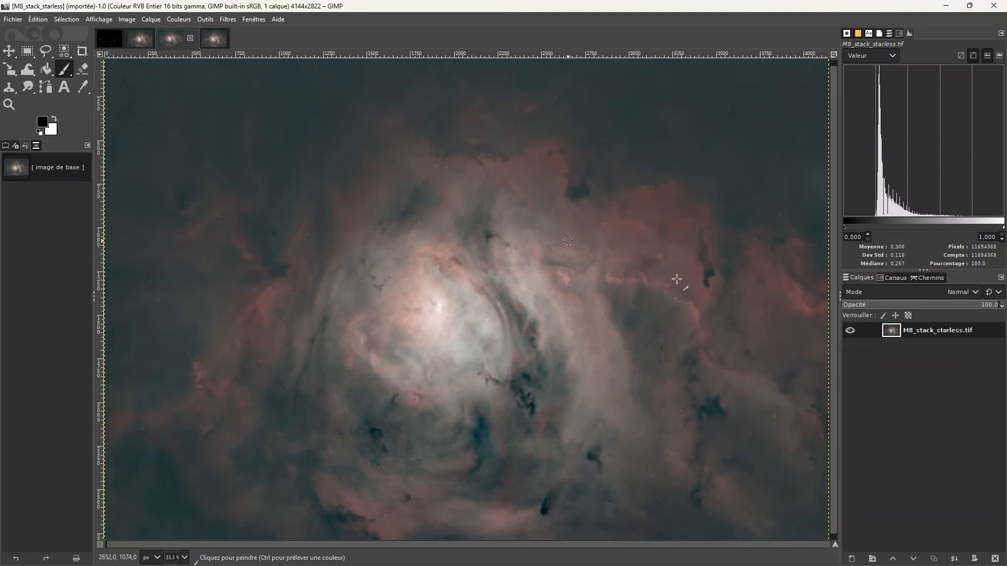
{"action": "right_click", "coordinate": [893, 332]}
{"action": "left_click", "coordinate": [210, 39]}
{"action": "left_click", "coordinate": [210, 38]}
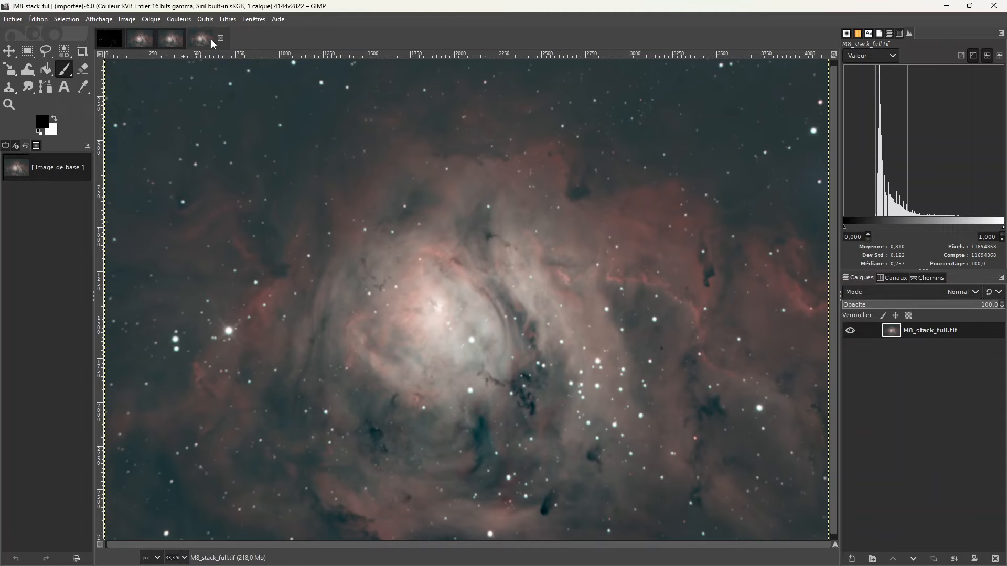
{"action": "left_click", "coordinate": [38, 20]}
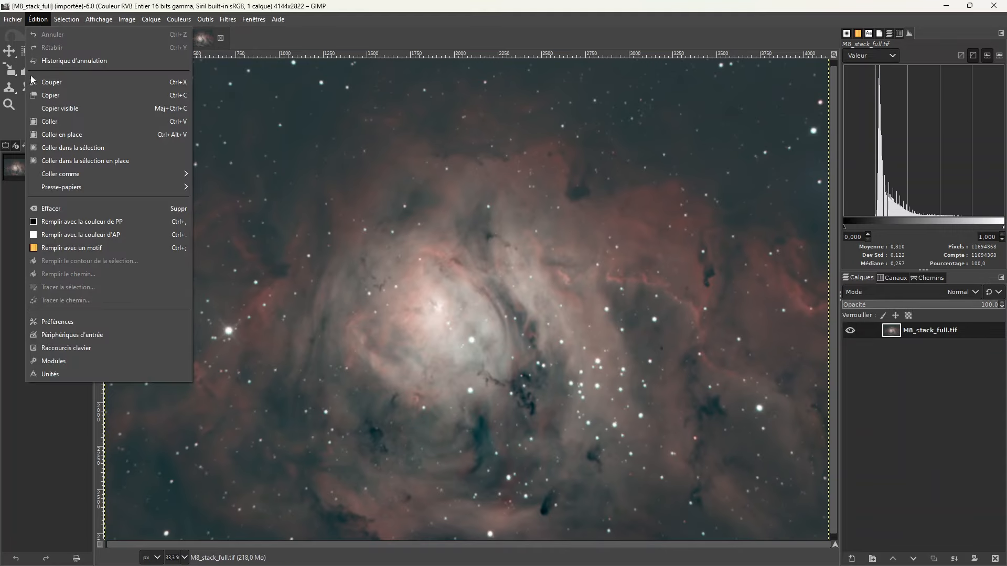
{"action": "mouse_move", "coordinate": [83, 176]}
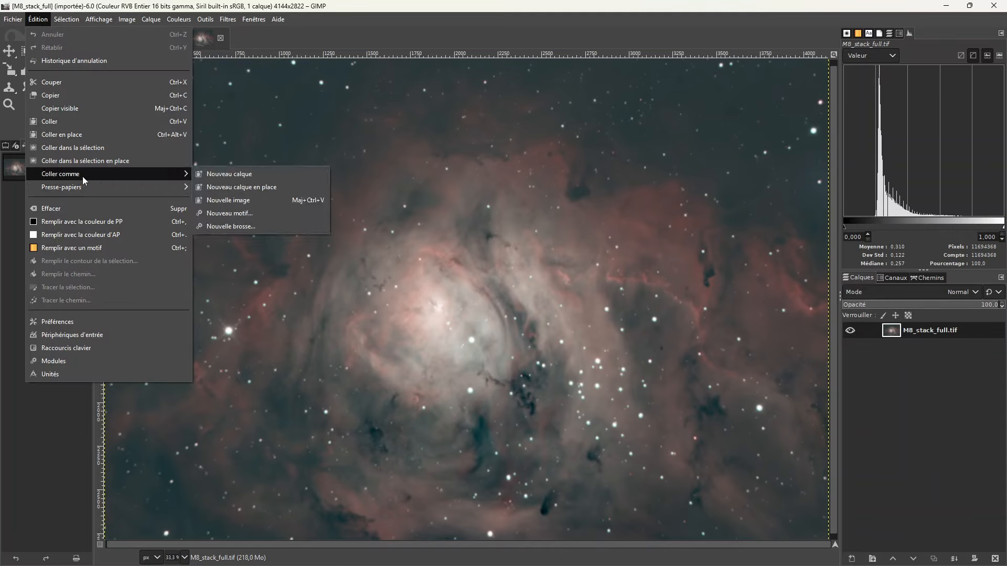
{"action": "left_click", "coordinate": [229, 174]}
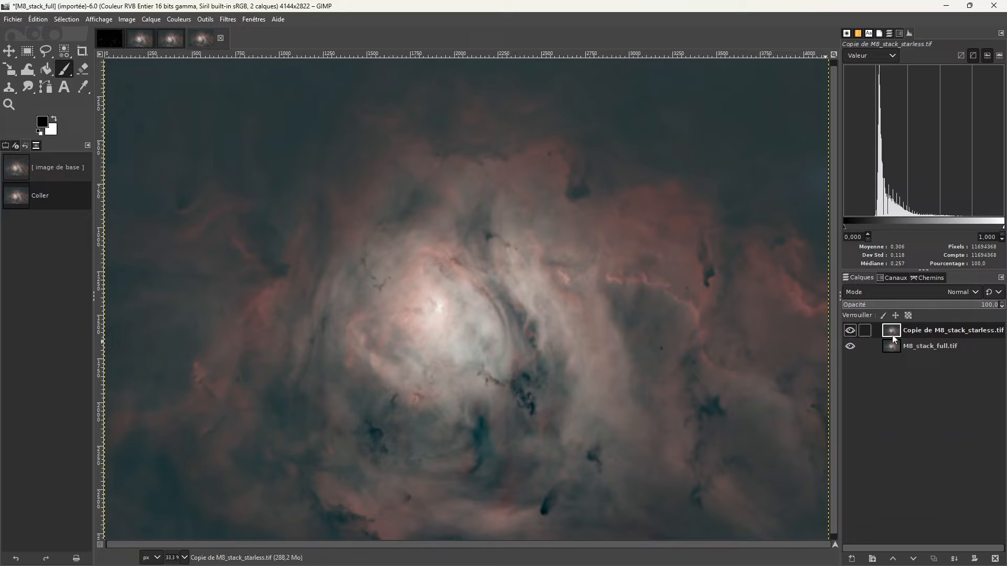
Move the M8_stack_starless copy layer below the M8_stack_full.tif layer.
{"action": "left_click_drag", "start_coordinate": [894, 336], "coordinate": [892, 364]}
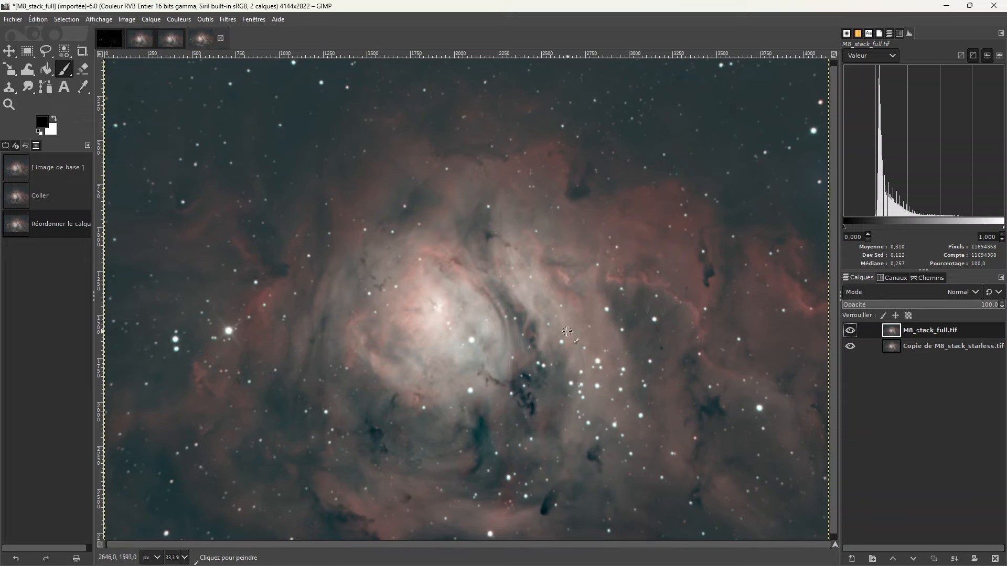
{"action": "scroll", "coordinate": [614, 331], "scroll_direction": "down", "scroll_amount": 1}
{"action": "scroll", "coordinate": [754, 356], "scroll_direction": "up", "scroll_amount": 1}
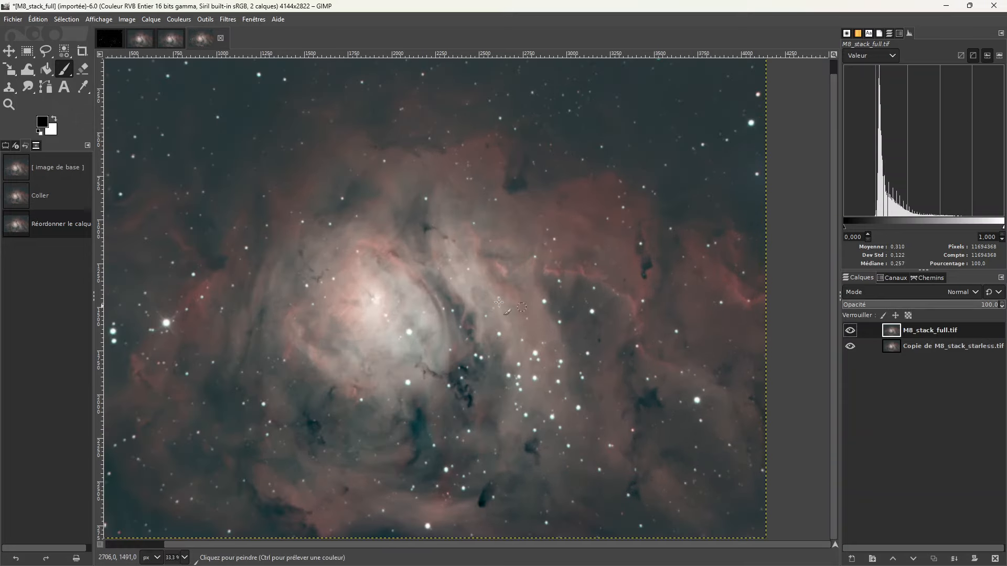
Add a white (full opacity) layer mask to the M8_stack_full.tif layer.
{"action": "scroll", "coordinate": [498, 281], "scroll_direction": "down", "scroll_amount": 1}
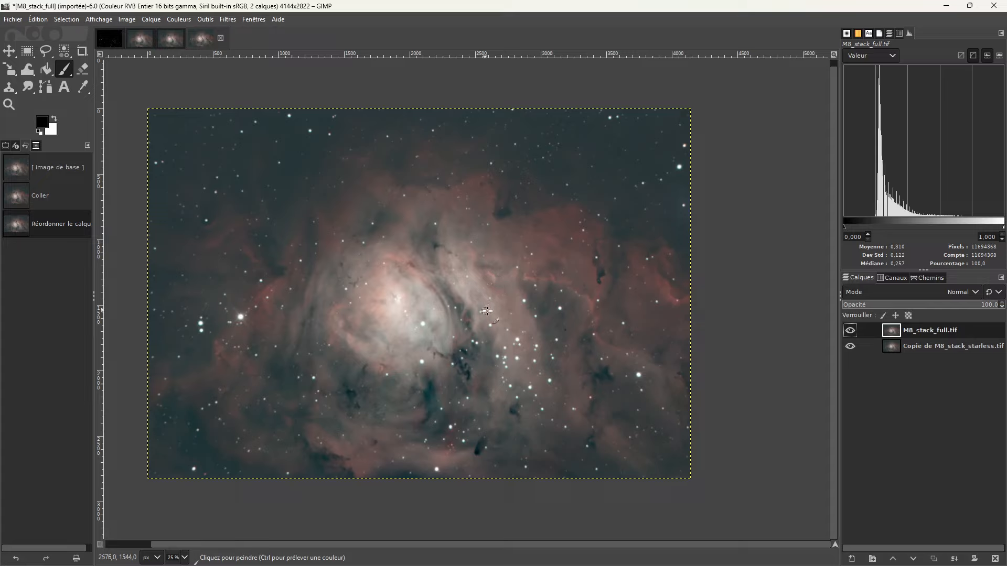
{"action": "right_click", "coordinate": [892, 333]}
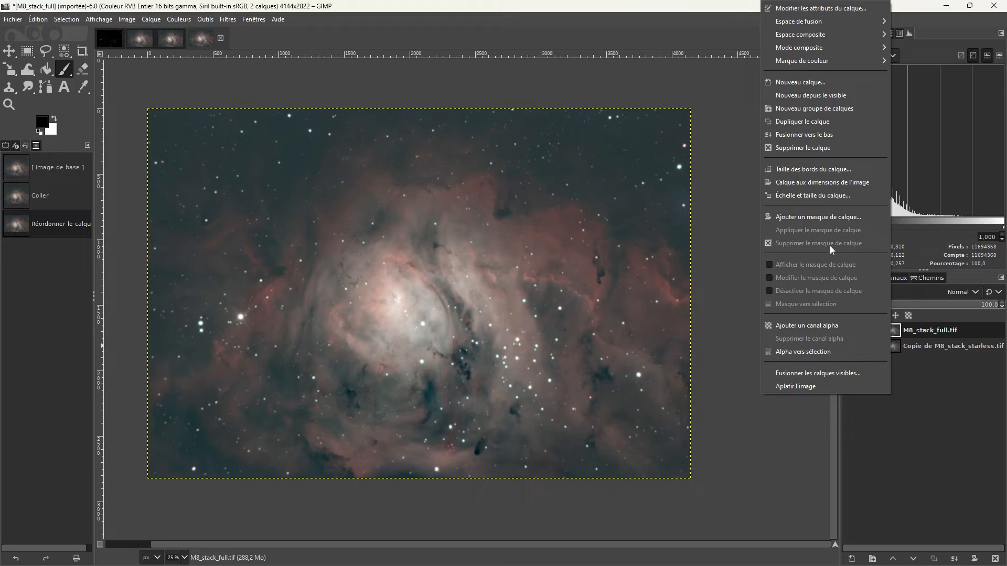
{"action": "left_click", "coordinate": [809, 218]}
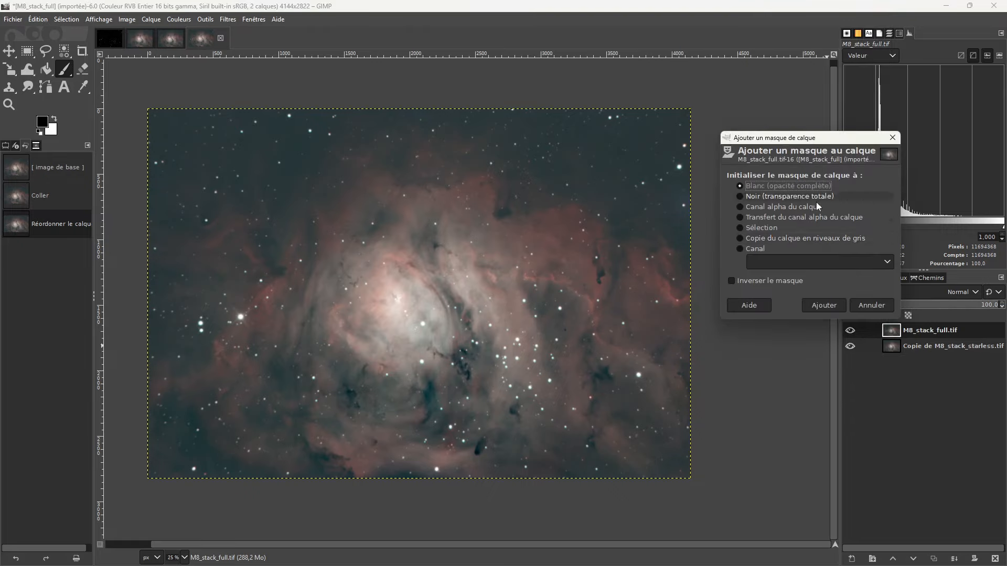
{"action": "left_click", "coordinate": [824, 305]}
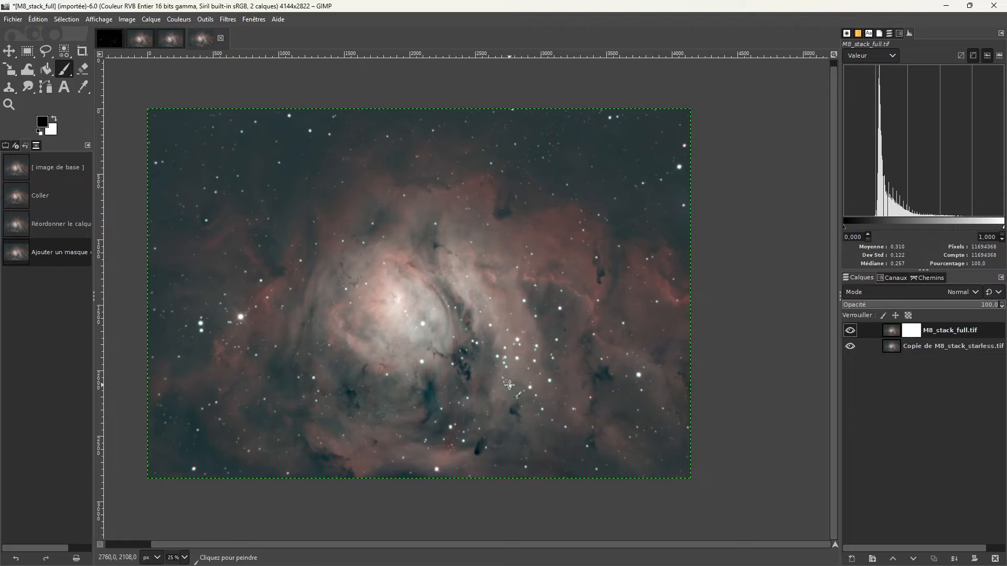
Paint black on the M8_stack_full.tif layer's mask over four bright stars around the nebula core, toggling the layer's visibility to compare.
{"action": "scroll", "coordinate": [509, 385], "scroll_direction": "up", "scroll_amount": 3}
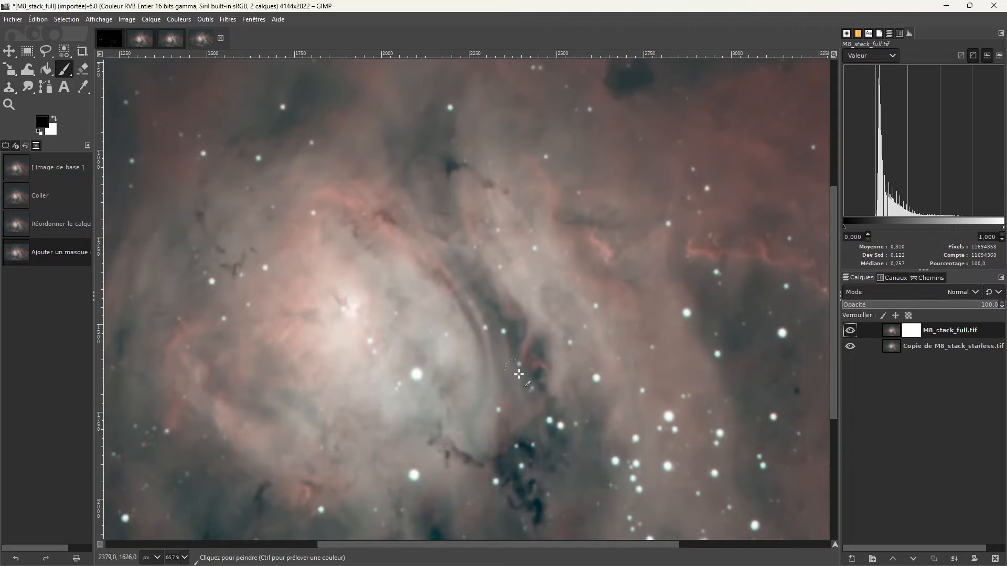
{"action": "scroll", "coordinate": [351, 331], "scroll_direction": "down", "scroll_amount": 1}
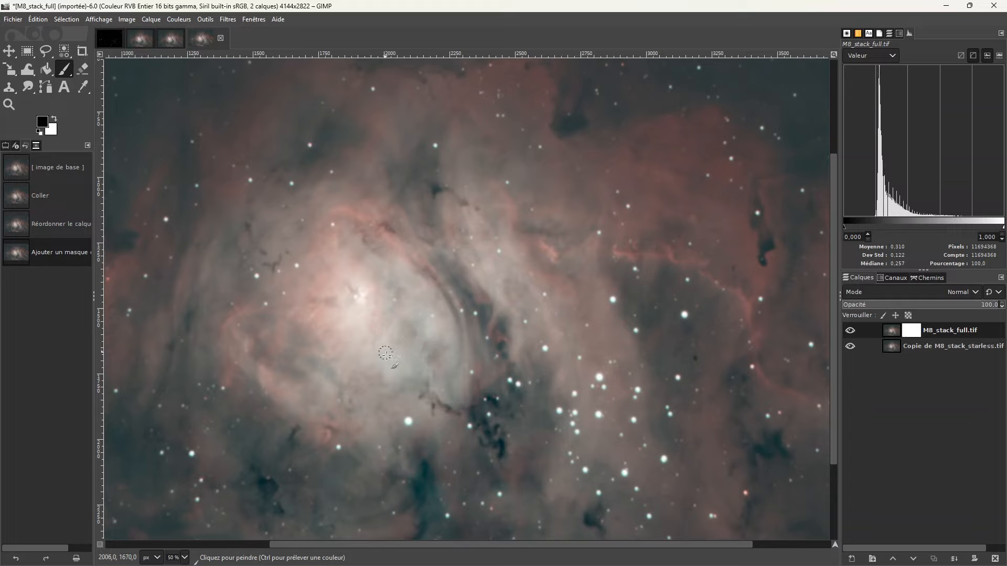
{"action": "left_click", "coordinate": [404, 404]}
{"action": "left_click_drag", "start_coordinate": [546, 348], "coordinate": [612, 299]}
{"action": "left_click", "coordinate": [849, 331]}
{"action": "left_click", "coordinate": [849, 330]}
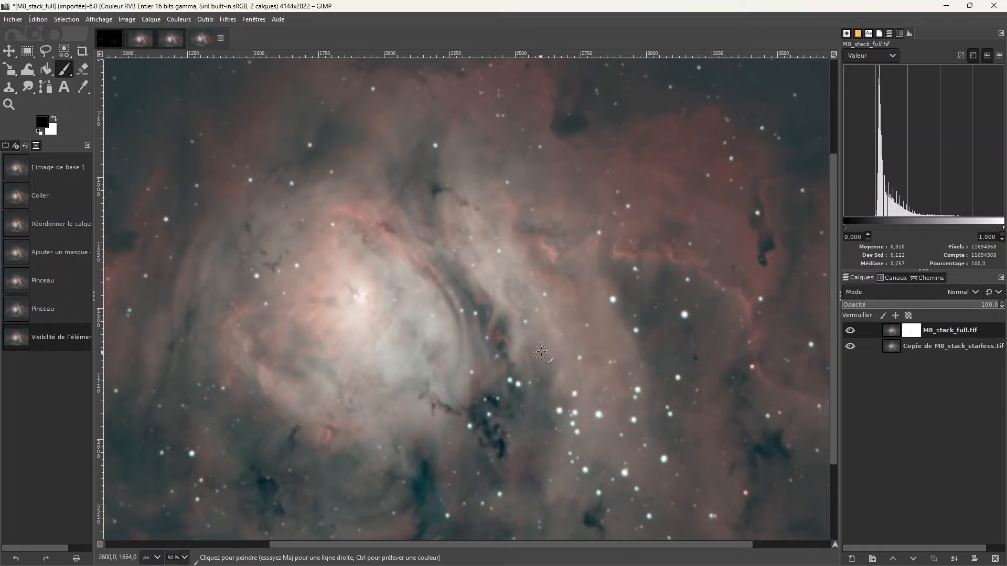
{"action": "left_click", "coordinate": [690, 313]}
{"action": "scroll", "coordinate": [477, 315], "scroll_direction": "down", "scroll_amount": 3}
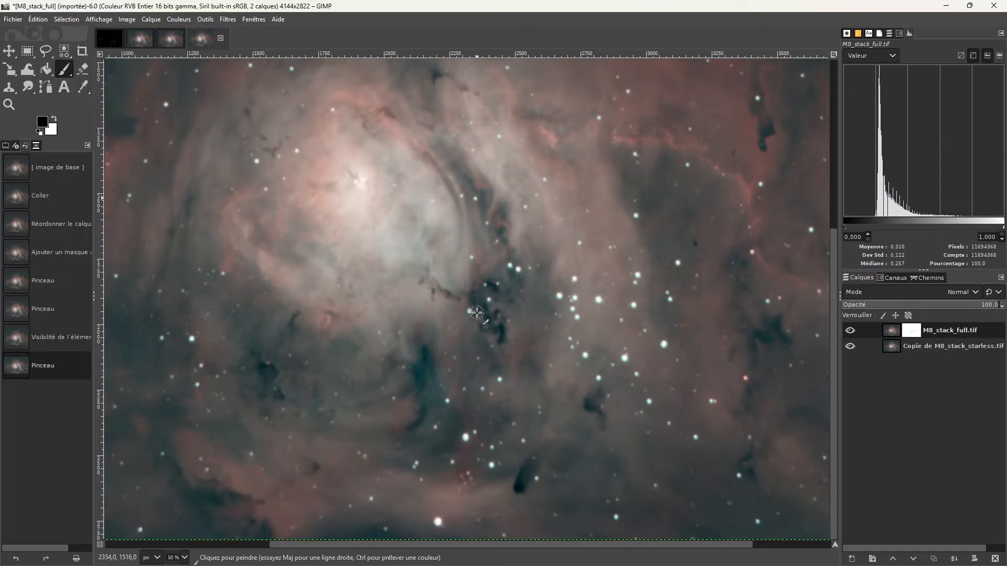
{"action": "scroll", "coordinate": [478, 457], "scroll_direction": "up", "scroll_amount": 7}
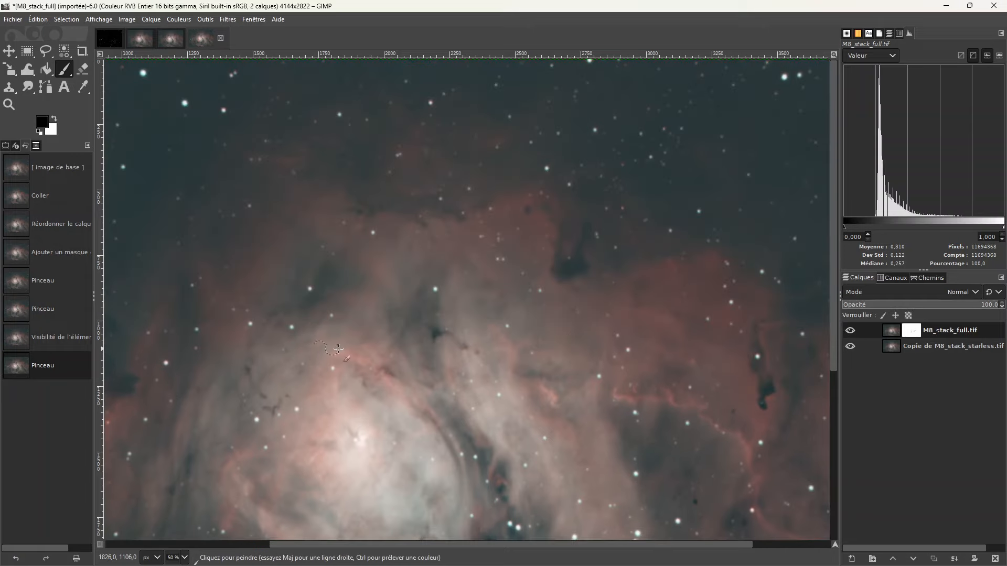
{"action": "scroll", "coordinate": [406, 332], "scroll_direction": "down", "scroll_amount": 3}
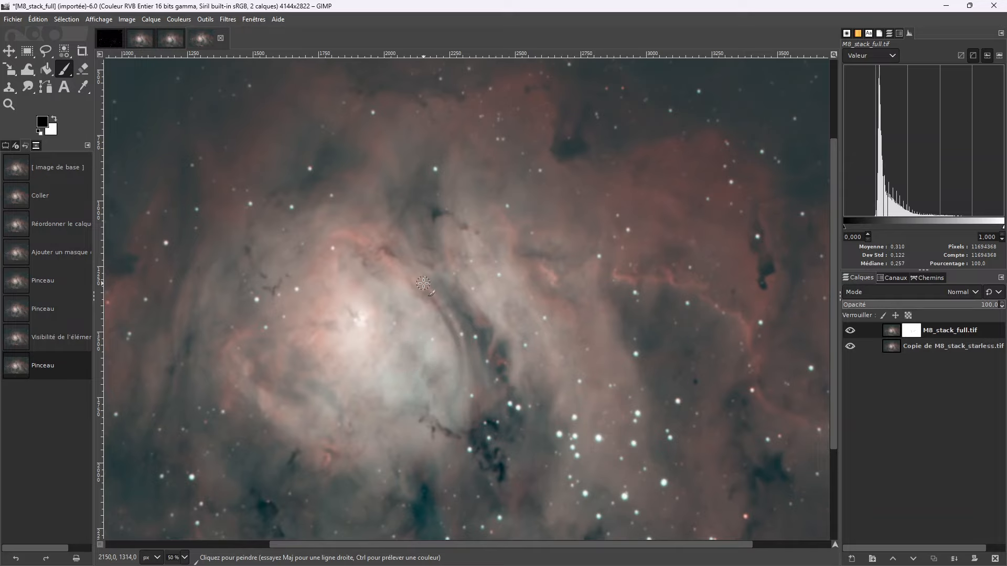
{"action": "scroll", "coordinate": [423, 284], "scroll_direction": "down", "scroll_amount": 4}
{"action": "scroll", "coordinate": [423, 283], "scroll_direction": "up", "scroll_amount": 4}
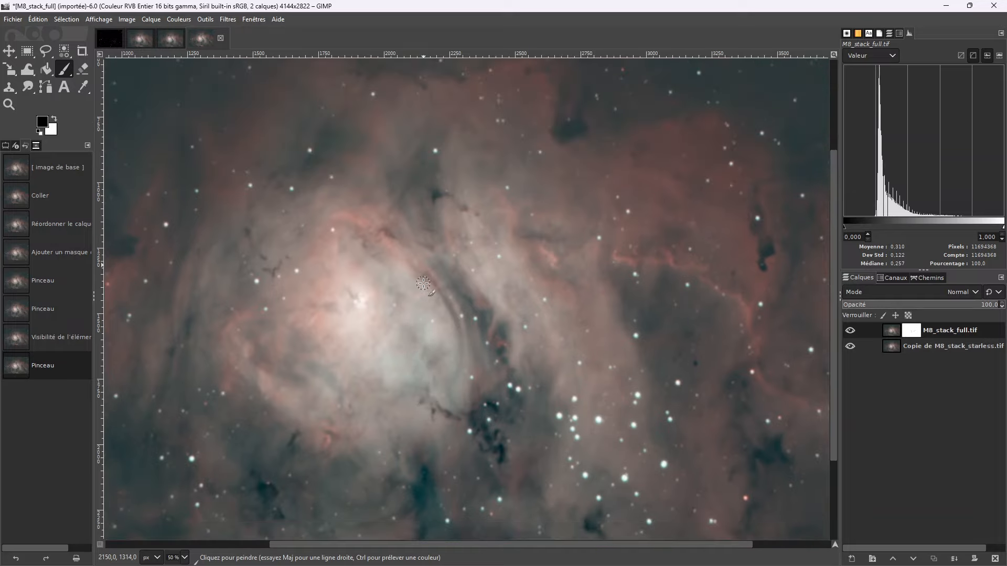